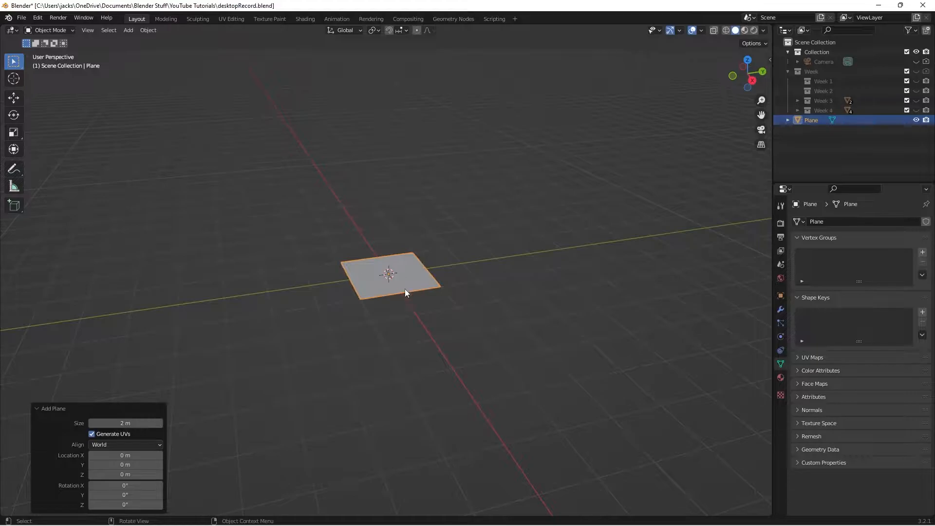
Scale the new plane up by a factor of 4 to make the floor.
key("s")
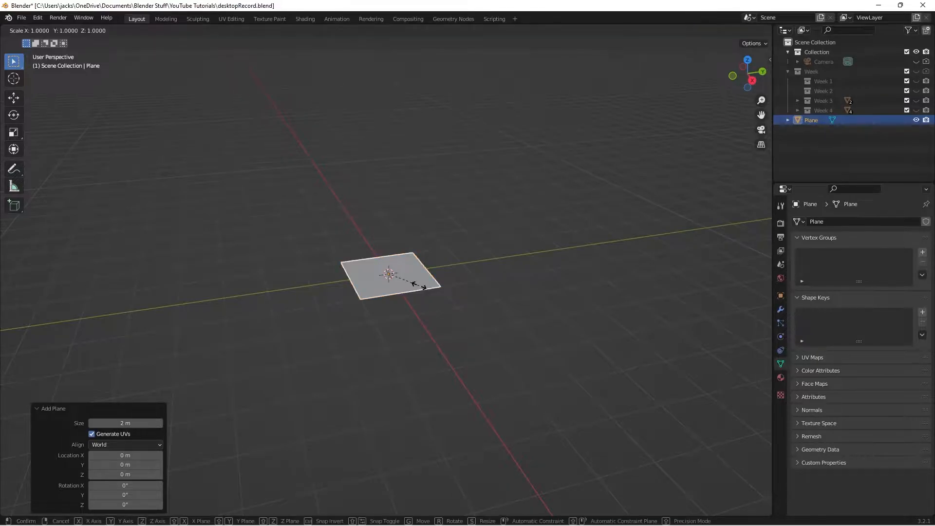
key("4")
key("Return")
left_click(449, 374)
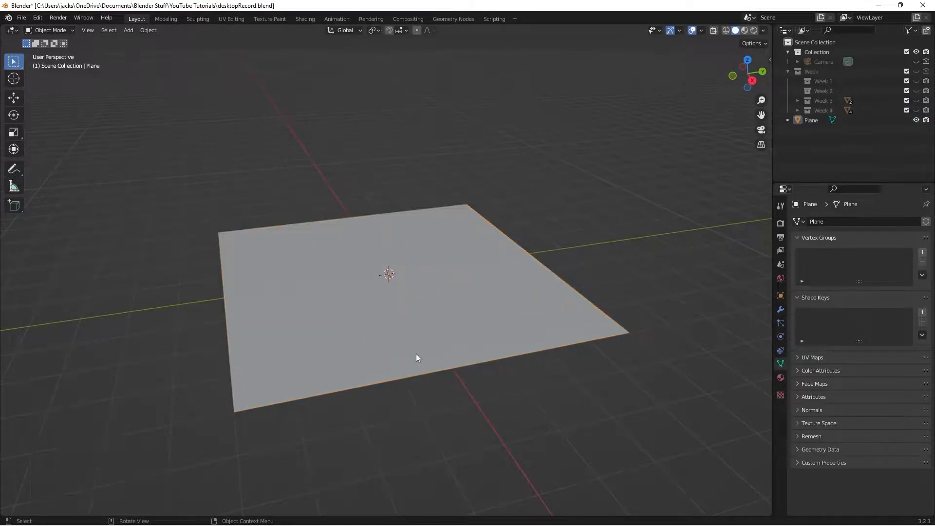
Duplicate the floor plane and rotate the copy 90° around the Y axis to make an upright wall.
left_click(376, 315)
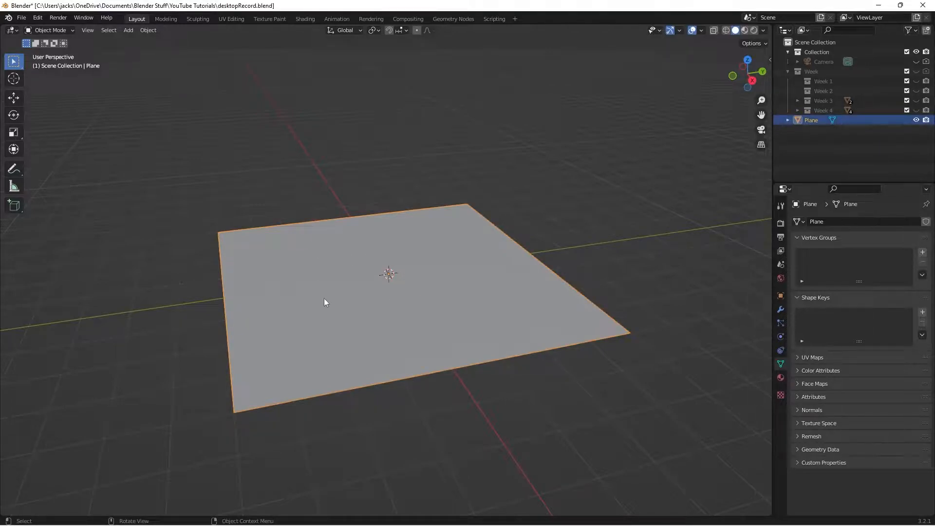
middle_click_drag(322, 302, 362, 304)
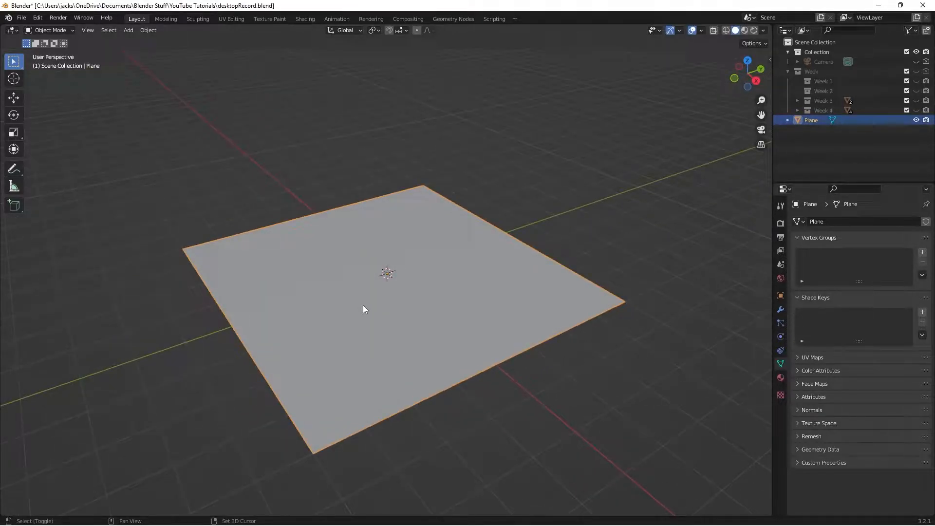
key("shift+d")
key("r")
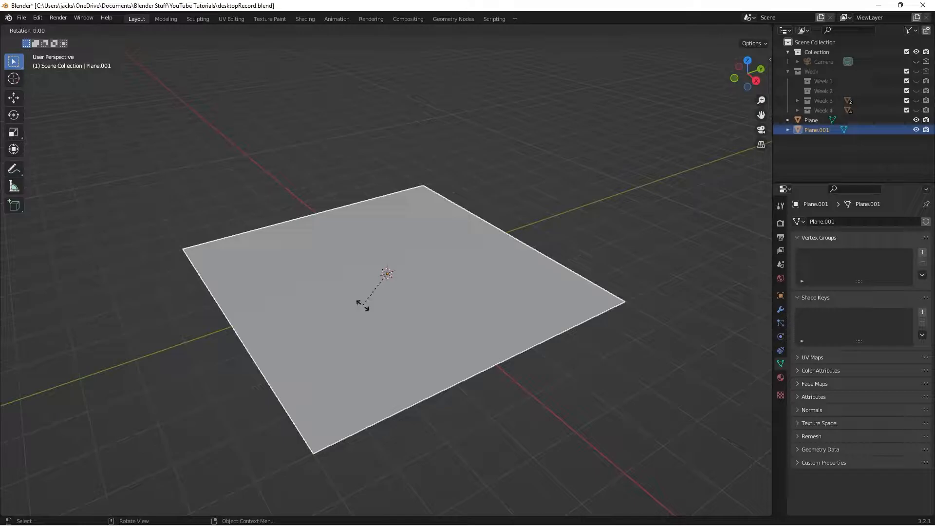
type("y90")
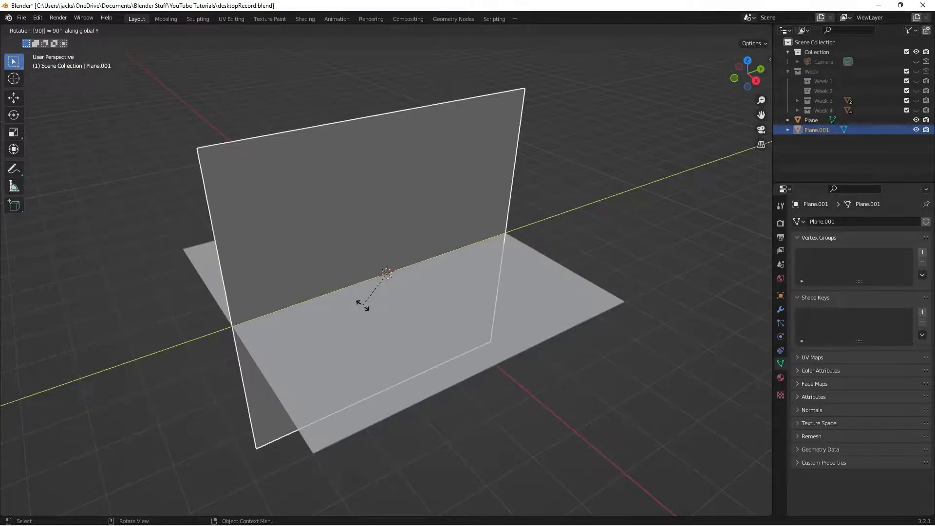
key("Return")
Move the upright plane about 4 m up along the Z axis so its lower edge rests on the floor plane.
middle_click_drag(363, 305, 390, 315)
key("g")
key("z")
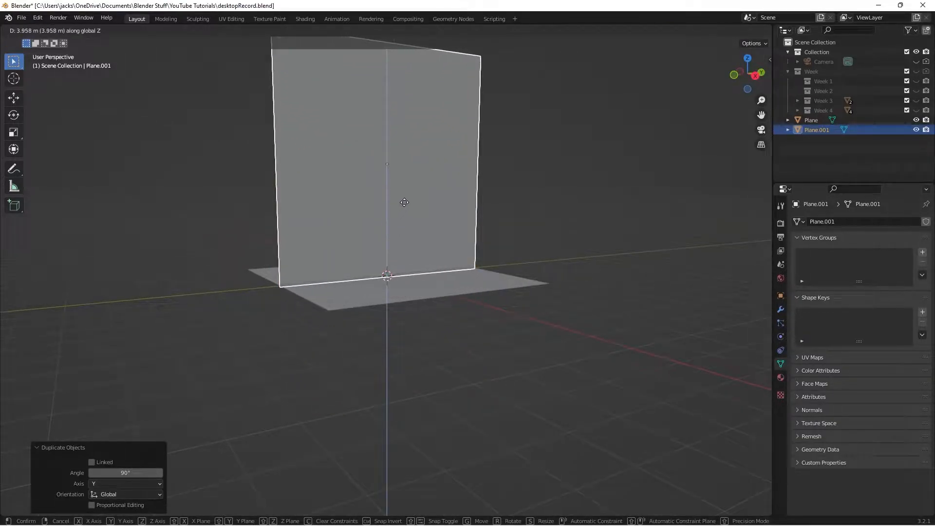
left_click(404, 203)
middle_click_drag(496, 199, 516, 243)
Add a camera to the scene, make it the active camera and look through it.
left_click(416, 305)
middle_click_drag(416, 305, 440, 269)
key("shift+a")
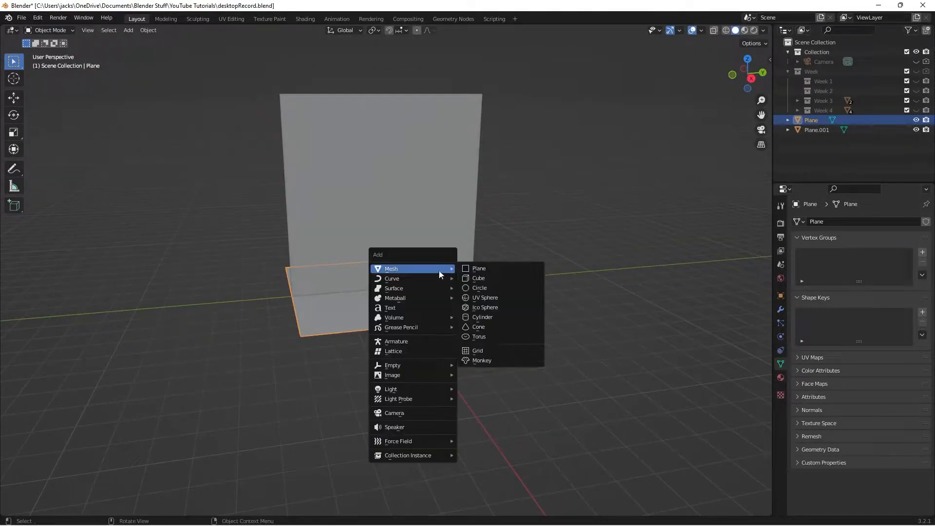
left_click(426, 414)
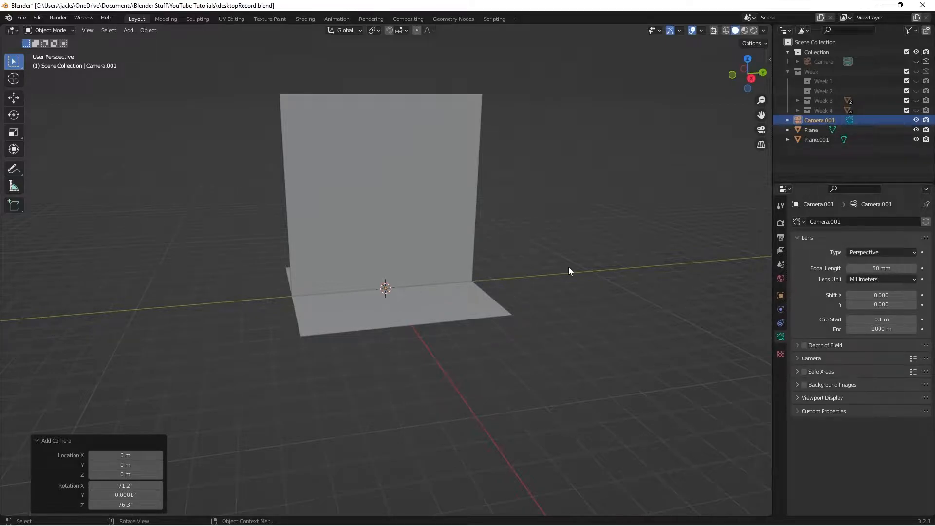
key("ctrl+KP_0")
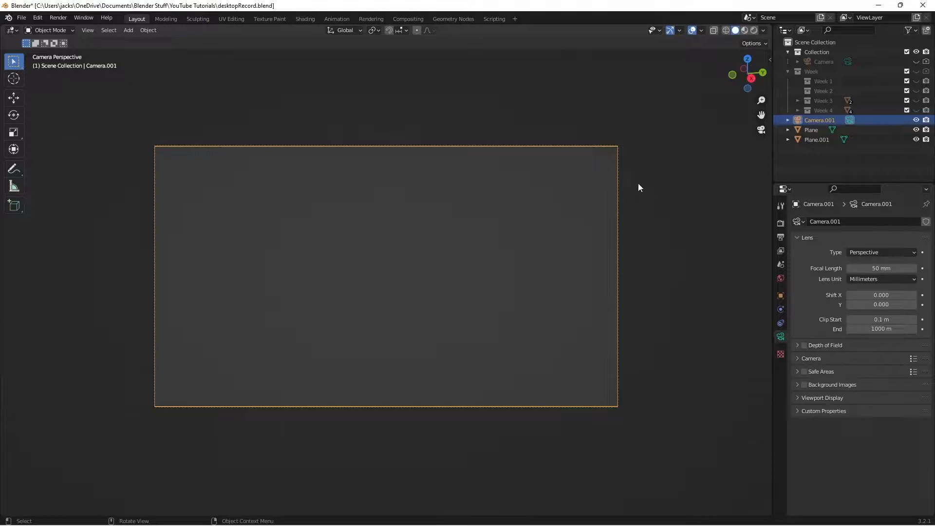
Frame the upright plane in right orthographic view and align the active camera to that view.
middle_click_drag(636, 183, 647, 202)
scroll(632, 204, "down", 6)
left_click(433, 204)
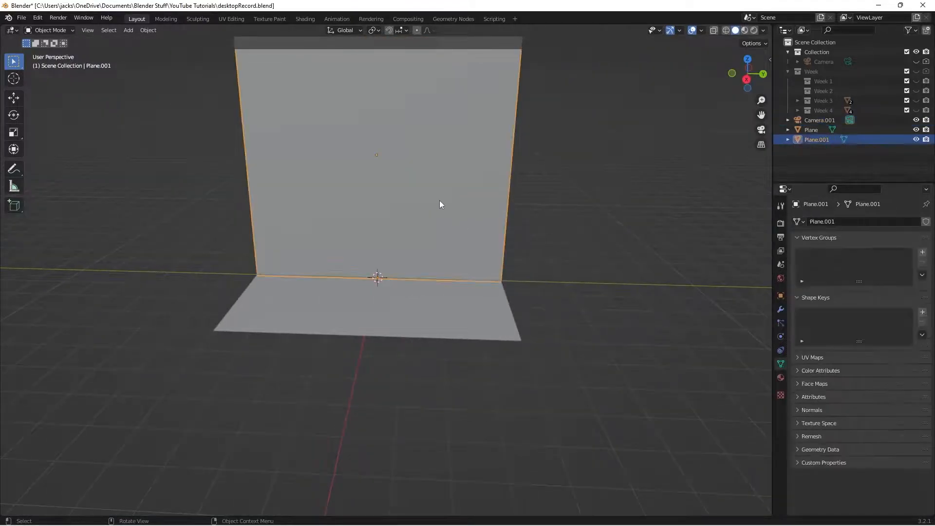
middle_click_drag(495, 207, 461, 198)
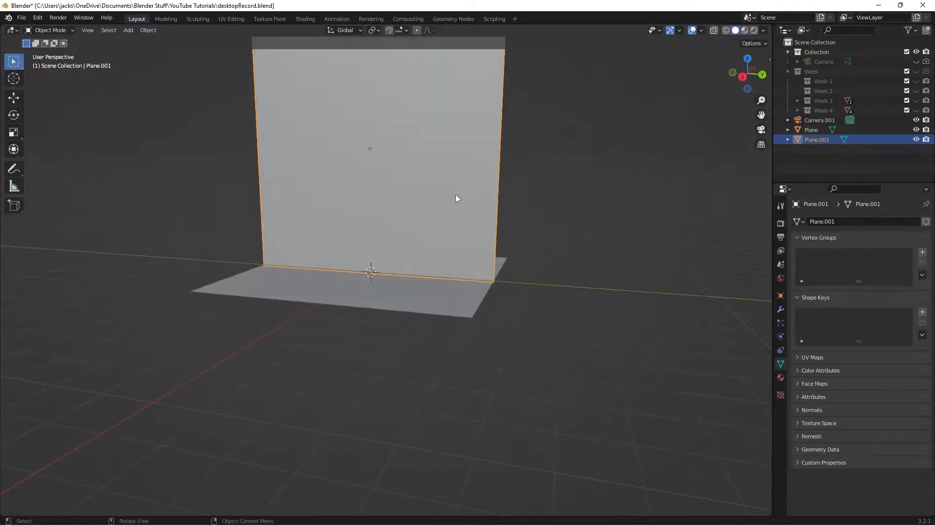
key("KP_1")
key("KP_3")
scroll(383, 159, "up", 1)
middle_click_drag(384, 159, 378, 237, "shift")
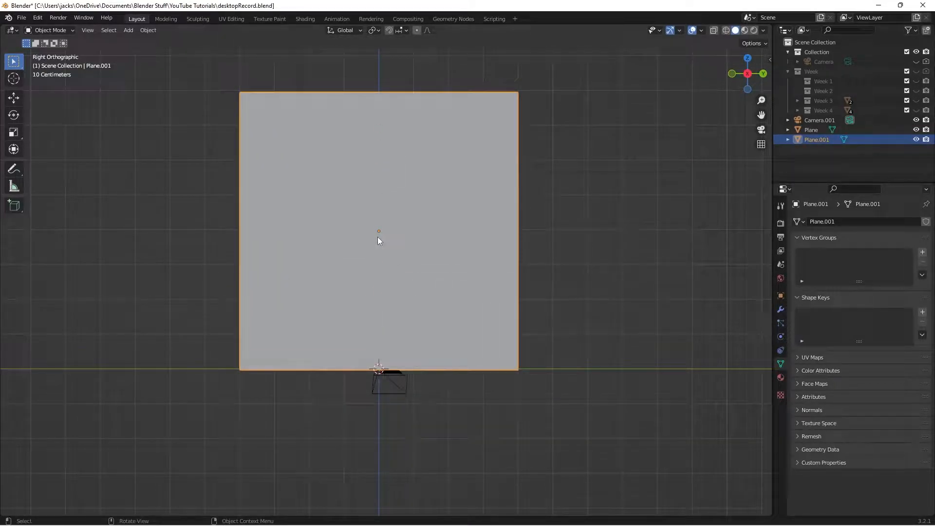
middle_click_drag(371, 209, 394, 259, "shift")
scroll(400, 264, "up", 2)
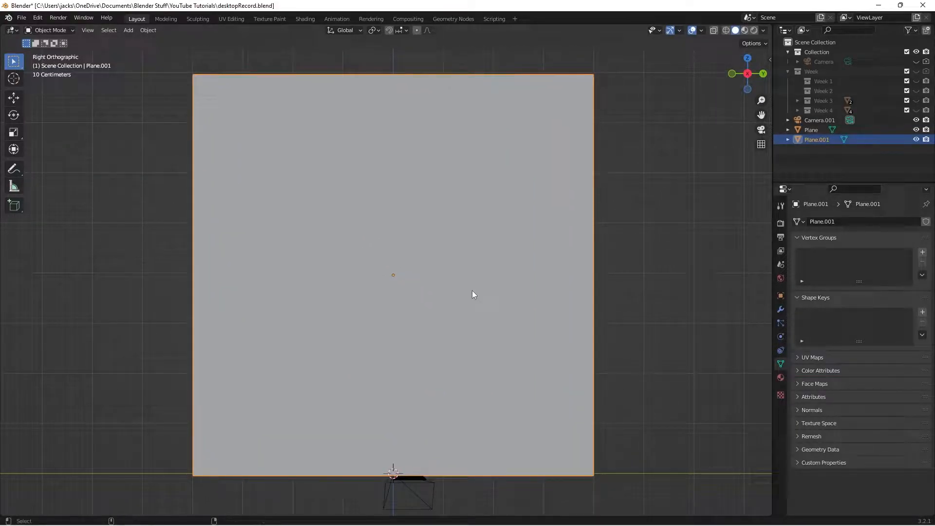
key("KP_0")
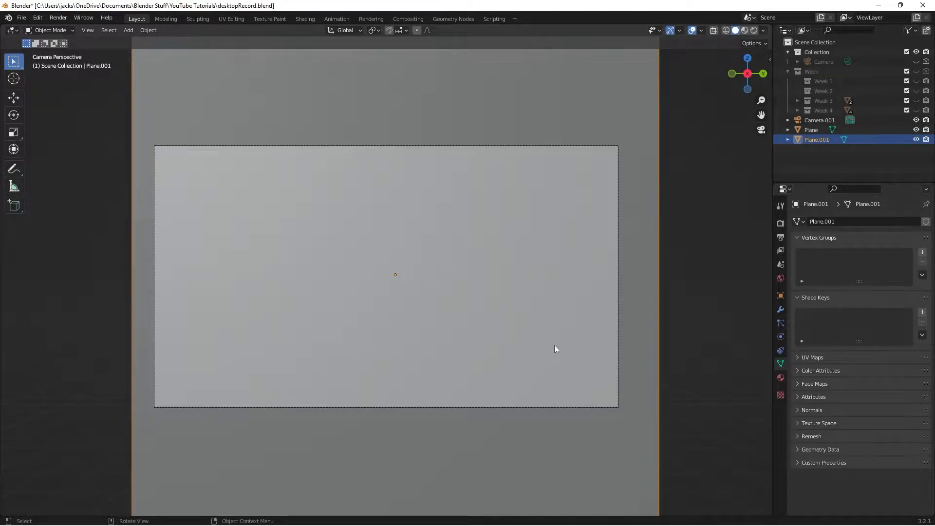
Clear the selection and save the Blender file.
left_click(482, 408)
left_click(490, 245)
left_click(701, 249)
key("ctrl+s")
Deselect the wall plane and add a Sun light at the world origin.
middle_click_drag(407, 237, 424, 268)
left_click(419, 269)
left_click(547, 256)
scroll(526, 276, "up", 4)
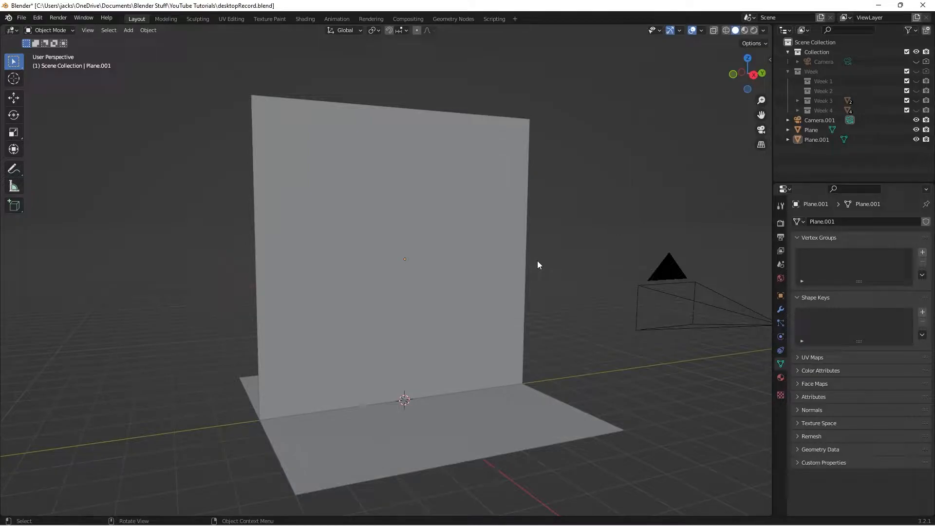
left_click(388, 243)
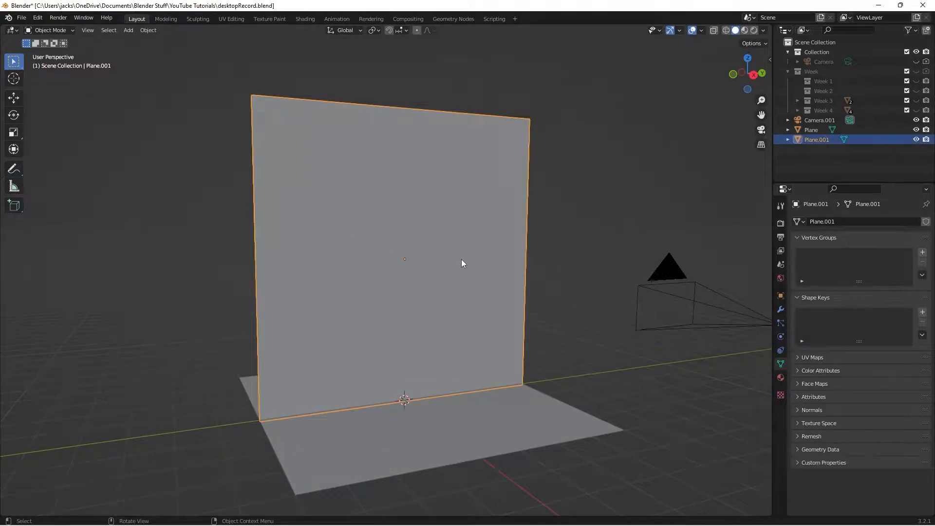
left_click(575, 209)
key("shift+a")
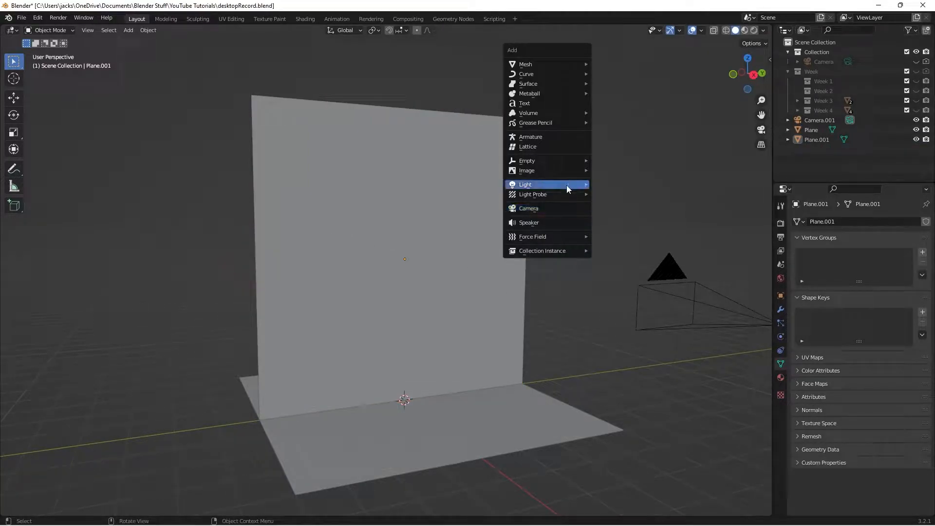
mouse_move(567, 184)
left_click(609, 195)
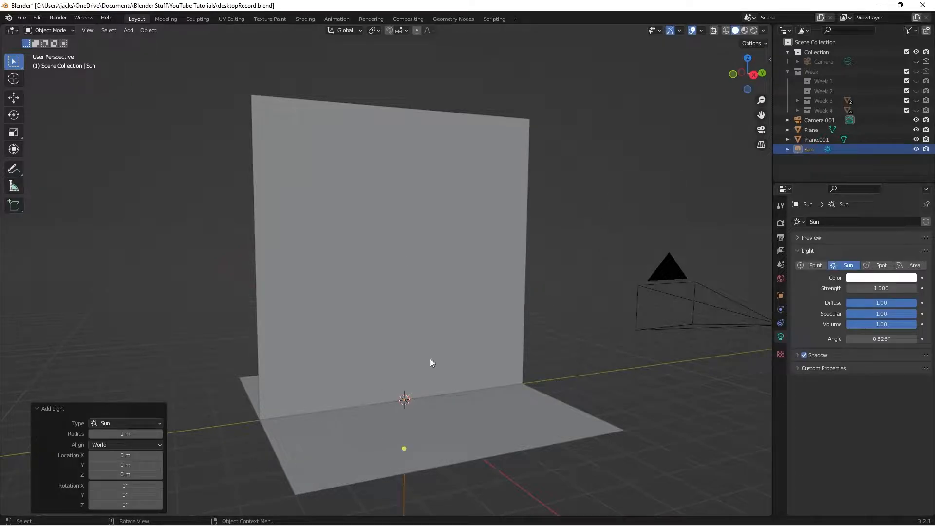
Raise the sun light about 12.24 m along the Z axis, high above the planes.
middle_click_drag(512, 387, 481, 395)
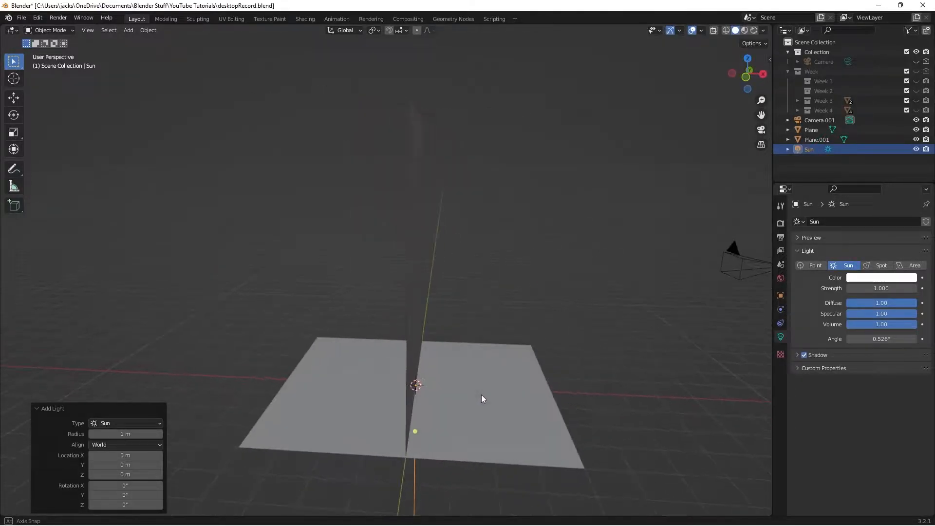
scroll(482, 394, "down", 4)
key("g")
key("z")
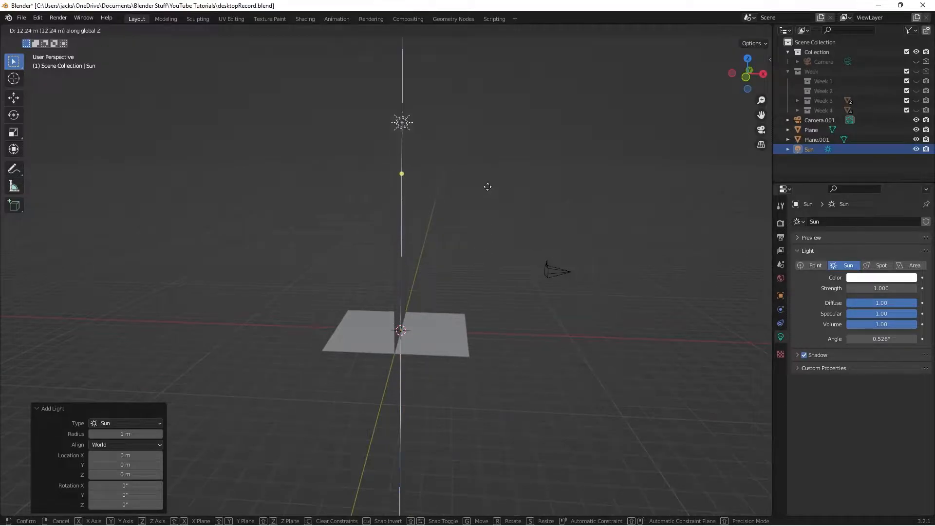
left_click(424, 231)
middle_click_drag(424, 231, 441, 180)
Set the sun light's strength to 25 and rotate it about 80° around the Y axis.
double_click(882, 288)
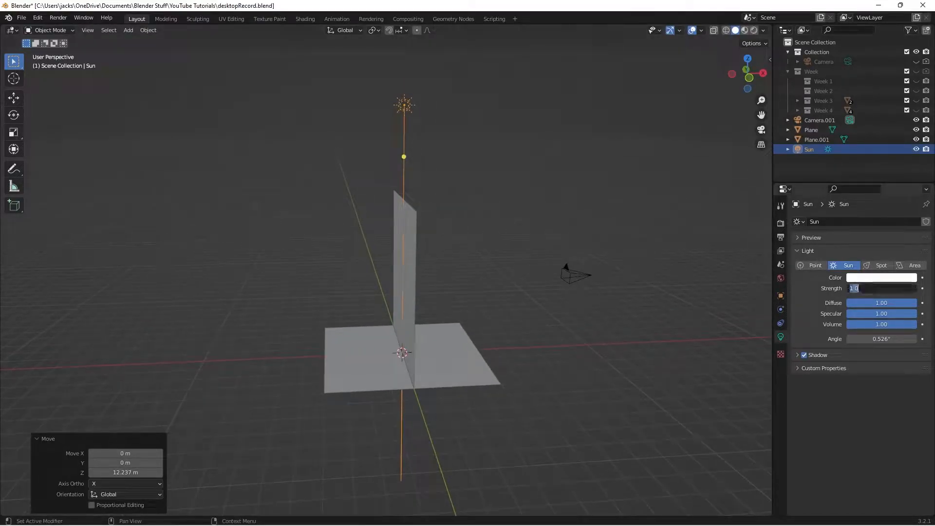
type("25")
key("Return")
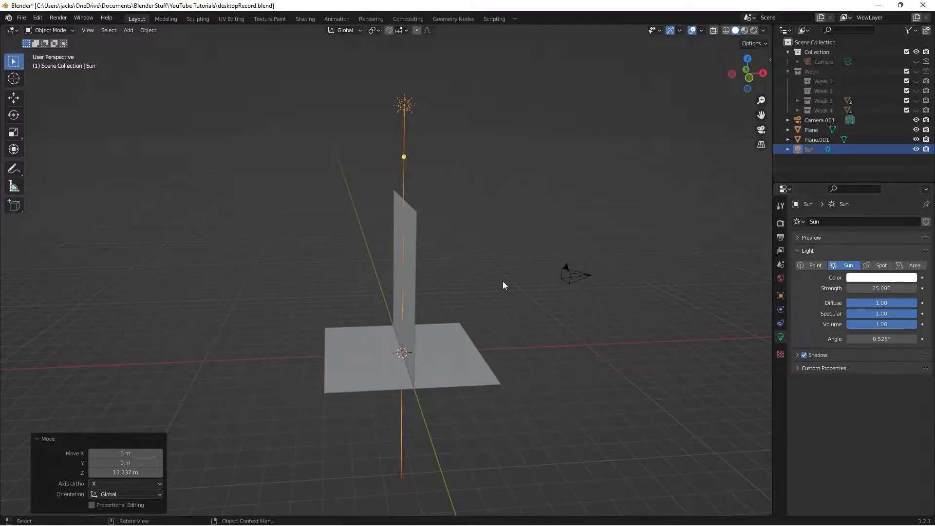
key("r")
key("y")
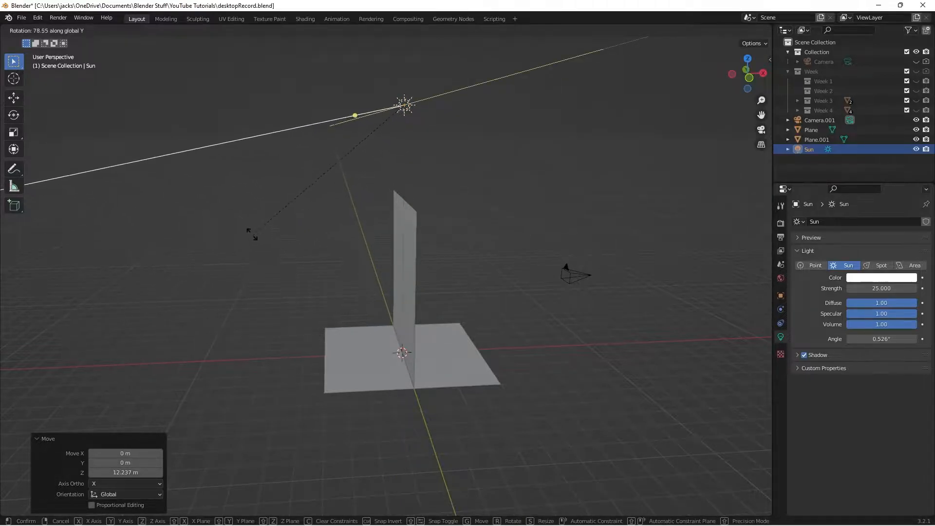
left_click(251, 223)
middle_click_drag(516, 115, 443, 148)
left_click(341, 283)
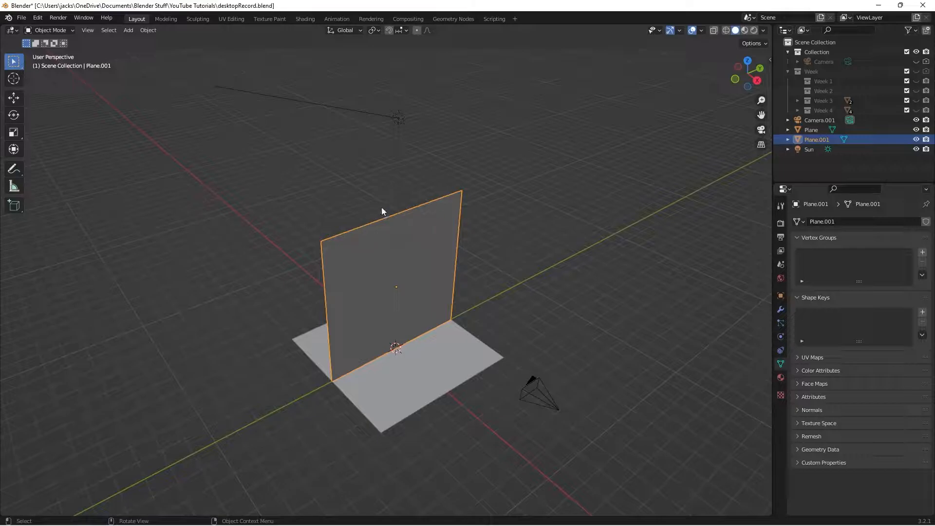
middle_click_drag(370, 257, 402, 114)
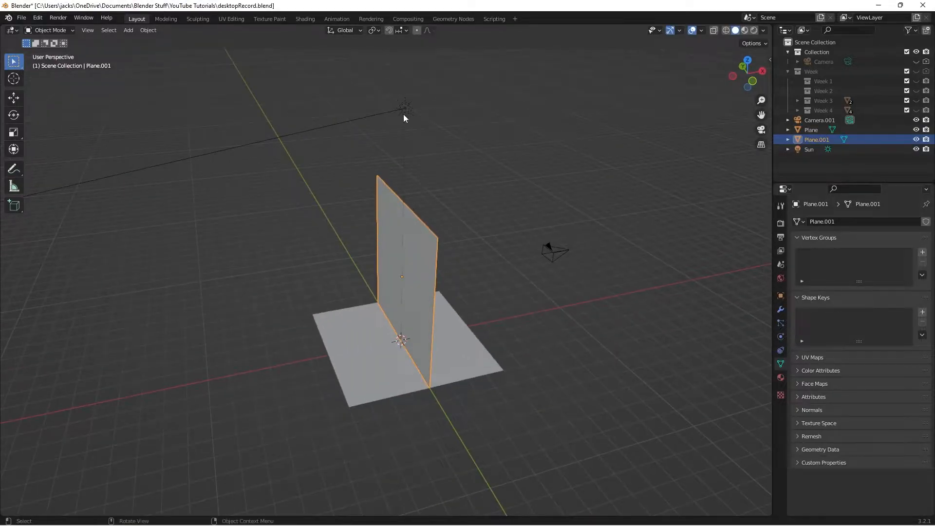
left_click(410, 112)
key("g")
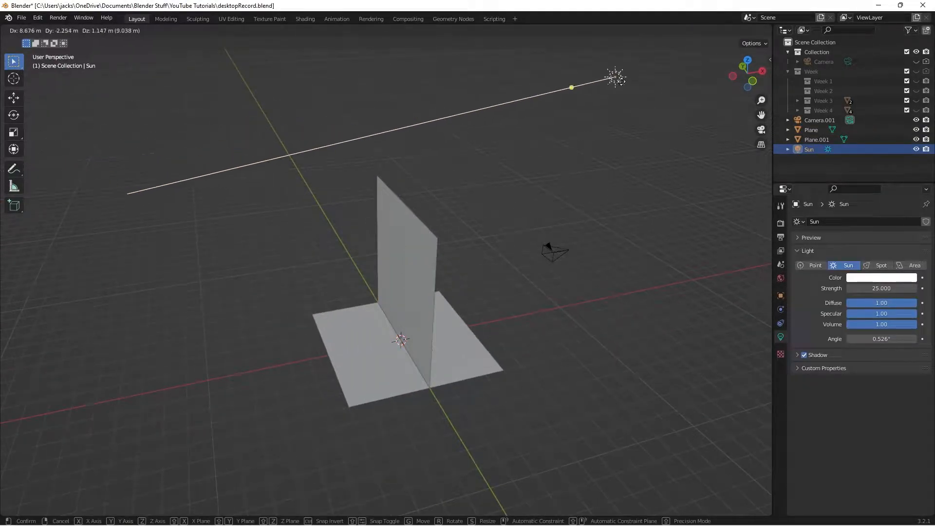
right_click(621, 81)
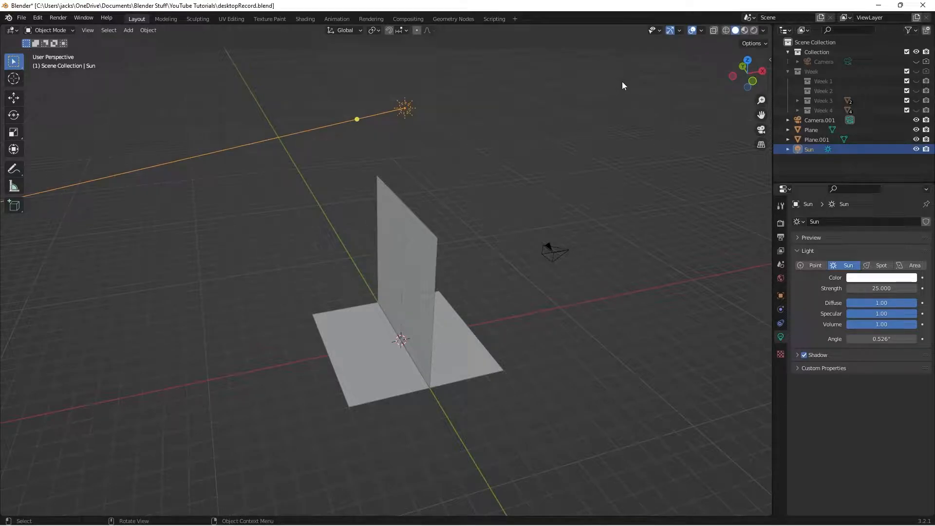
Save the file and give the sun light a warm peach colour, hex FFCDB3.
left_click(514, 210)
key("ctrl+s")
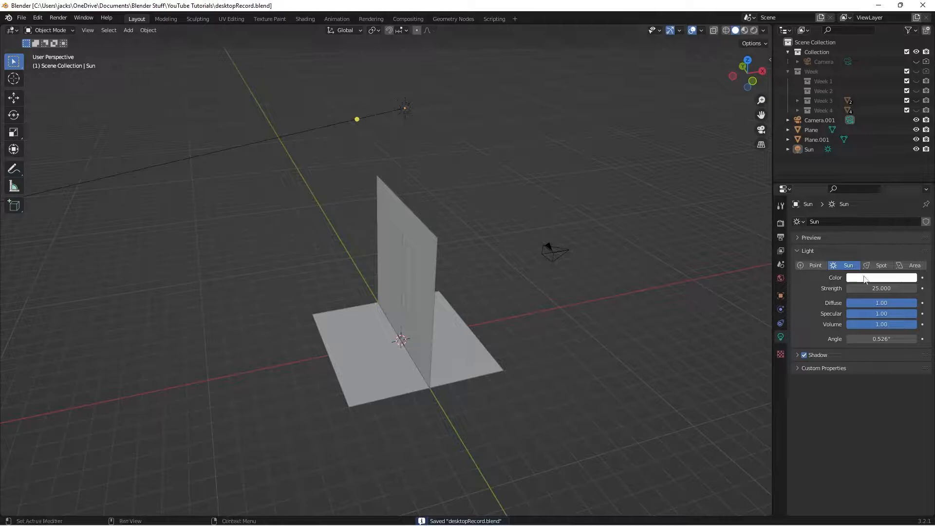
left_click(865, 278)
left_click_drag(867, 184, 862, 194)
left_click(875, 278)
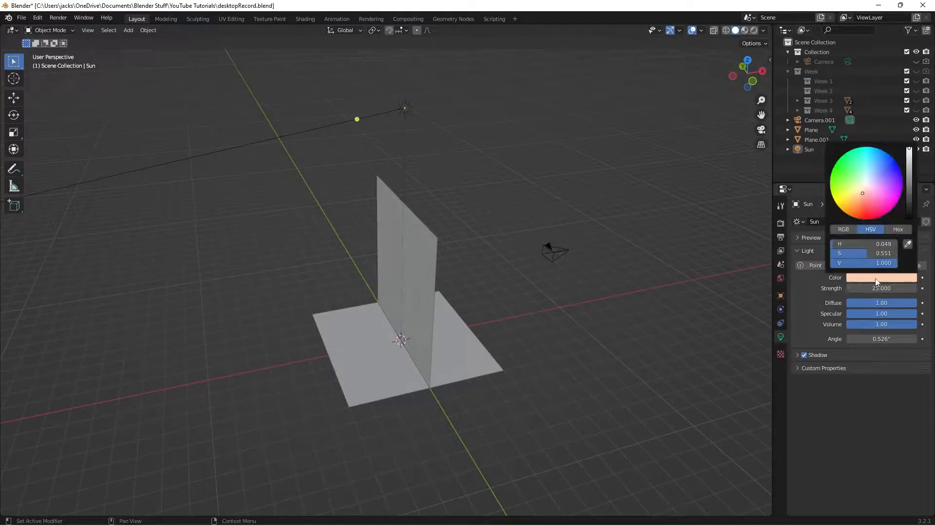
left_click(891, 232)
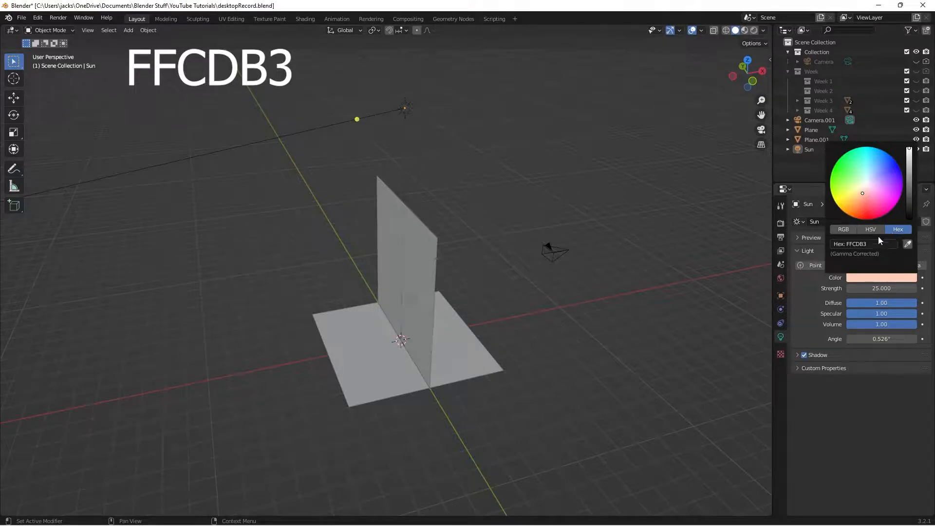
Save the file, switch the viewport to rendered shading and select the upright plane.
middle_click_drag(604, 208, 492, 198)
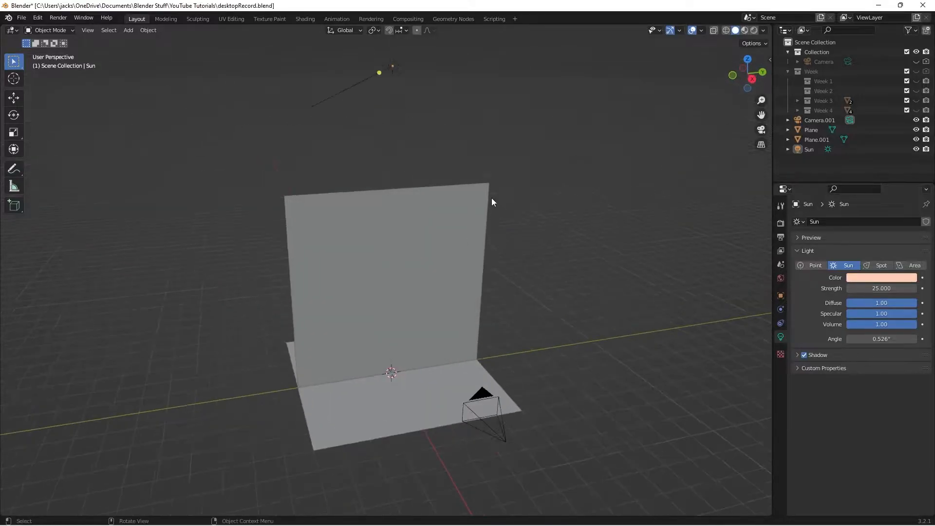
key("ctrl+s")
left_click(752, 29)
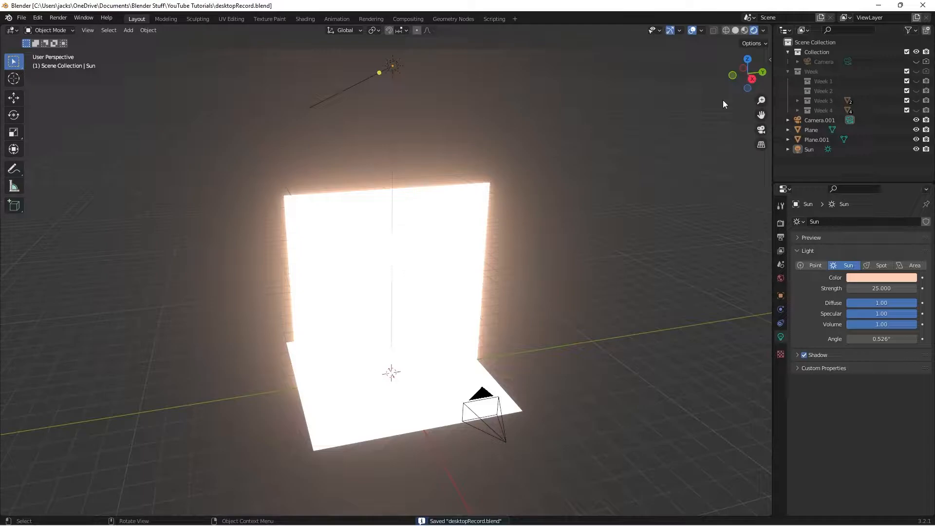
middle_click_drag(441, 296, 442, 272)
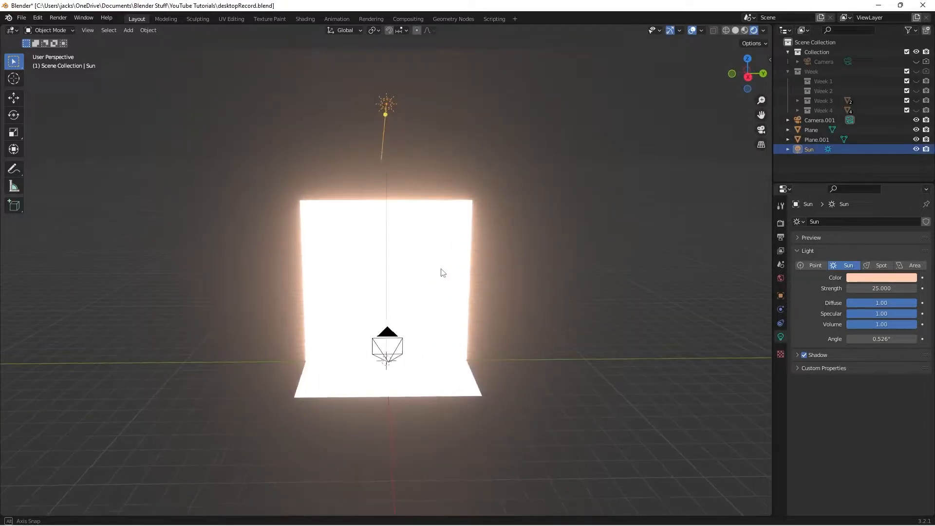
left_click(361, 284)
middle_click_drag(371, 287, 439, 299)
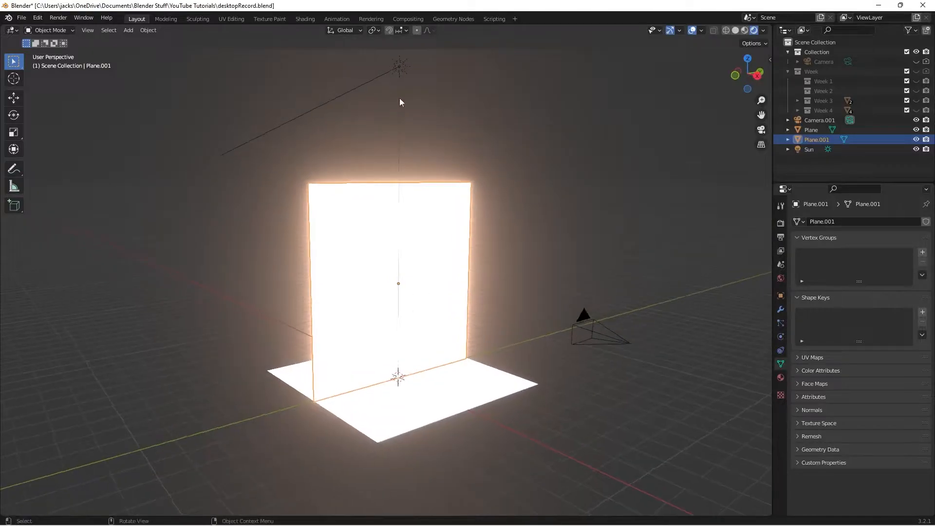
Try sun light strengths of 10 and 5, and return the strength to 25.
left_click(399, 68)
left_click(894, 289)
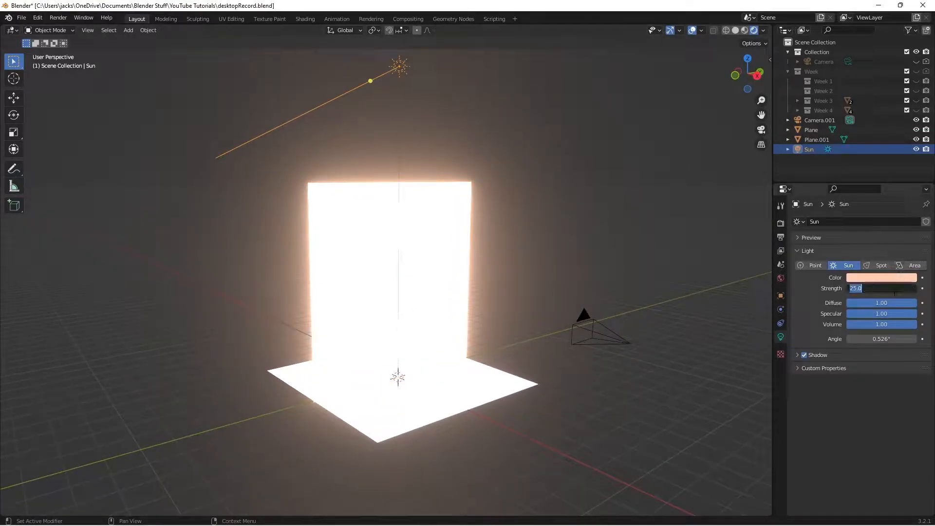
type("10")
key("Return")
left_click(895, 289)
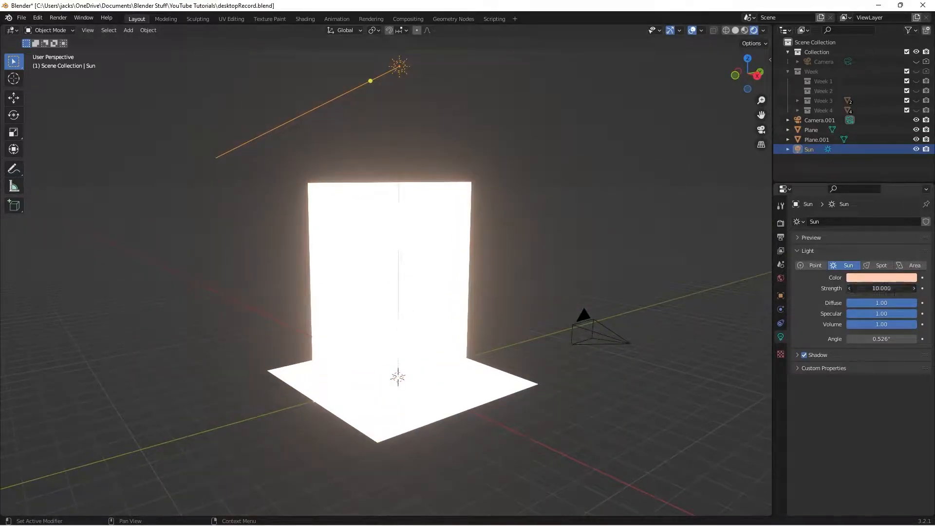
type("5")
key("Return")
middle_click_drag(559, 281, 864, 313)
left_click(865, 288)
type("25")
key("Return")
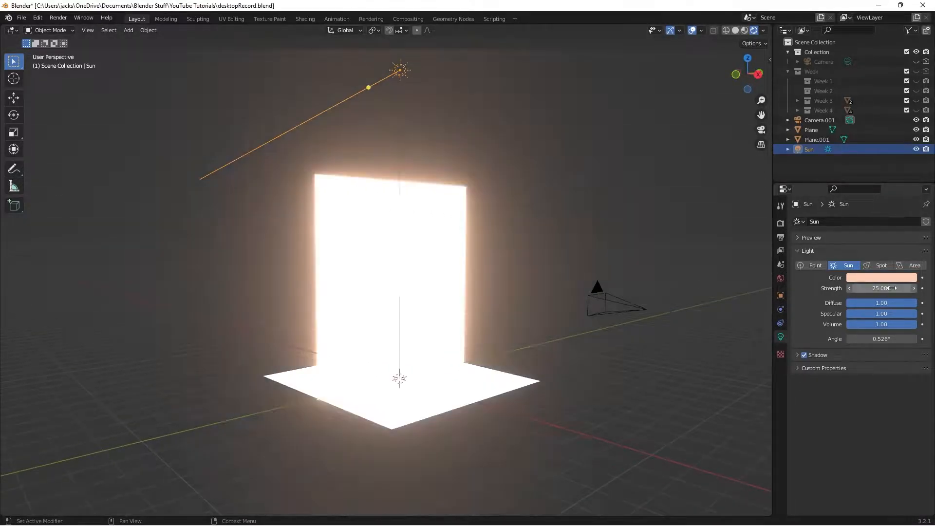
Deselect the sun light, save the file and check the planes through the camera.
left_click(626, 390)
middle_click_drag(626, 391, 449, 326)
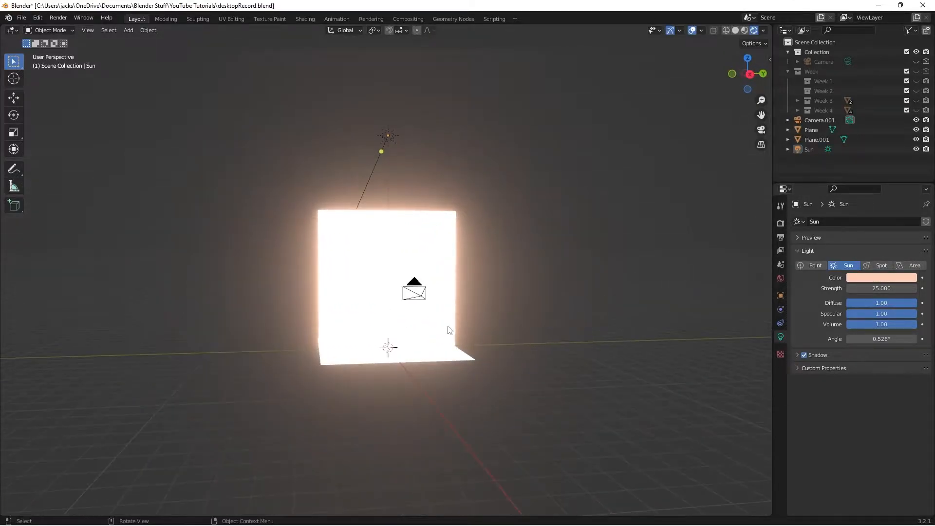
key("ctrl+s")
key("KP_0")
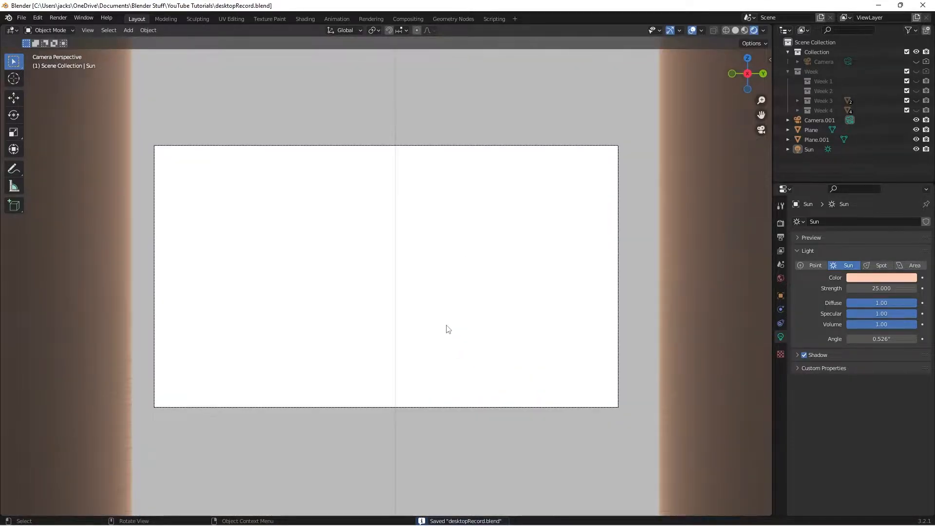
key("KP_0")
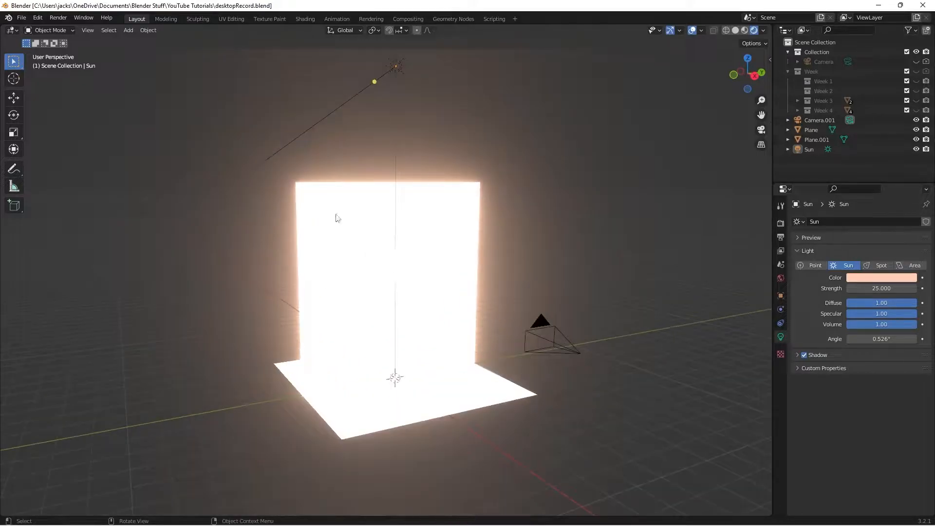
Inspect the Bloom render settings and try the Cycles render engine before returning to Eevee.
left_click(781, 224)
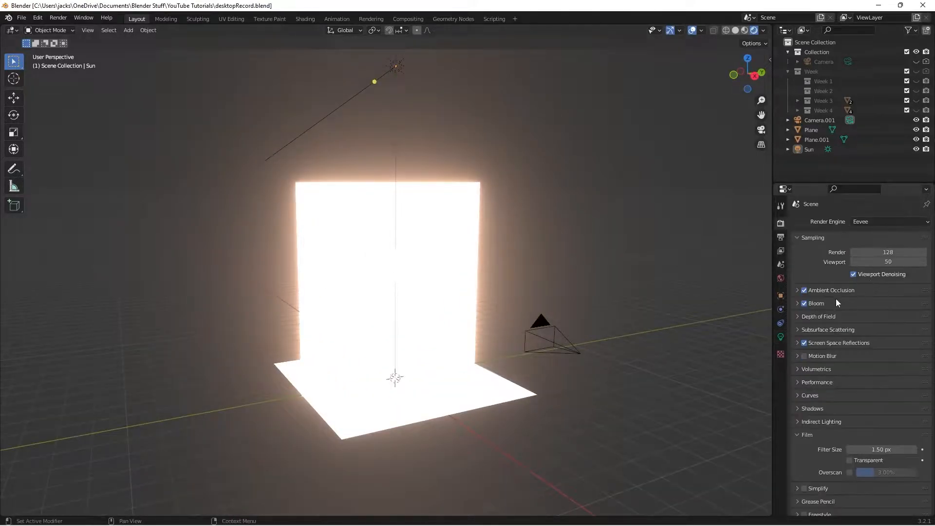
left_click(823, 303)
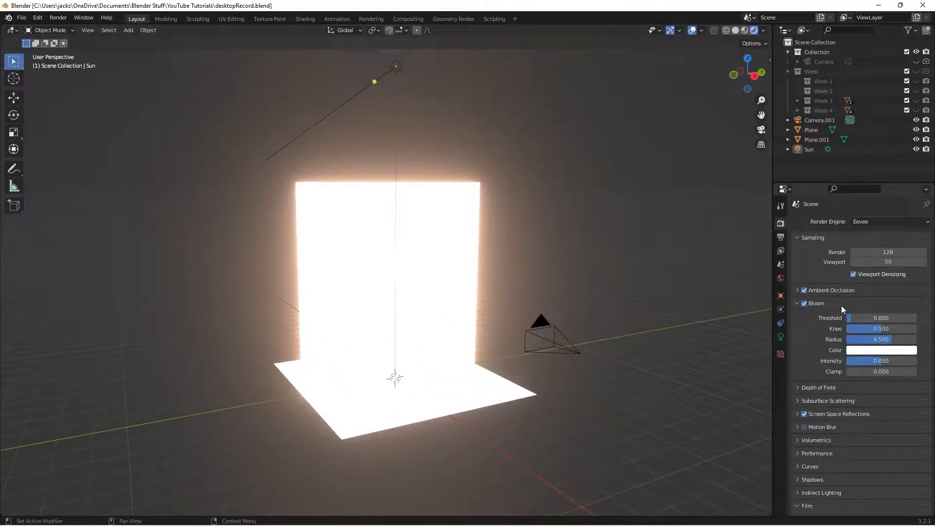
mouse_move(882, 362)
left_mouse_down()
mouse_move(913, 362)
mouse_move(858, 361)
mouse_move(872, 360)
left_mouse_up()
left_click(872, 221)
left_click(872, 253)
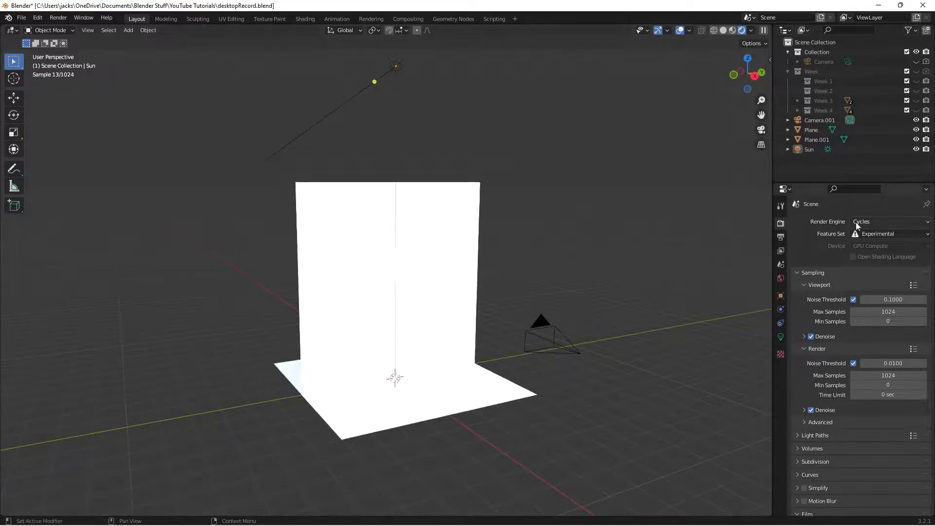
left_click(877, 221)
left_click(879, 235)
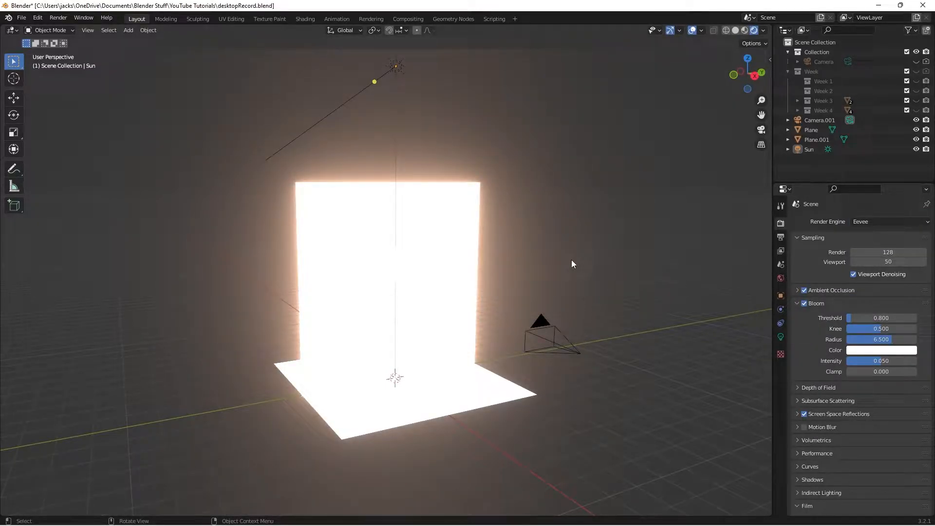
Select the upright plane and save the file.
middle_click_drag(571, 264, 461, 273)
left_click(462, 273)
left_click(561, 271)
key("ctrl+s")
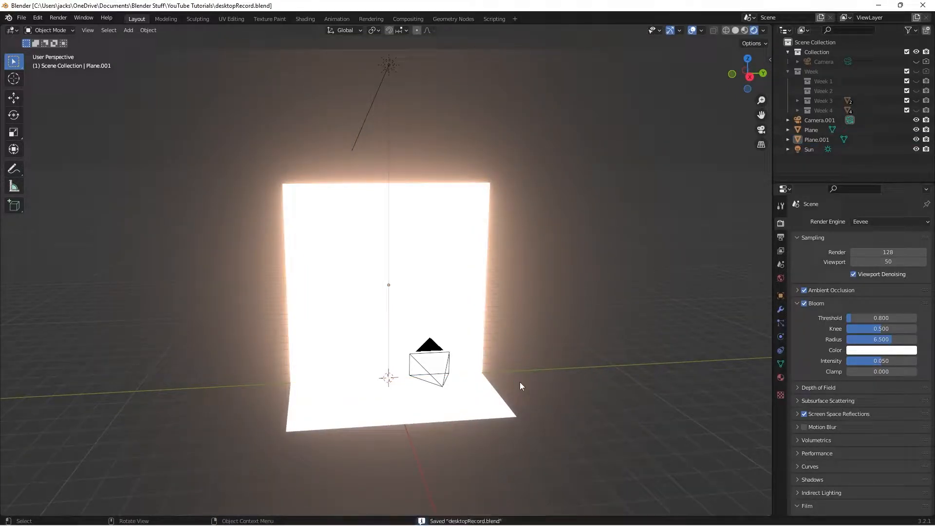
Switch to the Shading workspace and set its viewport to rendered shading with an HDRI for lighting.
left_click(298, 17)
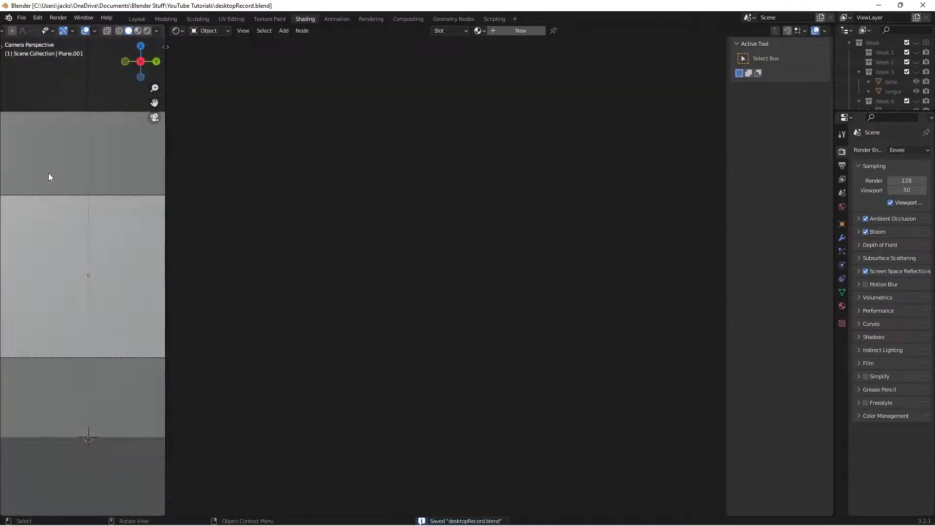
scroll(61, 172, "down", 4)
scroll(67, 180, "up", 1)
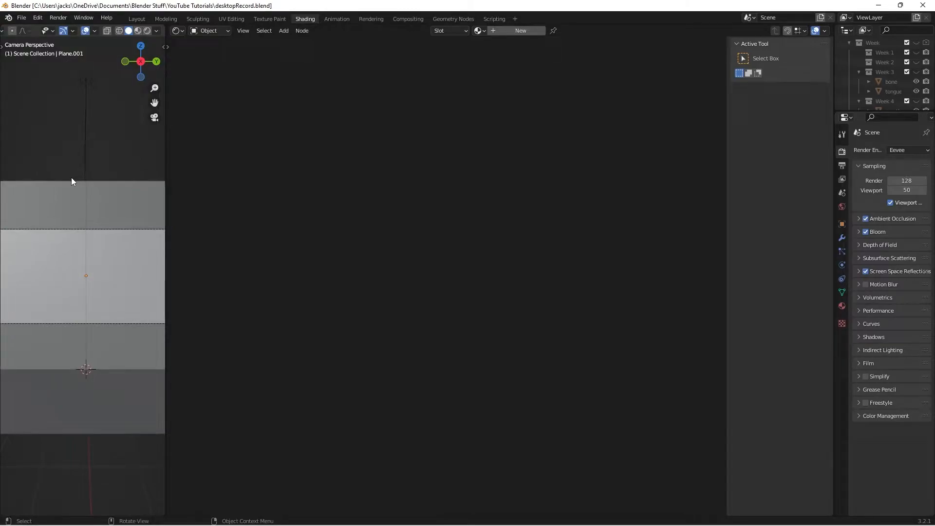
left_click(151, 30)
left_click(156, 31)
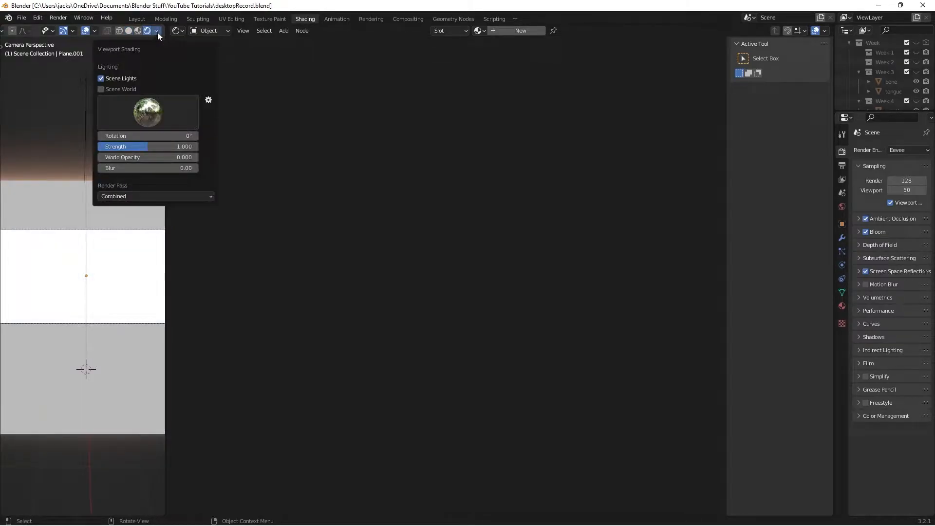
left_click(170, 106)
left_click(176, 148)
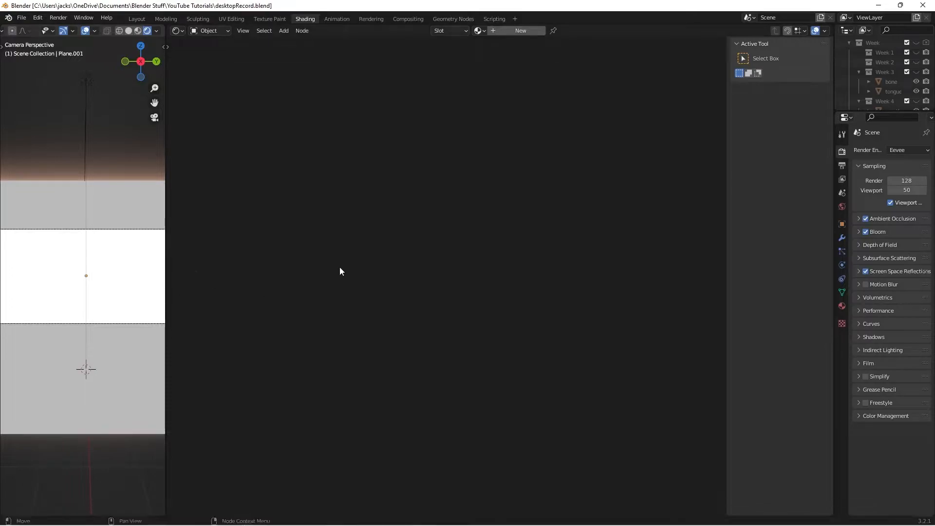
Create a new material on the upright plane and name it rainbowStainedGlass.
left_click(501, 32)
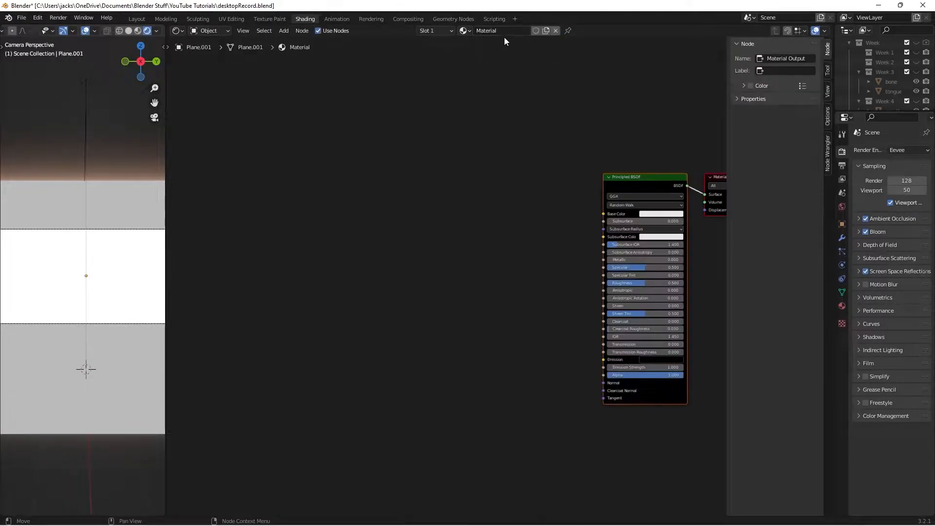
double_click(501, 31)
type("rainbowStainedGlass")
key("Return")
Add a Voronoi Texture node well to the left of the Principled BSDF node.
scroll(490, 206, "up", 1)
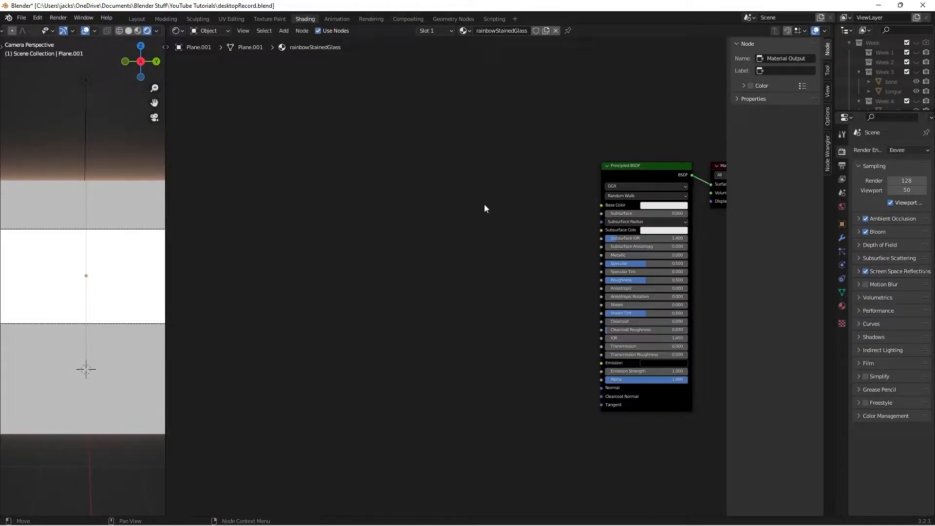
key("shift+a")
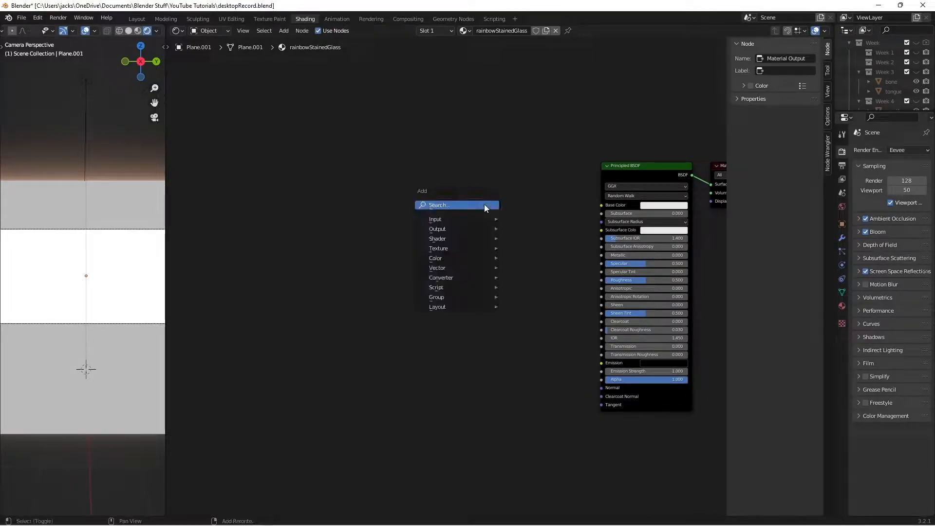
left_click(485, 204)
type("voronoi")
key("Return")
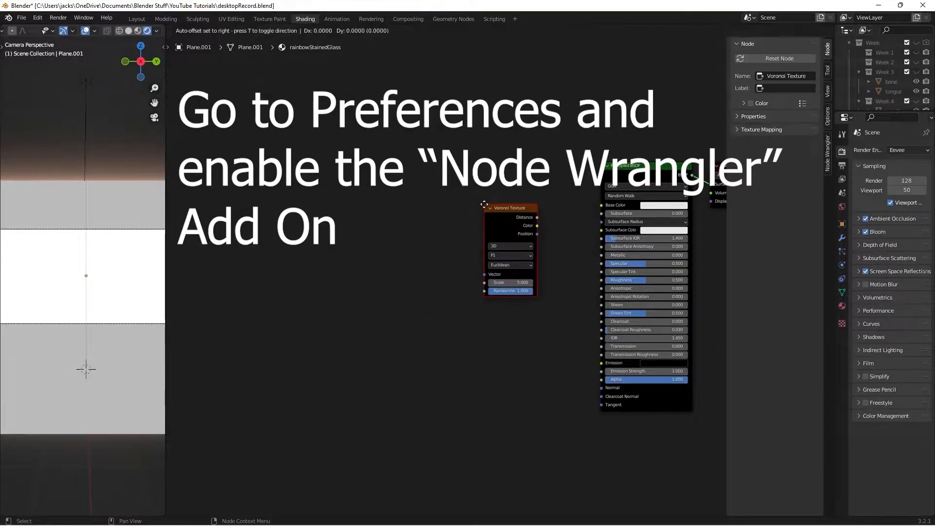
left_click(299, 208)
scroll(312, 215, "up", 1)
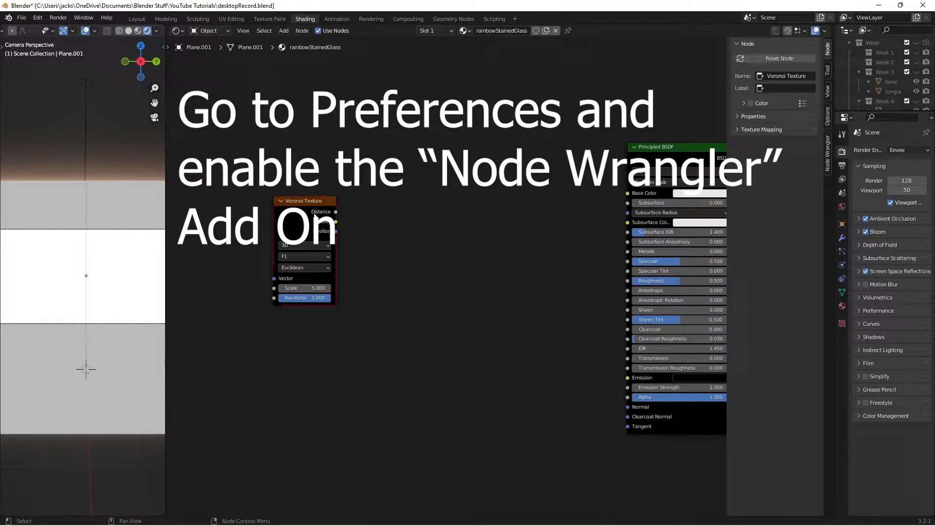
Add Texture Coordinate and Mapping nodes to the Voronoi Texture, with the Object output feeding the Mapping node's Vector input.
key("ctrl+t")
middle_click_drag(315, 215, 466, 186)
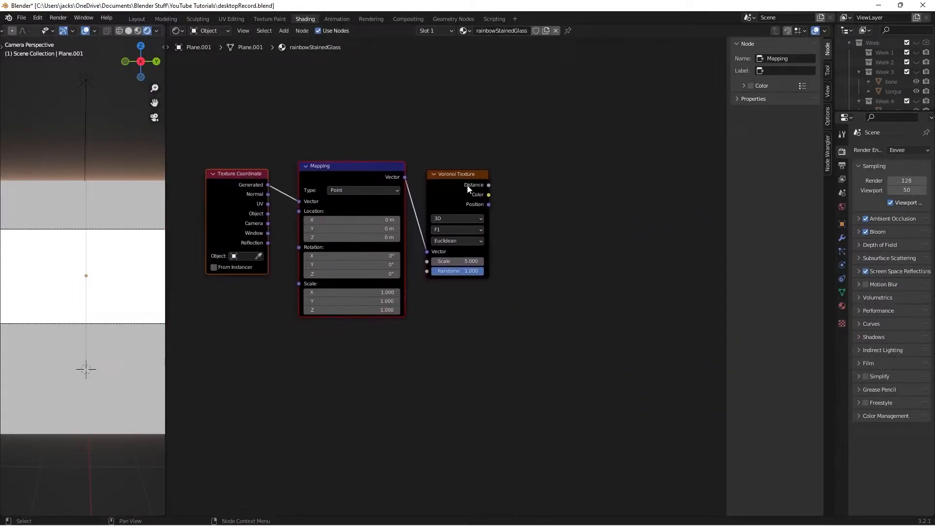
middle_click_drag(434, 146, 466, 146)
scroll(497, 121, "up", 1)
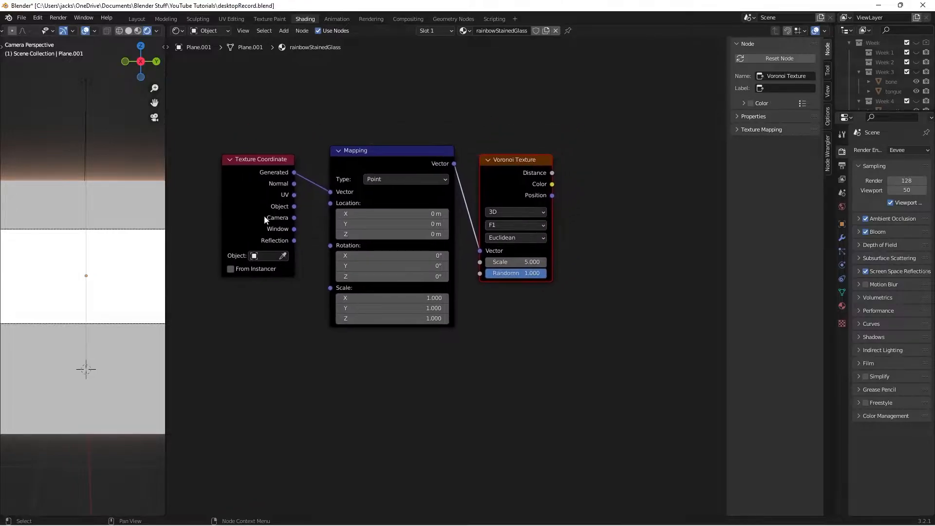
left_click_drag(295, 207, 314, 168)
left_click_drag(337, 185, 331, 193)
Reposition the Texture Coordinate, Mapping and Voronoi Texture nodes as a group.
scroll(328, 195, "down", 2)
left_click_drag(287, 149, 400, 272)
key("g")
left_click(365, 300)
left_click_drag(478, 199, 408, 200)
left_click(514, 215)
Add a ColorRamp node above and to the right of the Voronoi Texture node.
scroll(515, 217, "up", 1)
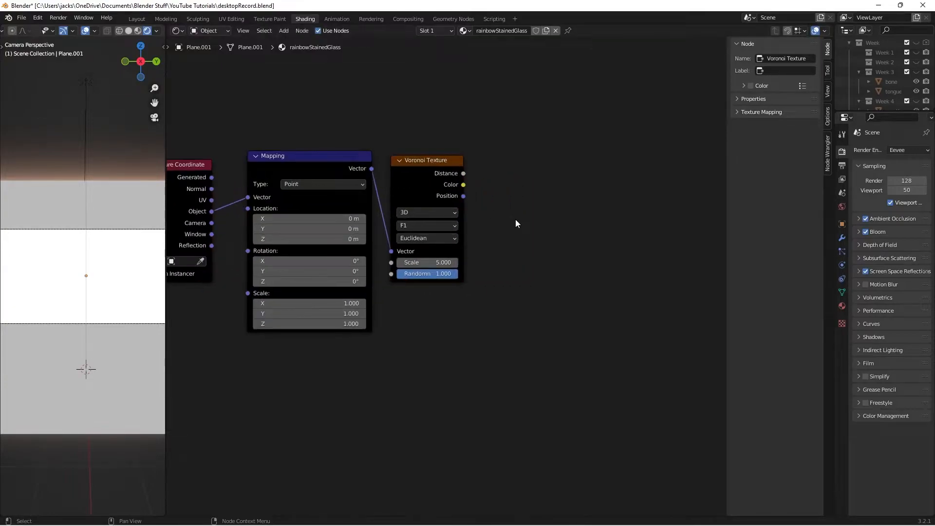
key("shift+a")
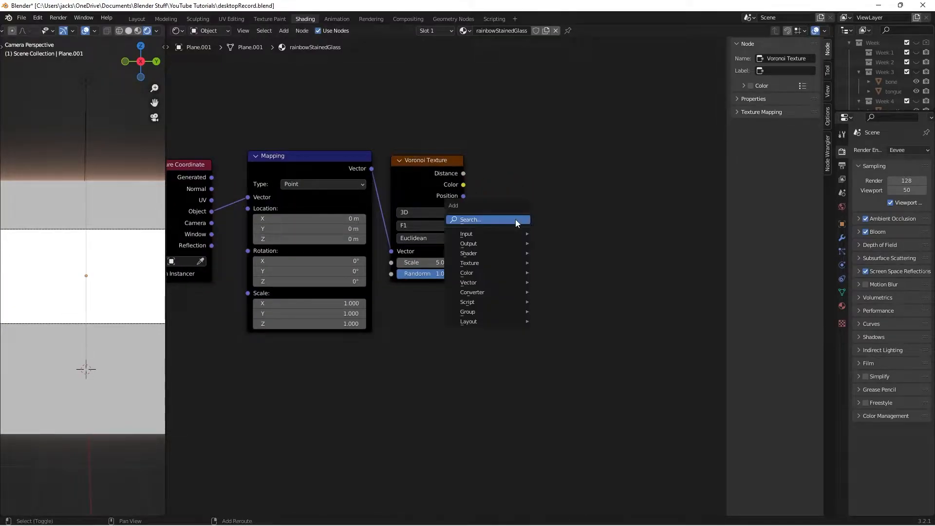
left_click(515, 220)
type("color")
key("Return")
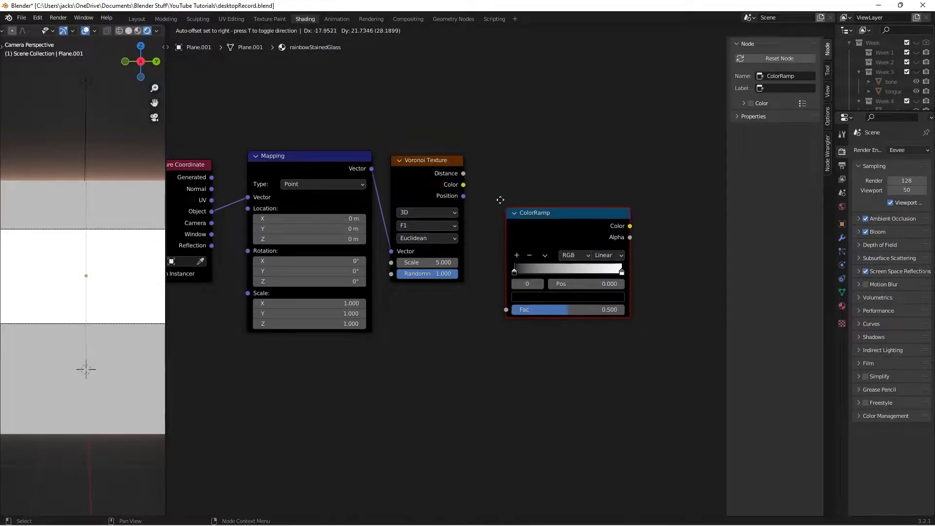
left_click(493, 95)
Add two stops to the ColorRamp and make both middle stops white.
scroll(672, 130, "up", 3)
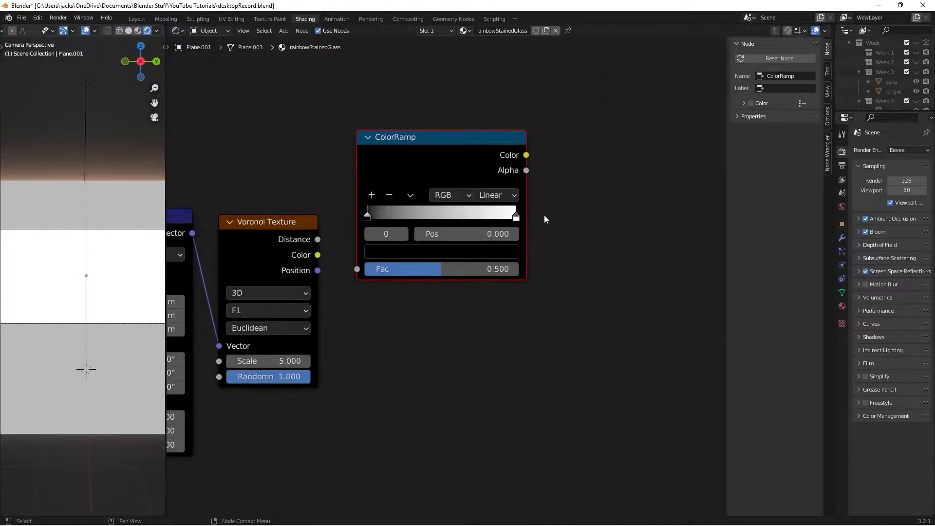
left_click(372, 195)
left_click(372, 195)
left_click_drag(442, 216, 455, 216)
left_click(404, 216)
left_click(441, 251)
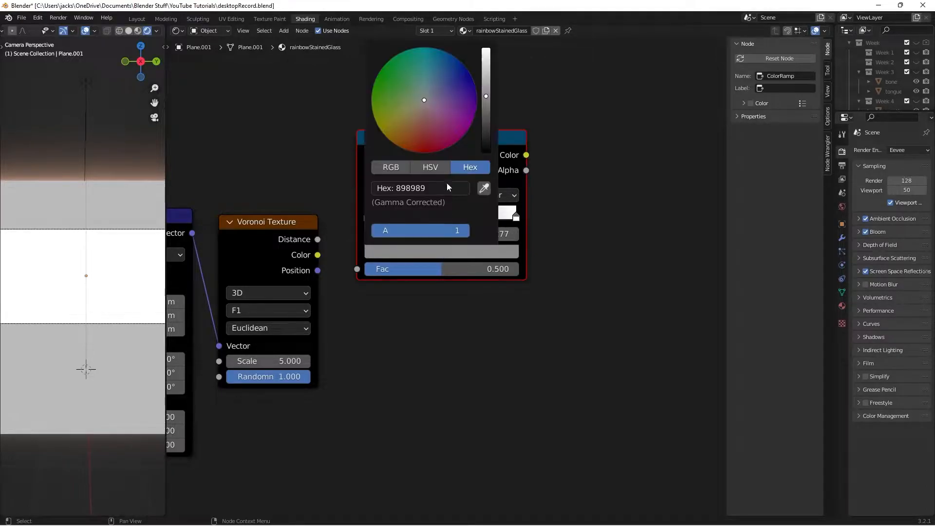
left_click_drag(486, 97, 486, 50)
left_click(454, 216)
left_click(461, 254)
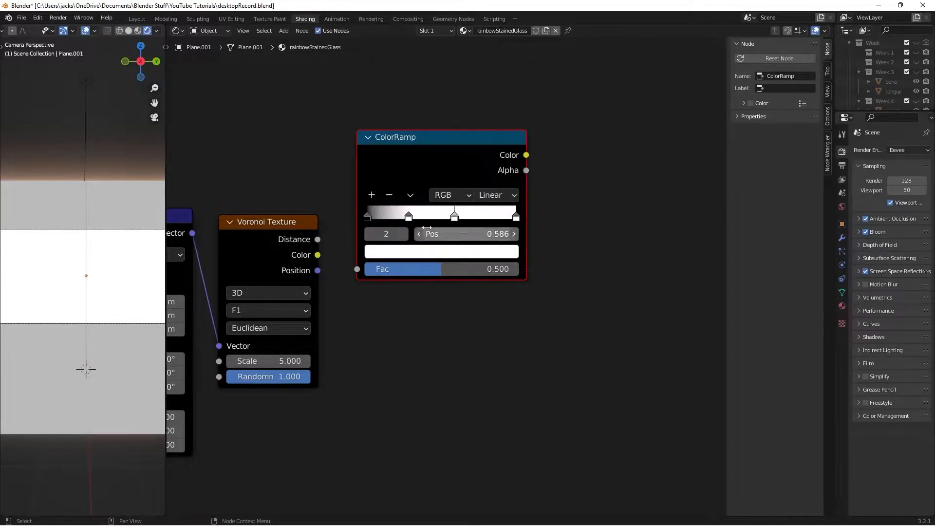
Set the ColorRamp's interpolation to Constant and its second stop's position to 0.25.
left_click(509, 196)
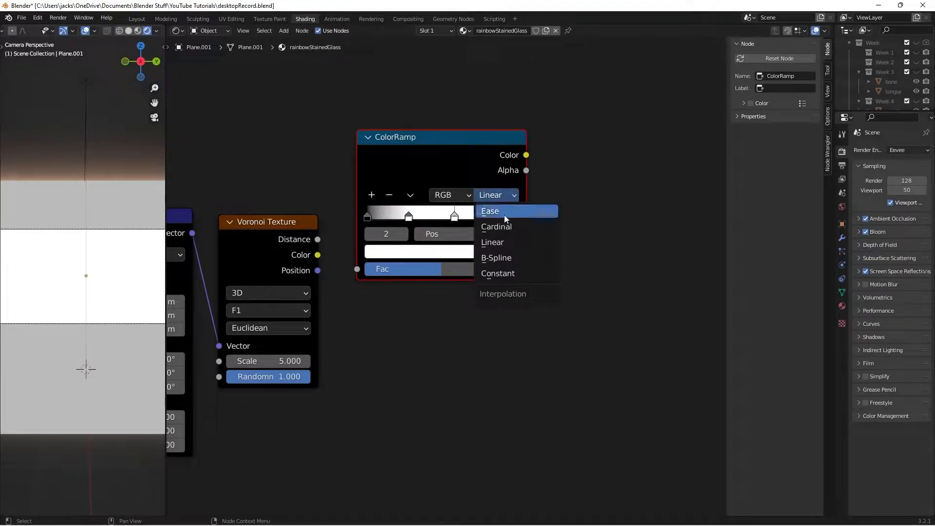
left_click(521, 279)
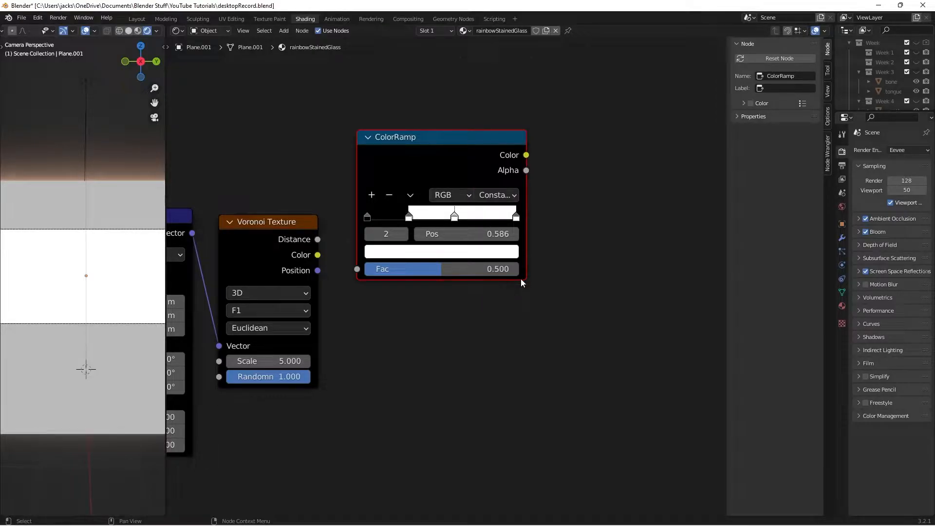
left_click(408, 218)
left_click(469, 234)
type(".2")
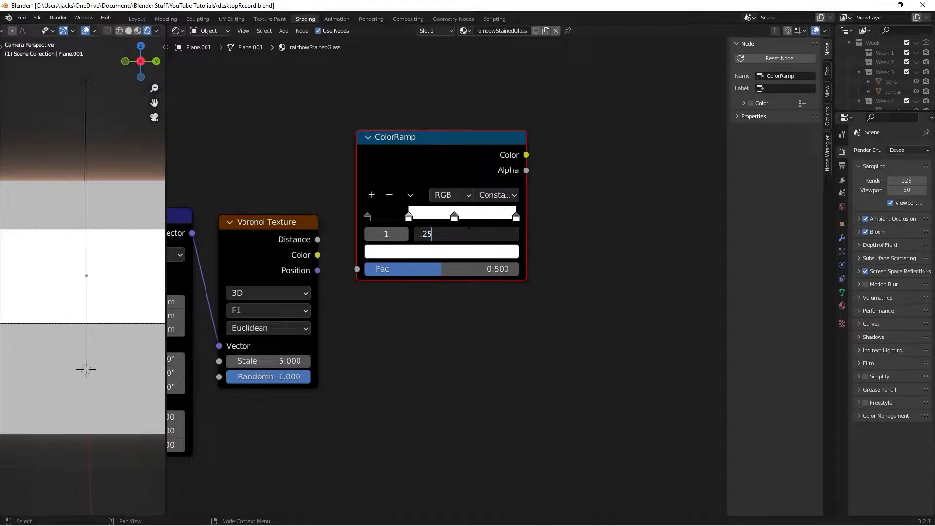
type("5")
key("Return")
Set the ColorRamp's third stop position to 0.5 and its fourth stop position to 0.75.
left_click(454, 217)
left_click(492, 234)
type(".5")
key("Return")
left_click(517, 217)
left_click(497, 235)
type(".75")
key("Return")
Reposition the ColorRamp, save the file and connect the Voronoi Texture's Color output to the ColorRamp's Fac input.
left_click_drag(447, 175, 484, 149)
key("ctrl+s")
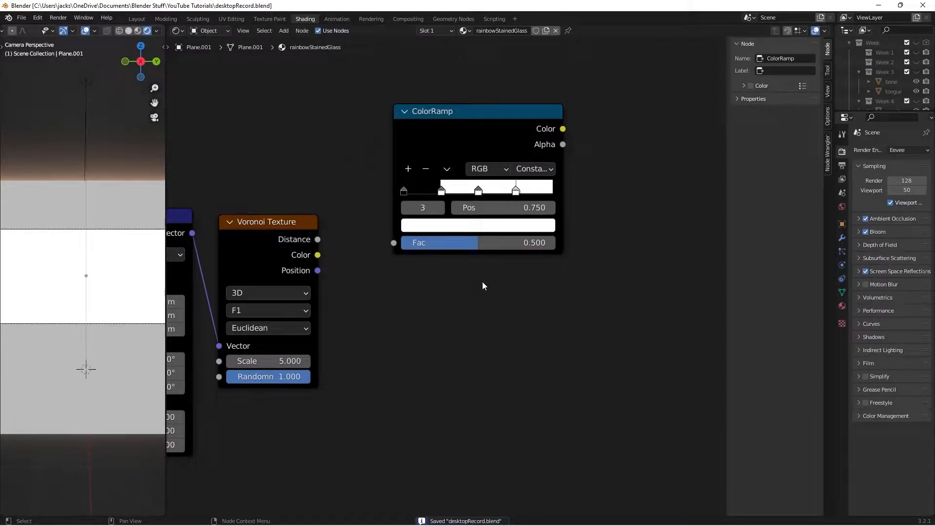
scroll(483, 286, "down", 2)
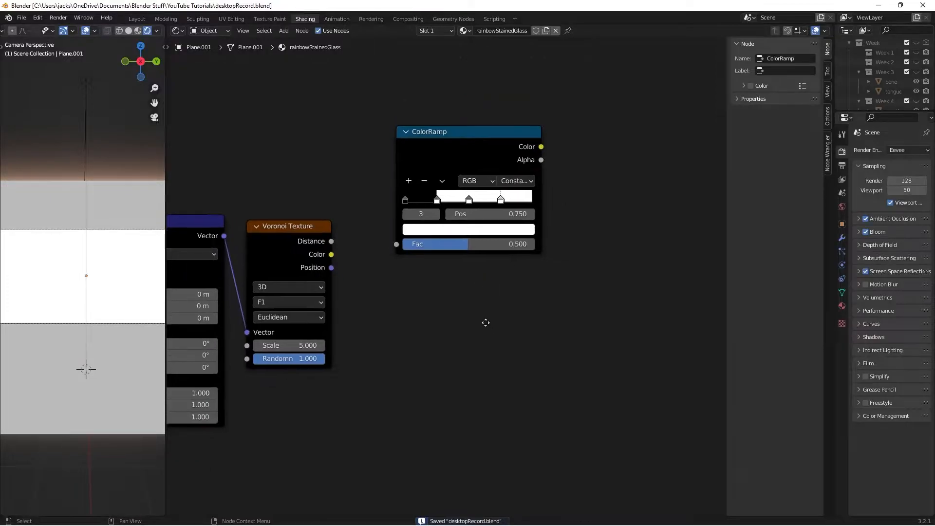
scroll(481, 324, "up", 1)
left_click_drag(317, 250, 378, 245)
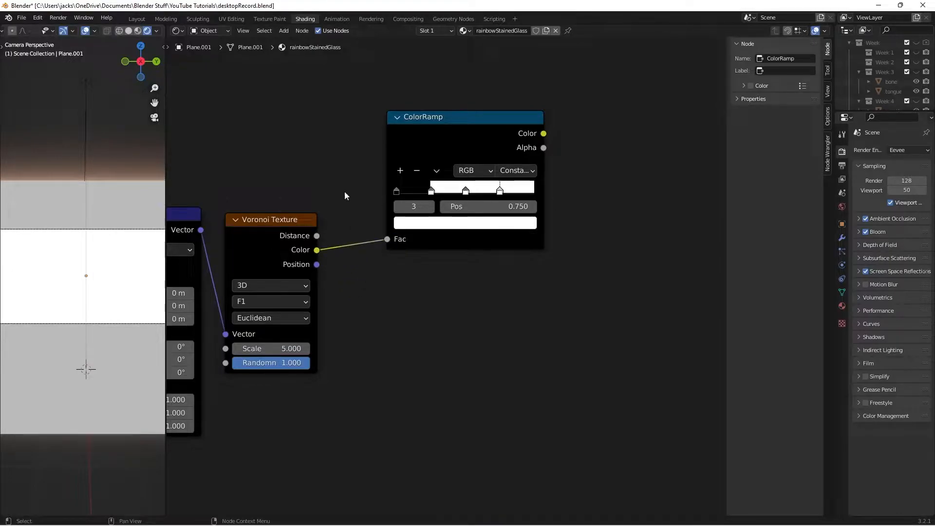
Preview the ColorRamp's output on the upright plane, seen from an angle outside the camera view.
left_click(426, 139, "ctrl+shift")
scroll(99, 329, "down", 2)
middle_click_drag(70, 269, 94, 289)
scroll(72, 285, "down", 3)
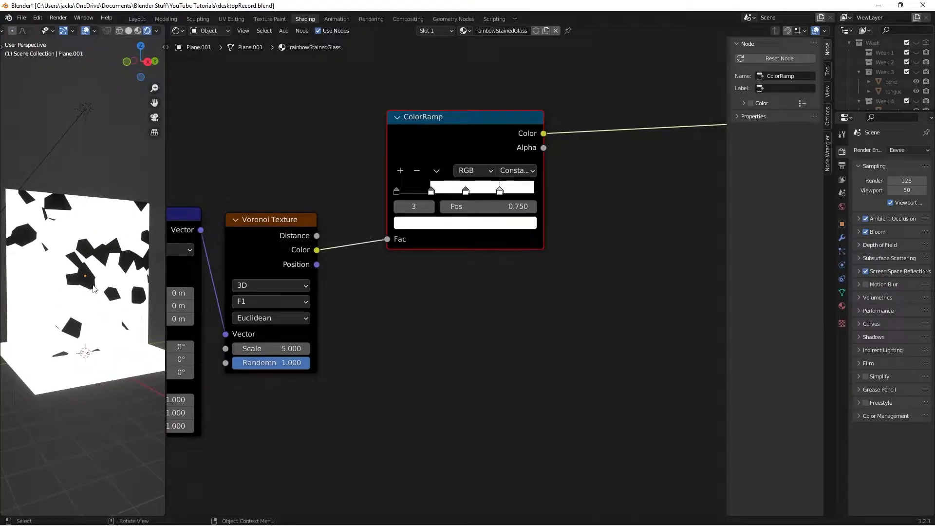
Check the upright plane's transform values and apply its rotation and scale.
left_click(96, 286)
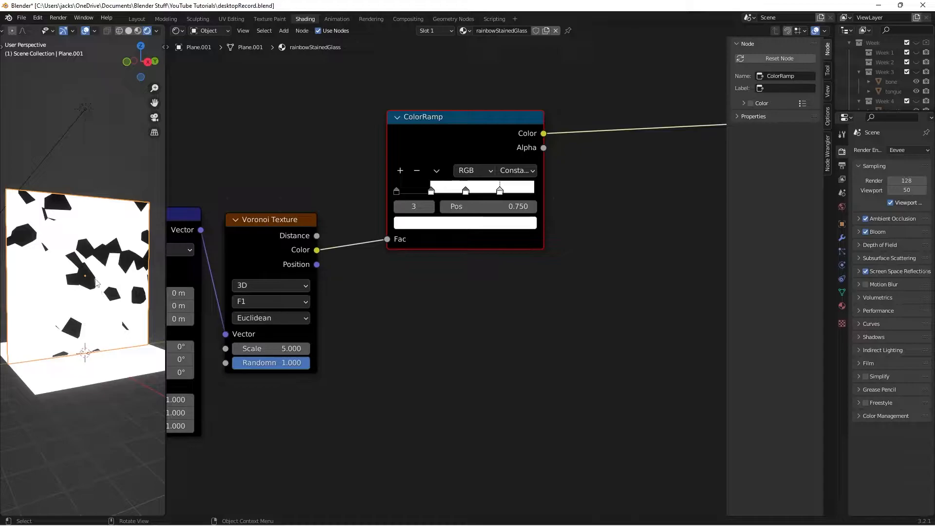
key("n")
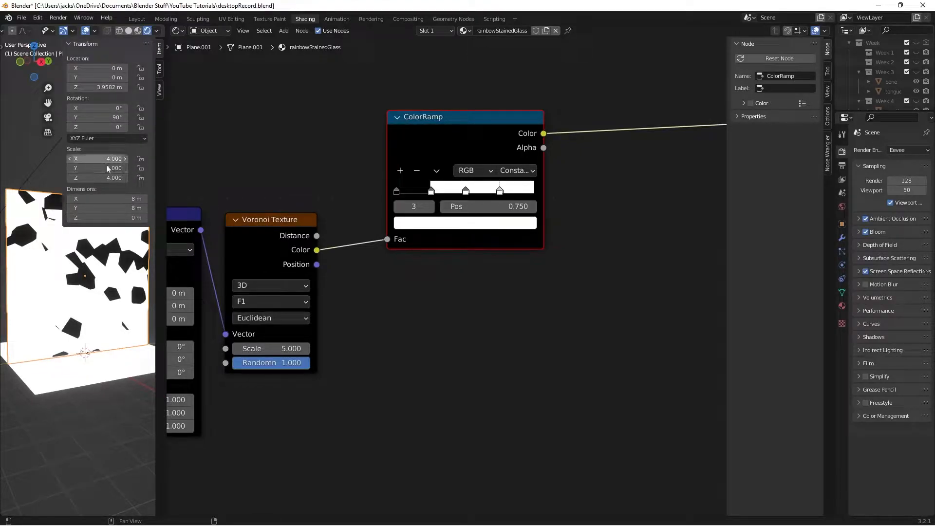
key("n")
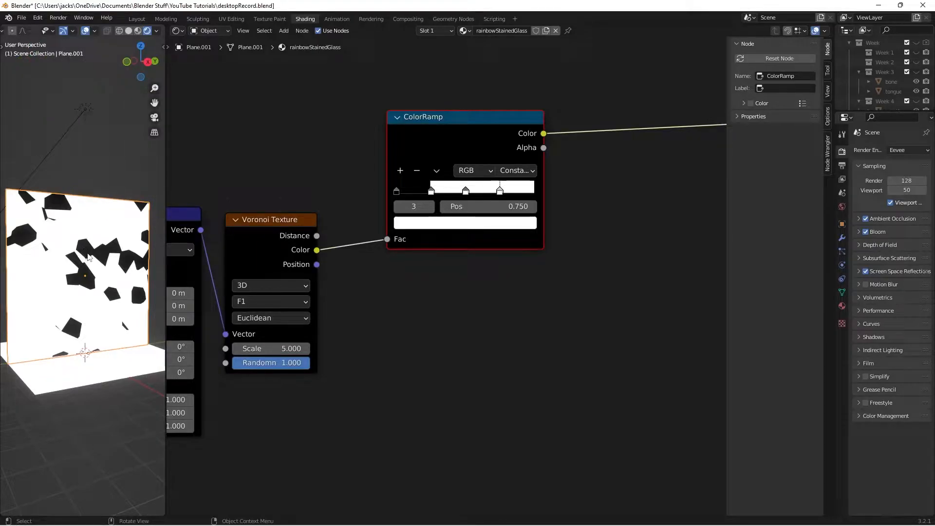
key("ctrl+a")
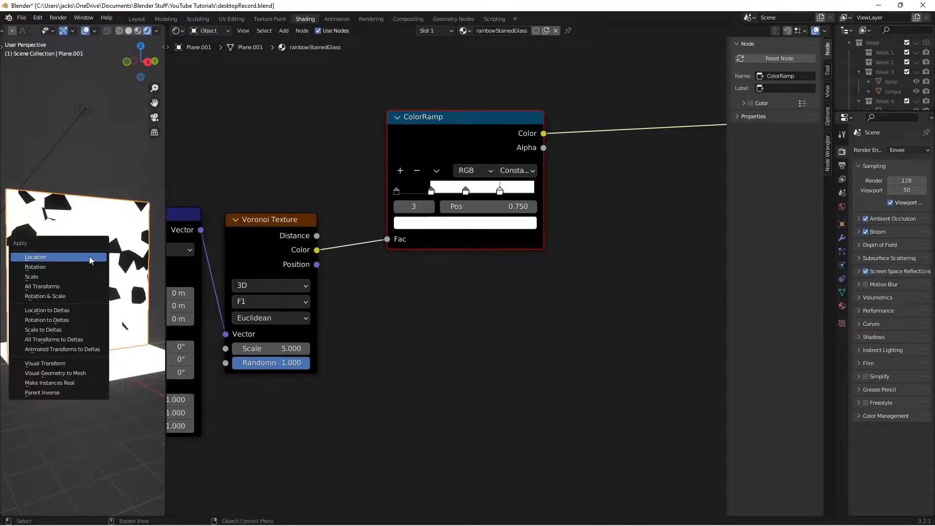
left_click(85, 298)
scroll(54, 344, "up", 3)
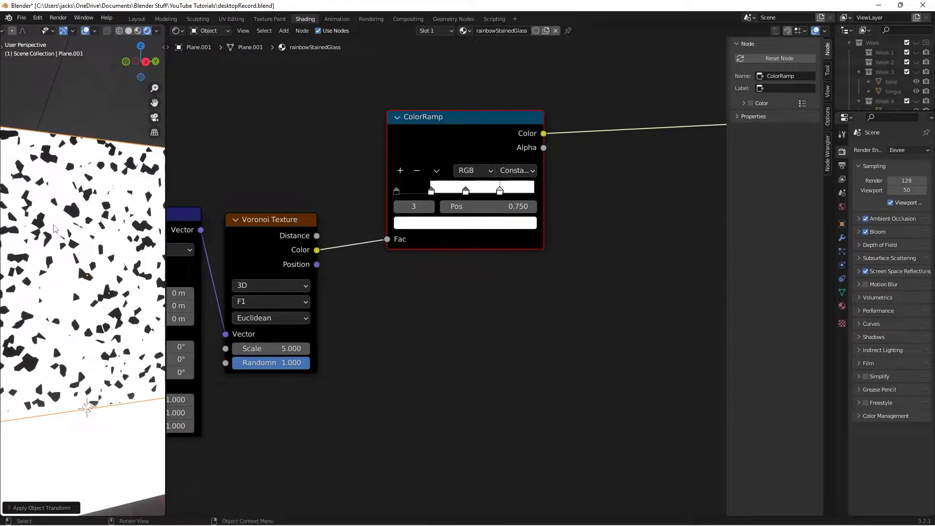
scroll(285, 318, "down", 1)
scroll(94, 298, "down", 2)
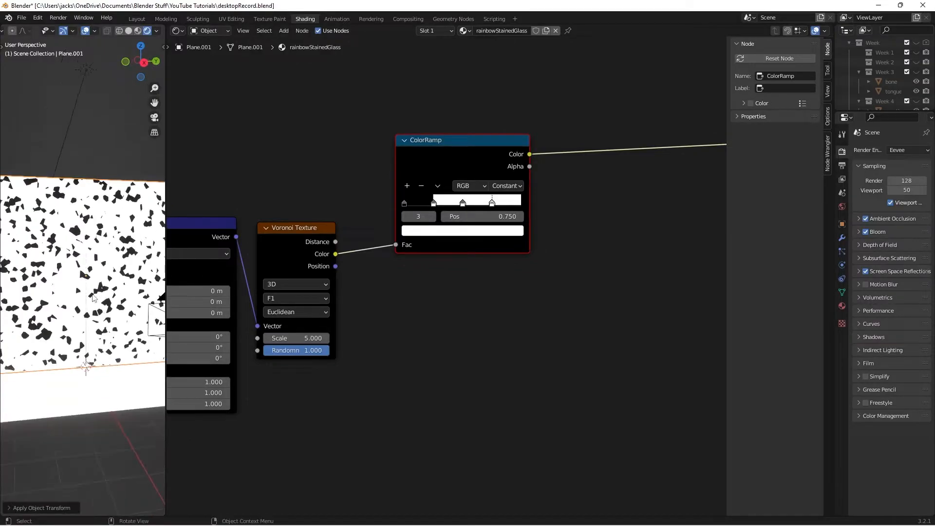
Try the Voronoi Texture's scale at 1 and set it back to 5.
left_click(292, 339)
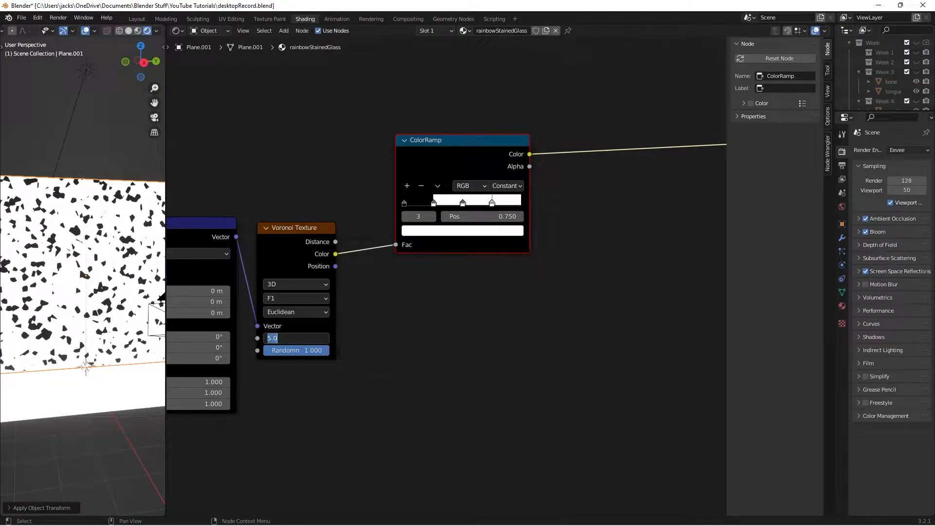
type("1")
key("Return")
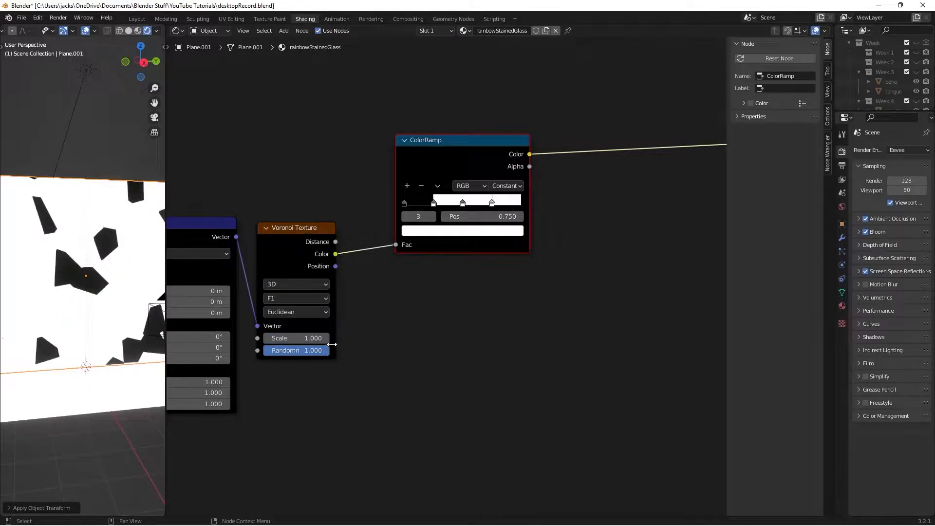
left_click(335, 348)
left_click(292, 338)
type("5")
key("Return")
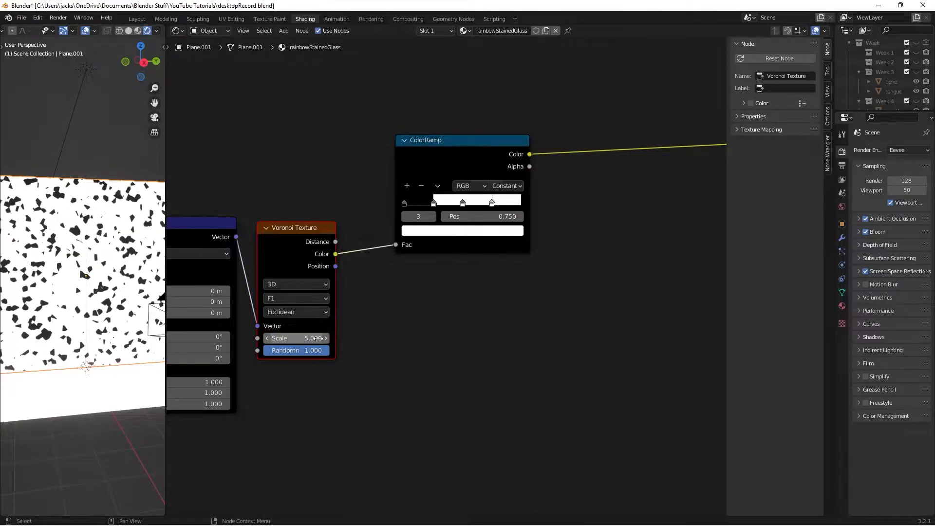
Try the Mapping node's X, Y and Z scale at 5 and 0.1, and return all three to 1.
middle_click_drag(368, 397, 456, 366)
middle_click_drag(403, 355, 490, 370)
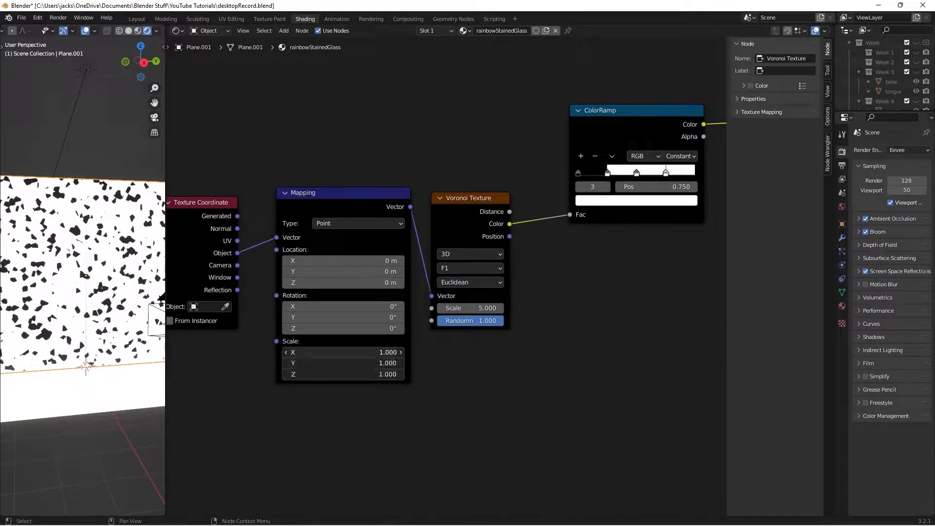
left_click_drag(341, 352, 361, 374)
type("5")
key("Return")
type("0.1")
key("Return")
type("1")
key("Return")
Duplicate the ColorRamp three times with its Voronoi Color input link kept, stacking the copies below the original.
middle_click_drag(633, 253, 519, 281)
mouse_move(507, 152)
left_mouse_down()
mouse_move(511, 130)
mouse_move(515, 138)
mouse_move(506, 138)
left_mouse_up()
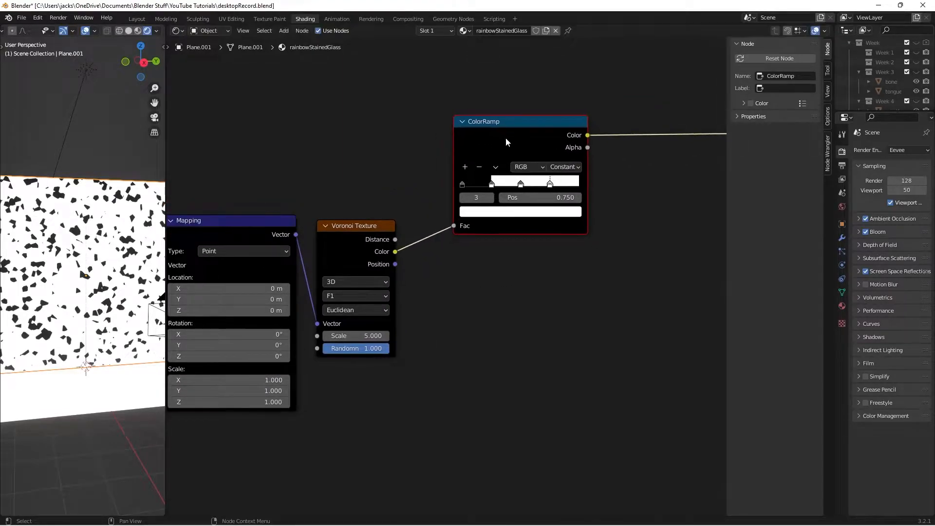
key("shift+d")
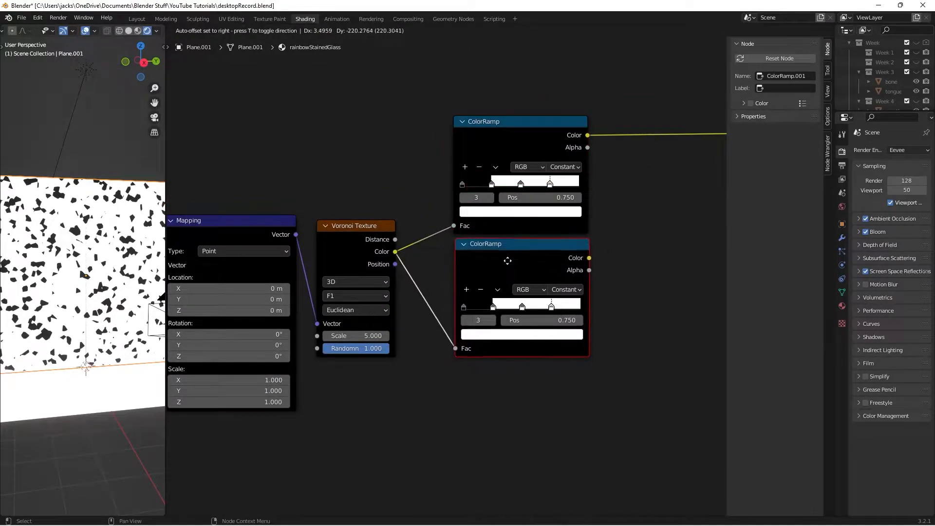
left_click(508, 260)
middle_click_drag(658, 283, 632, 268)
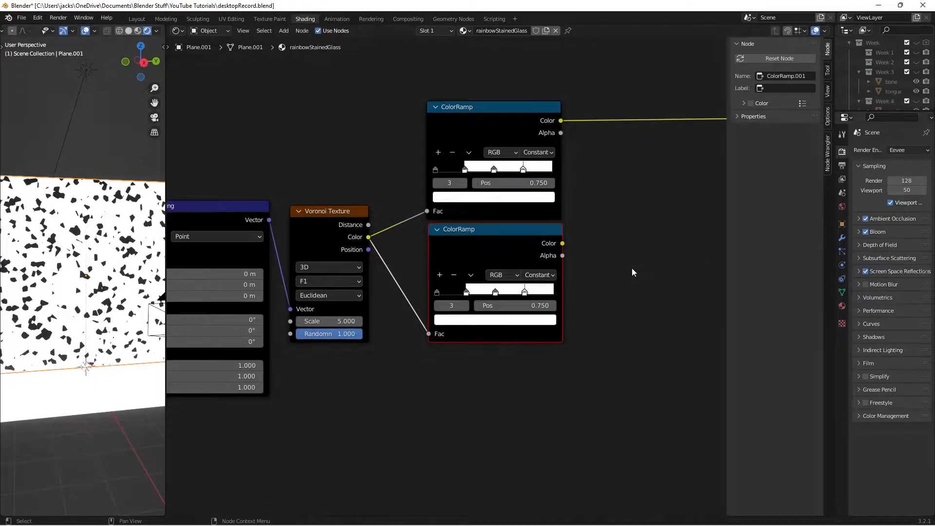
key("shift+r")
key("shift+r")
scroll(632, 272, "down", 2)
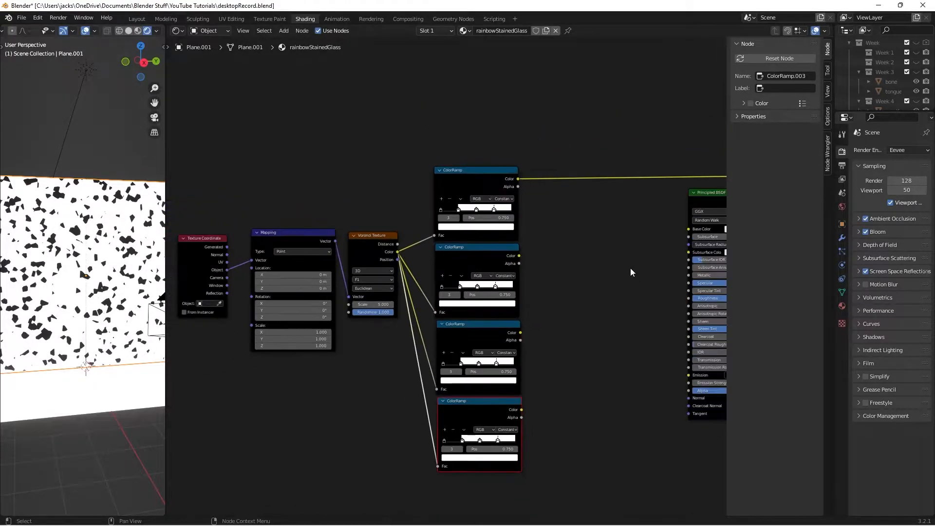
Move the four stacked ColorRamp nodes together, upward and slightly closer to the Voronoi Texture.
left_click_drag(430, 139, 534, 487)
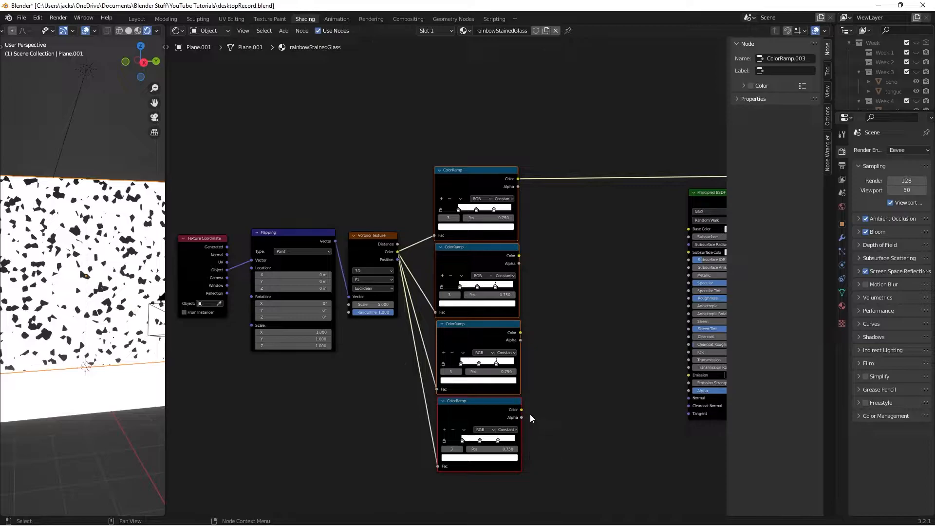
key("g")
left_click(517, 376)
left_click(571, 291)
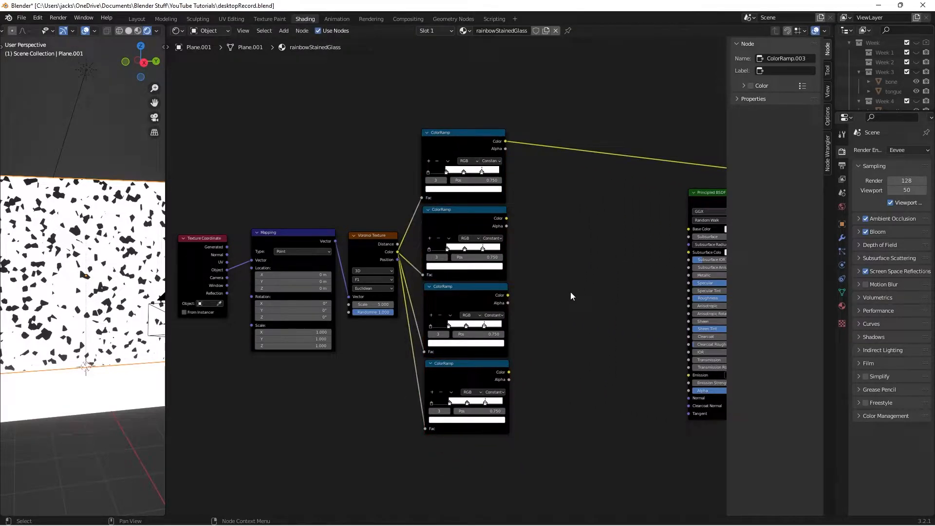
In the second ColorRamp, make the first stop white and the second stop at 0.25 black.
scroll(567, 250, "up", 1)
scroll(540, 192, "up", 1)
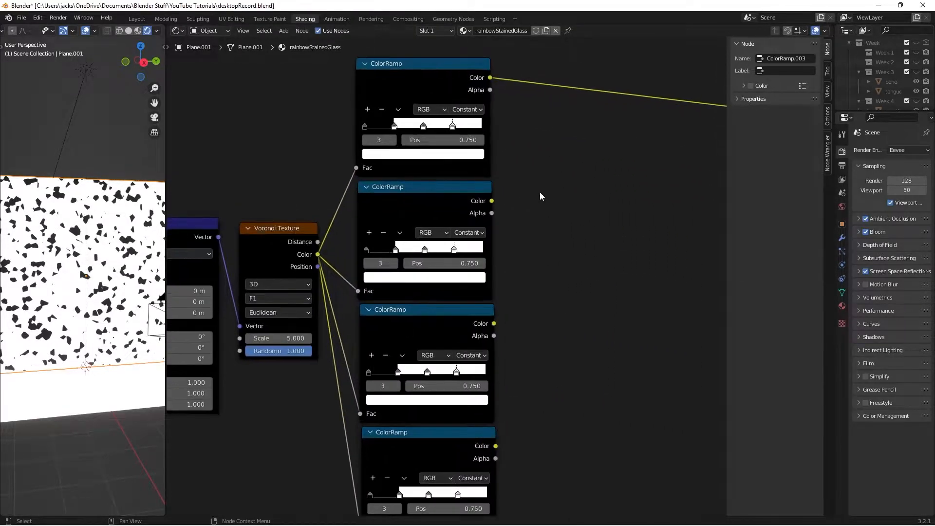
left_click(367, 251)
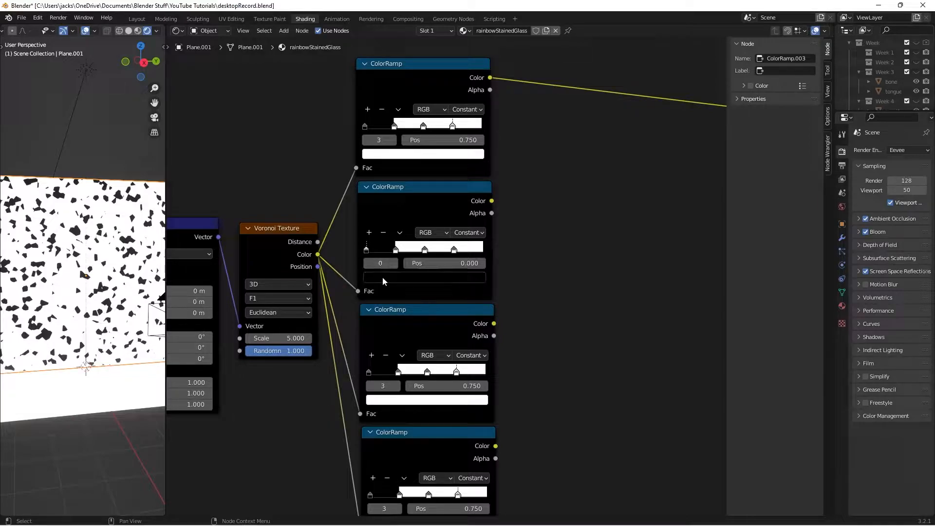
left_click(382, 277)
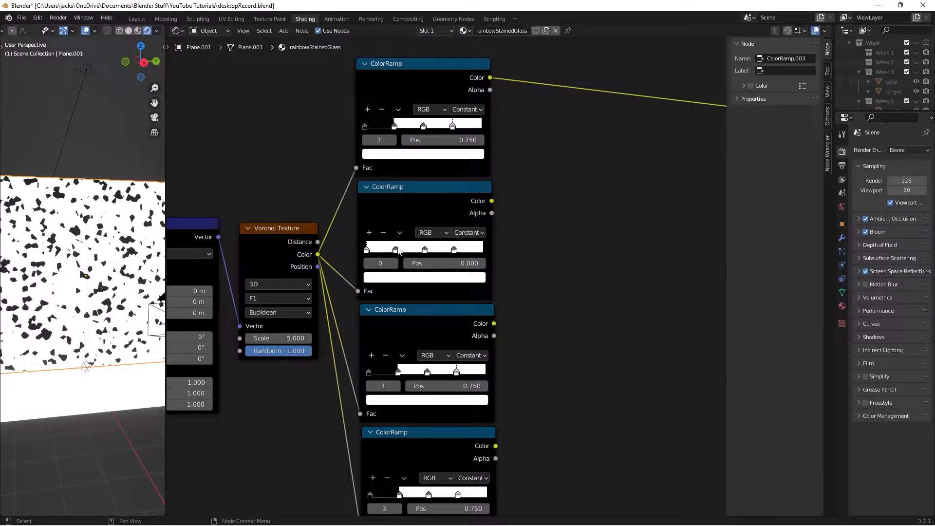
left_click(406, 278)
left_click_drag(464, 184, 460, 198)
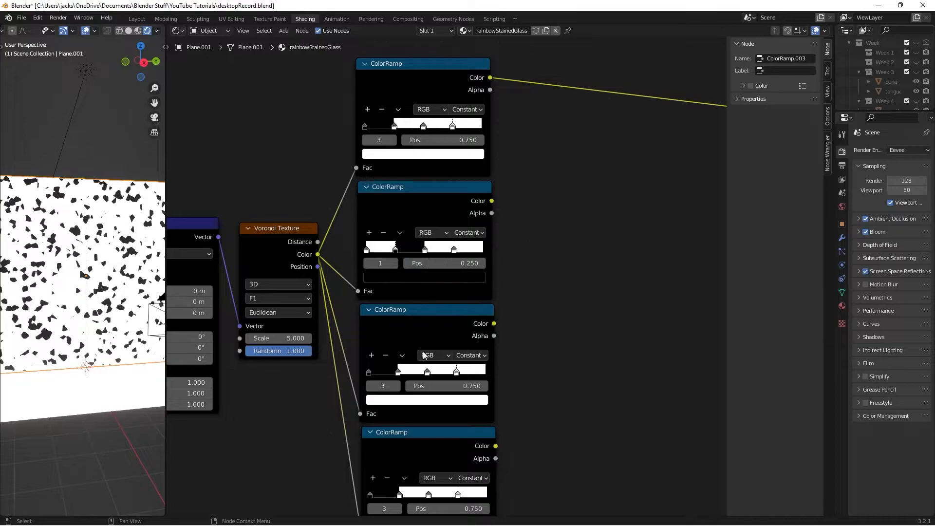
In the third ColorRamp, make the first stop white and the third stop at 0.5 black.
left_click(368, 372)
left_click(387, 398)
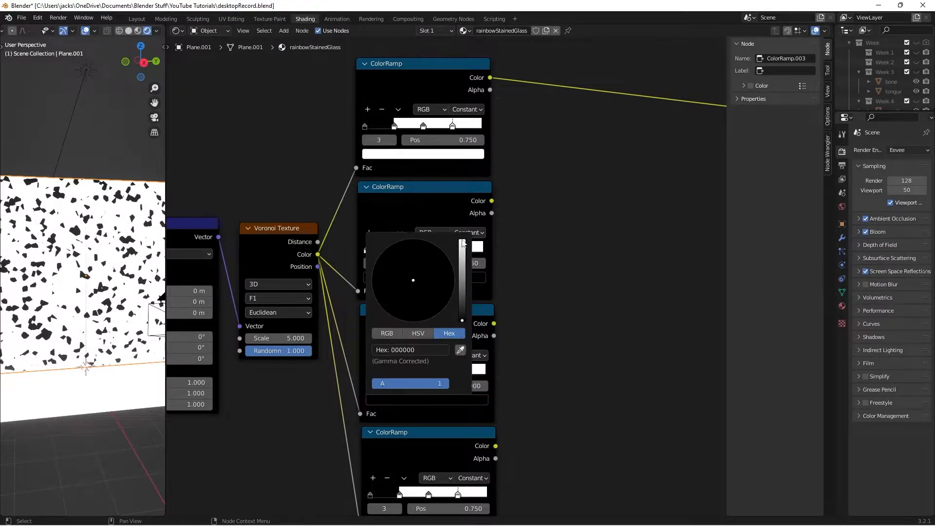
left_click(461, 239)
left_click(427, 372)
left_click(431, 399)
left_click_drag(462, 278, 462, 319)
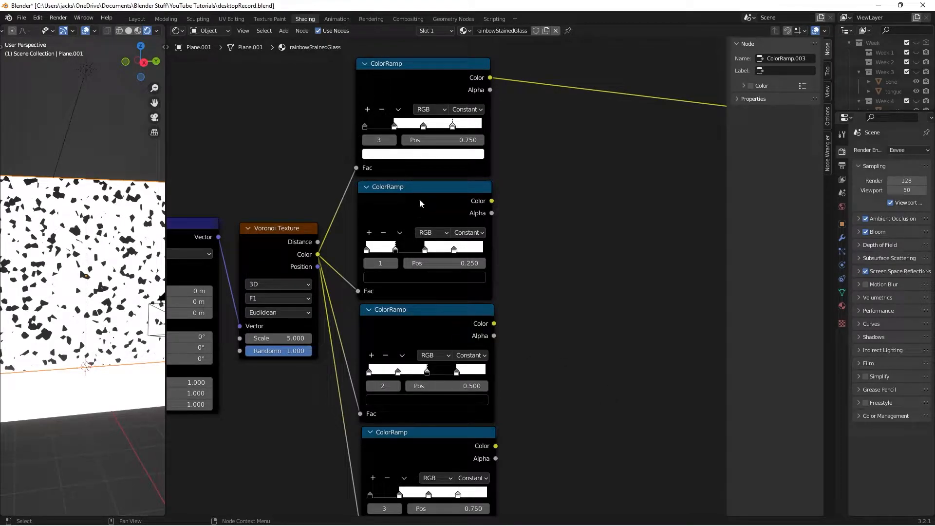
In the fourth ColorRamp, make the last stop at 0.75 black and the first stop white, and save the file.
scroll(600, 434, "down", 5, "shift")
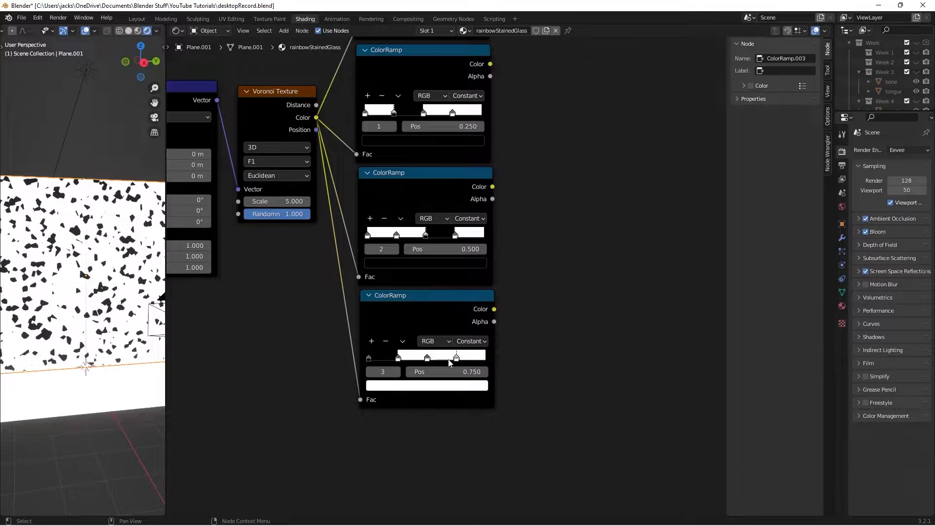
left_click(457, 390)
left_click_drag(463, 298, 462, 341)
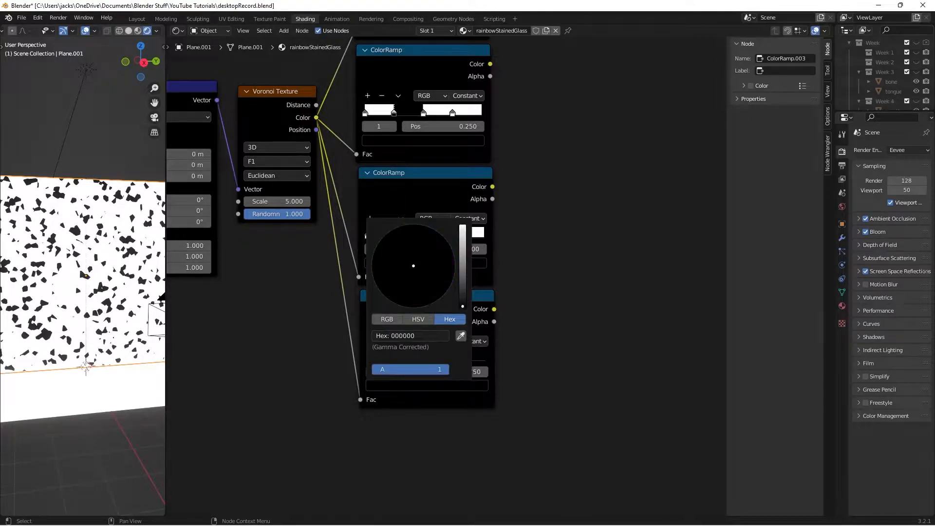
left_click(369, 360)
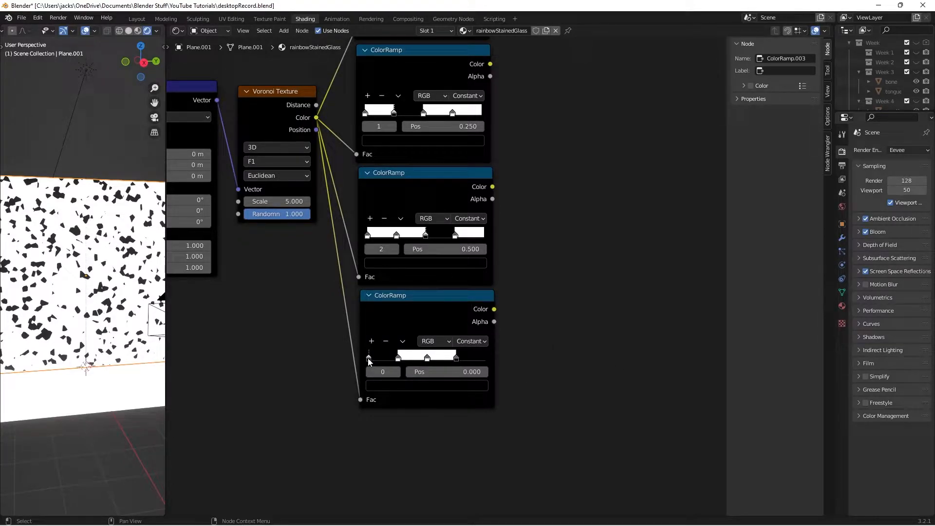
left_click(381, 387)
left_click_drag(463, 292, 463, 221)
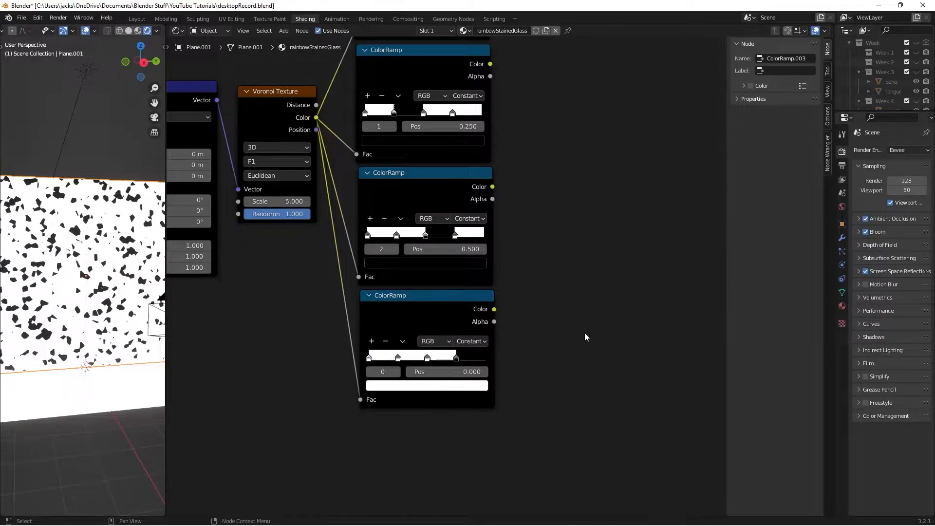
scroll(585, 332, "down", 2)
key("ctrl+s")
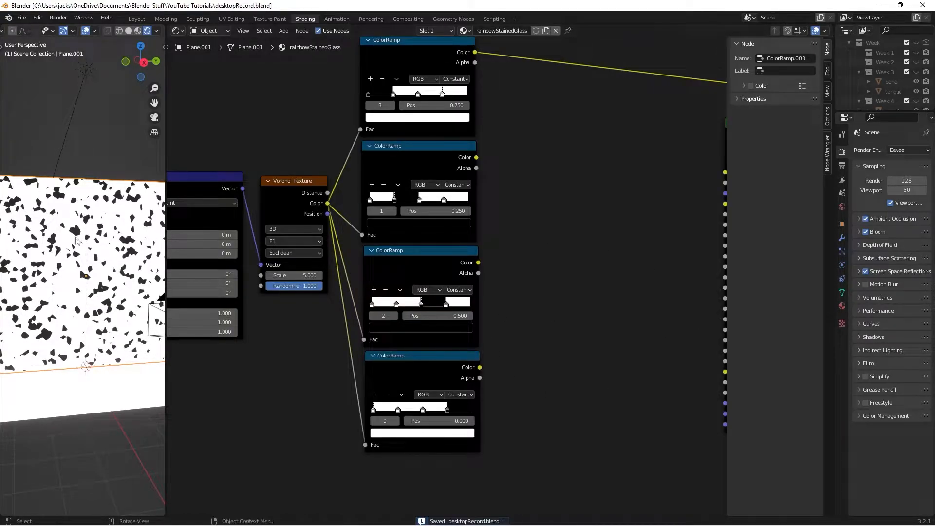
Preview the outputs of the second, third and fourth ColorRamps on the upright plane.
left_click(402, 157, "ctrl+shift")
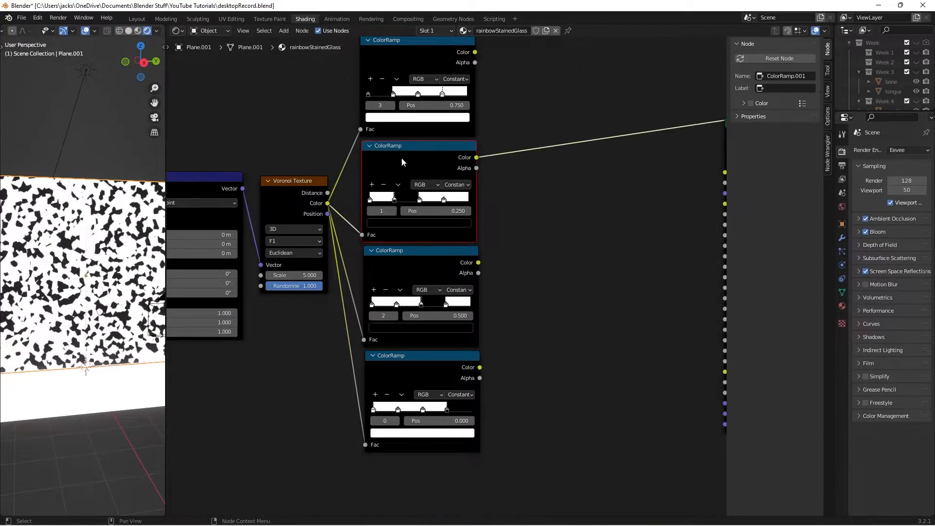
left_click(421, 268, "ctrl+shift")
left_click(404, 380, "ctrl+shift")
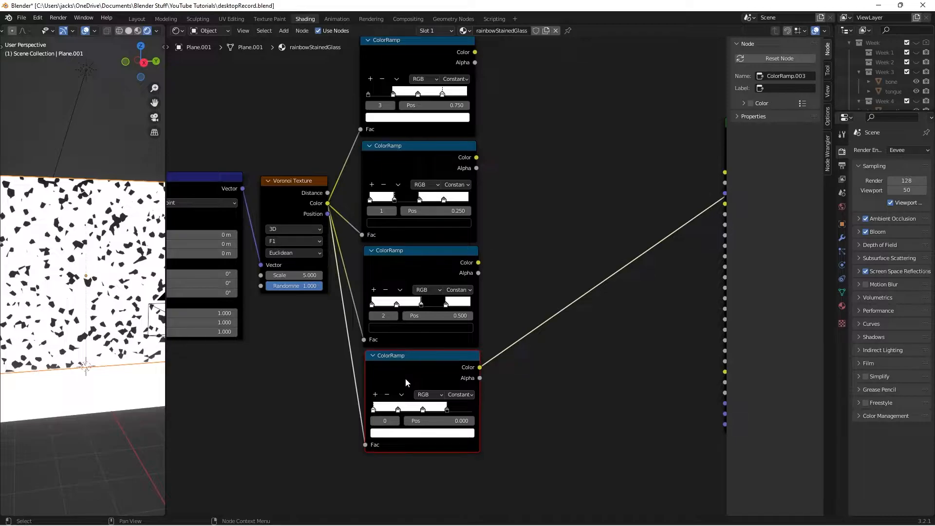
Move the Texture Coordinate, Mapping, Voronoi Texture and ColorRamp nodes farther from the Principled BSDF and save the file.
key("ctrl+s")
scroll(493, 363, "down", 2)
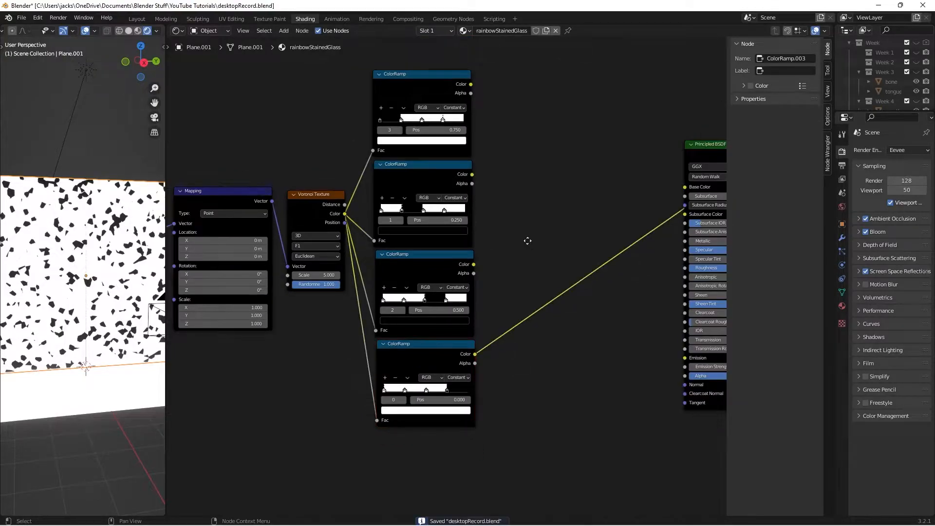
scroll(528, 240, "down", 2)
middle_click_drag(528, 241, 606, 221)
left_click_drag(279, 95, 565, 370)
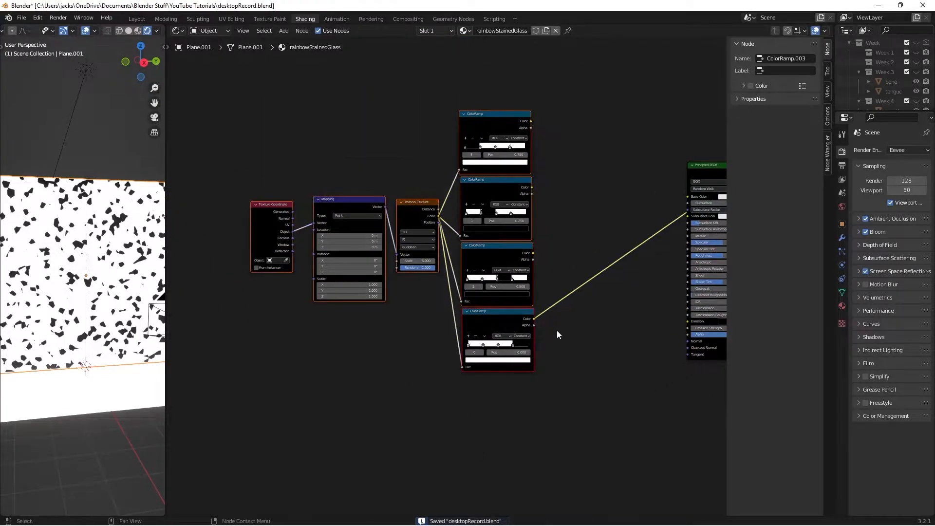
key("g")
left_click(507, 220)
middle_click_drag(507, 220, 463, 283)
scroll(463, 283, "up", 3)
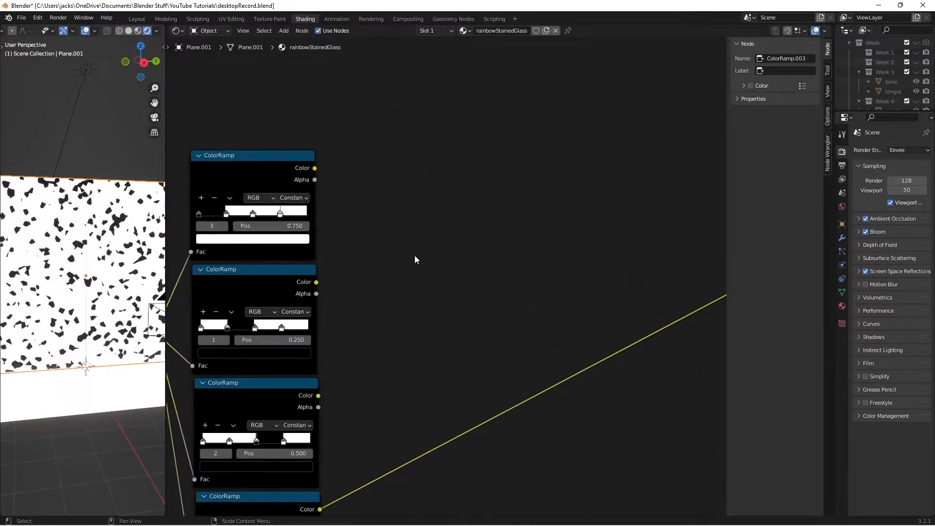
scroll(419, 260, "up", 1)
key("ctrl+s")
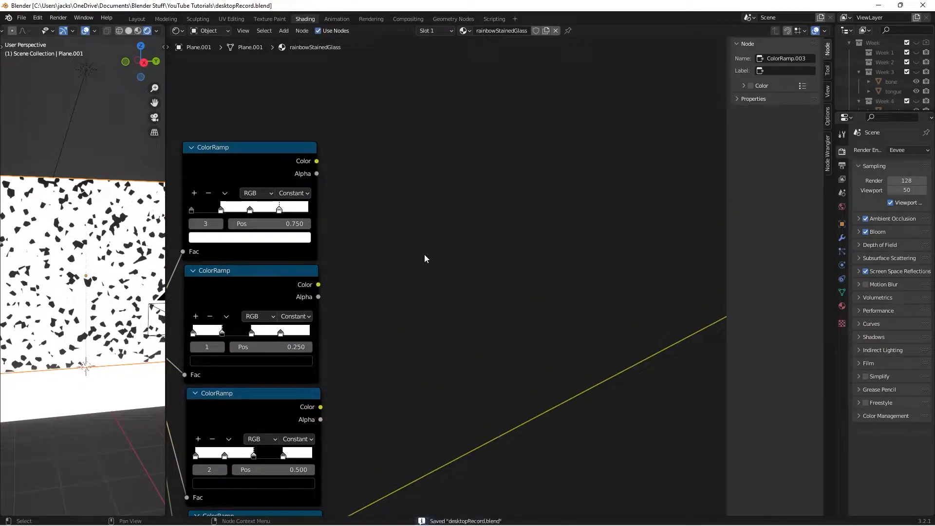
Add a MixRGB node beside the first ColorRamp and connect that ramp's Color output to its Fac input.
scroll(424, 254, "down", 3)
middle_click_drag(424, 273, 452, 197)
scroll(449, 210, "down", 1)
left_click_drag(286, 78, 416, 473)
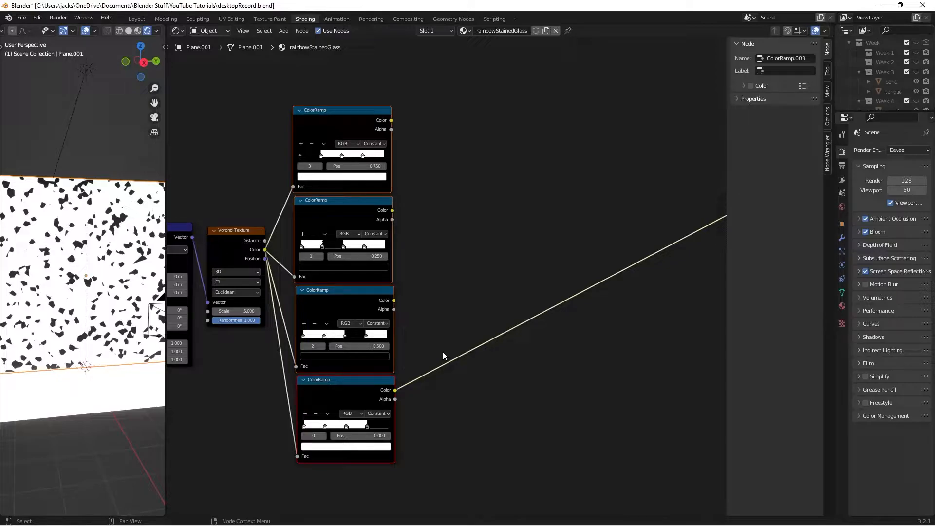
scroll(414, 229, "up", 1)
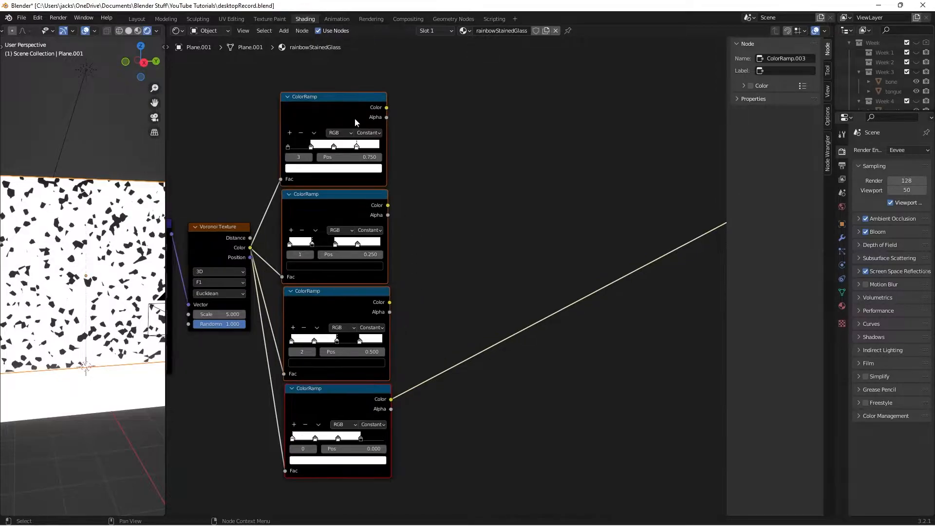
middle_click_drag(419, 133, 400, 149)
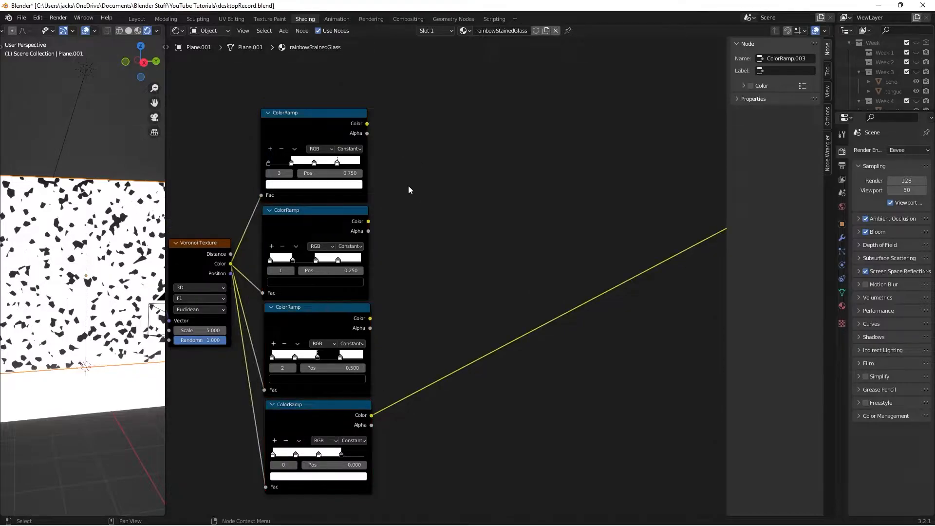
scroll(408, 185, "up", 3)
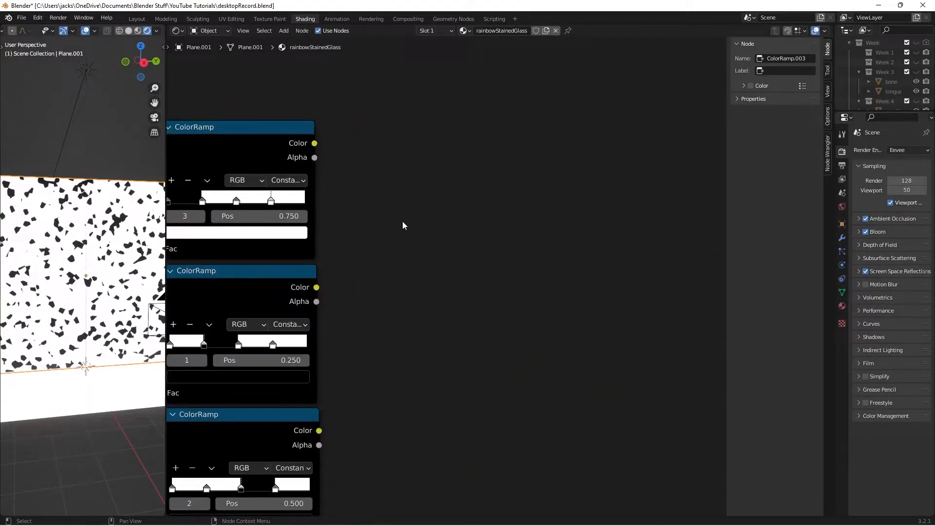
key("shift+a")
left_click(402, 221)
type("mix")
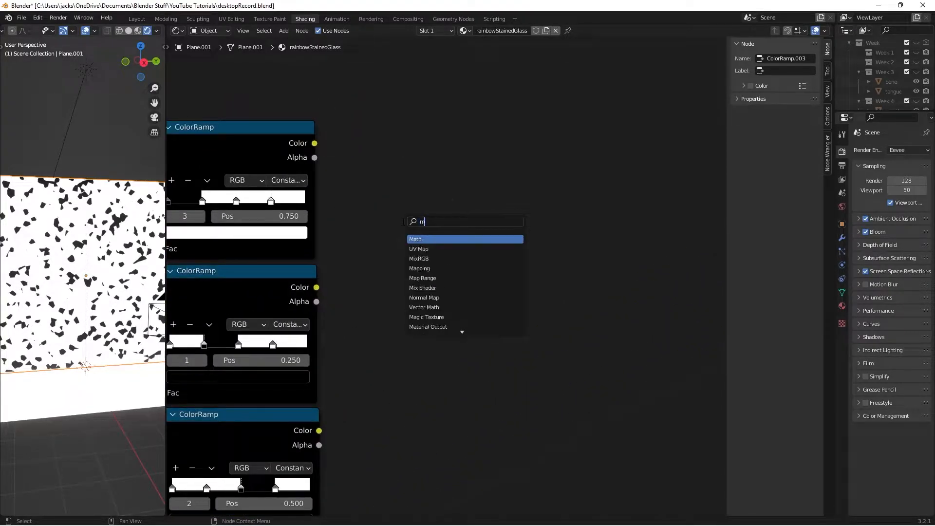
key("Return")
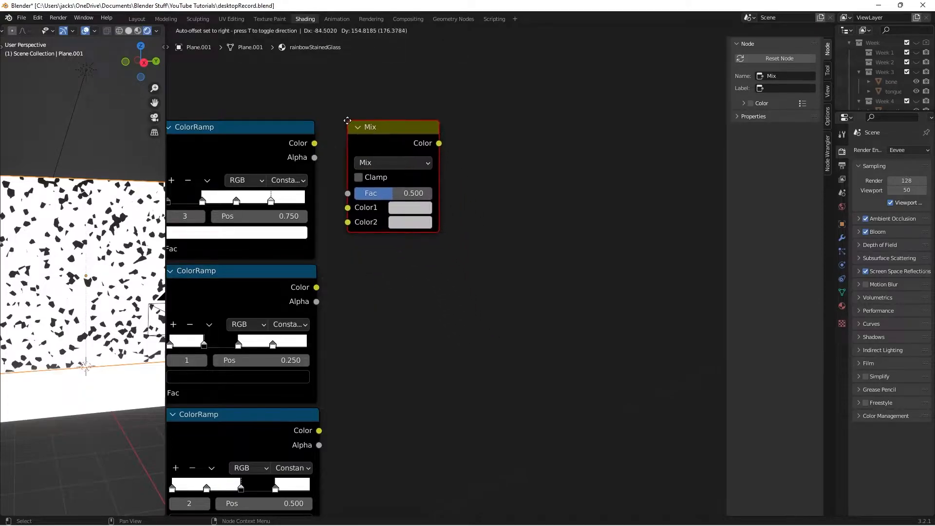
left_click(348, 122)
left_click_drag(315, 143, 347, 194)
left_click_drag(400, 214, 417, 208)
Set the Mix node's Color2 to black and preview the node on the upright plane.
left_click(426, 218)
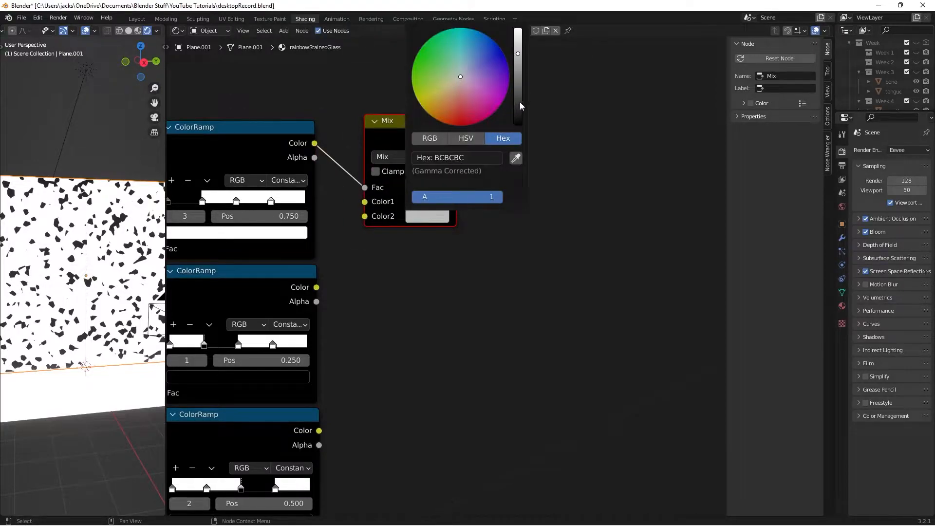
left_click_drag(519, 106, 519, 124)
left_click(415, 138, "ctrl+shift")
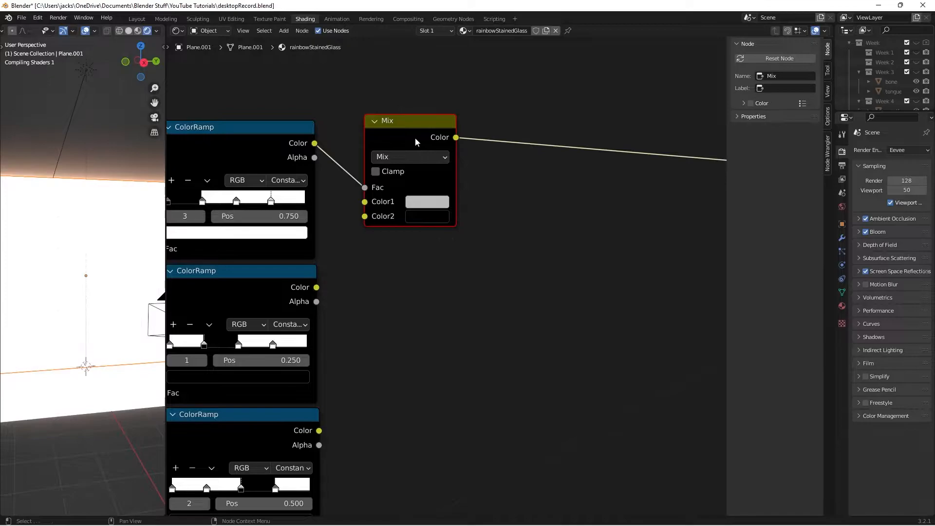
Set the first Mix node's Color1 to hex 00A3BC.
left_click(440, 201)
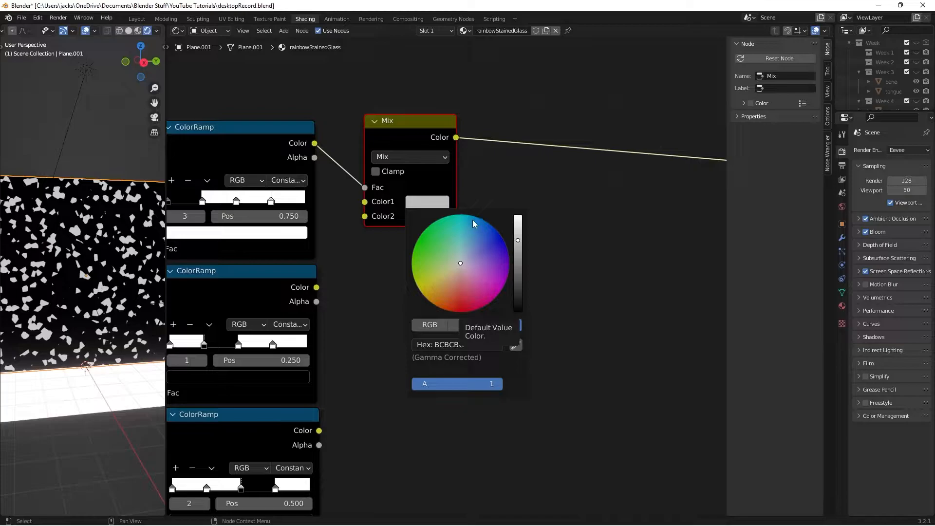
left_click(460, 344)
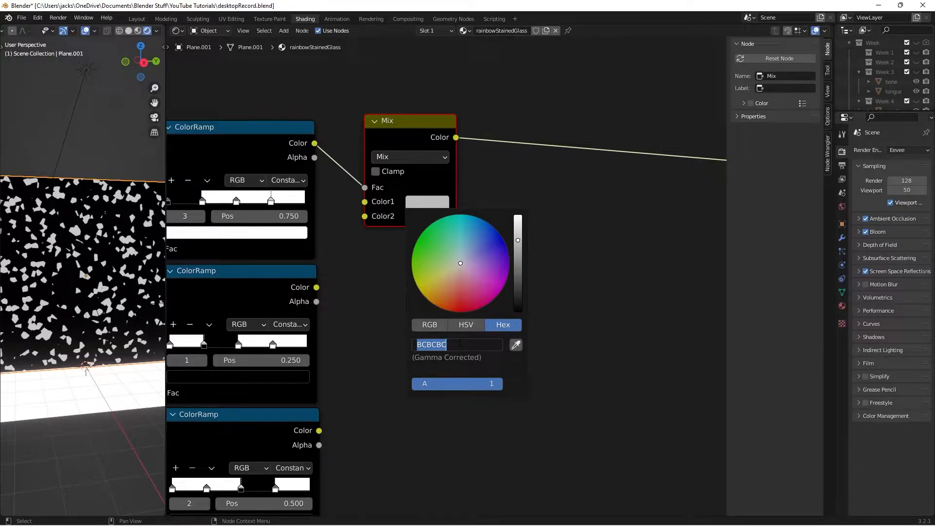
type("00A3BC")
key("Return")
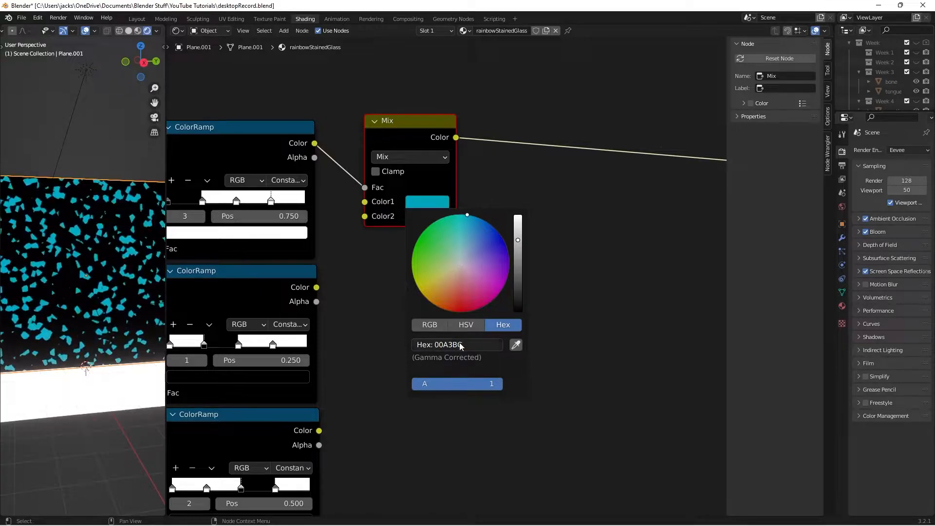
scroll(84, 288, "down", 1)
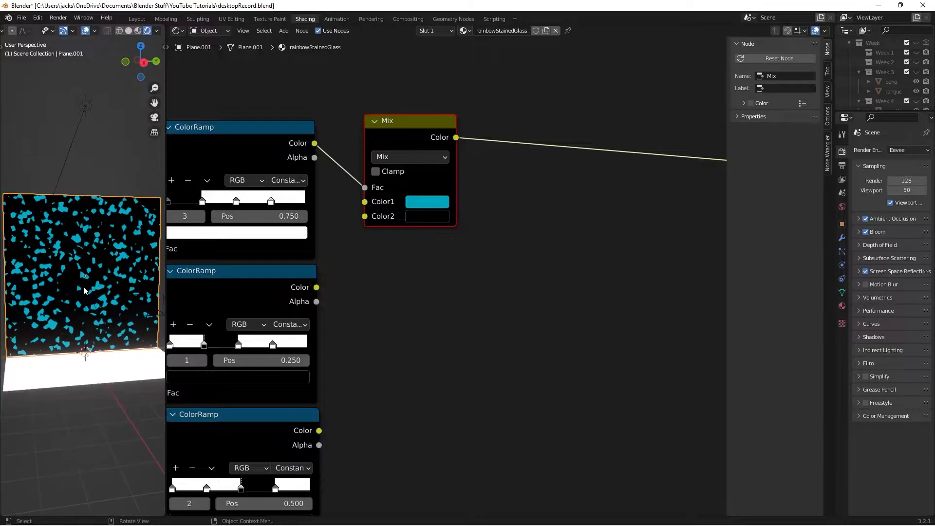
Duplicate the Mix node beside the second ColorRamp and connect that ramp's Color output to the copy's Fac input.
left_click(529, 217)
scroll(534, 226, "down", 3)
middle_click_drag(533, 226, 544, 187)
left_click(423, 134)
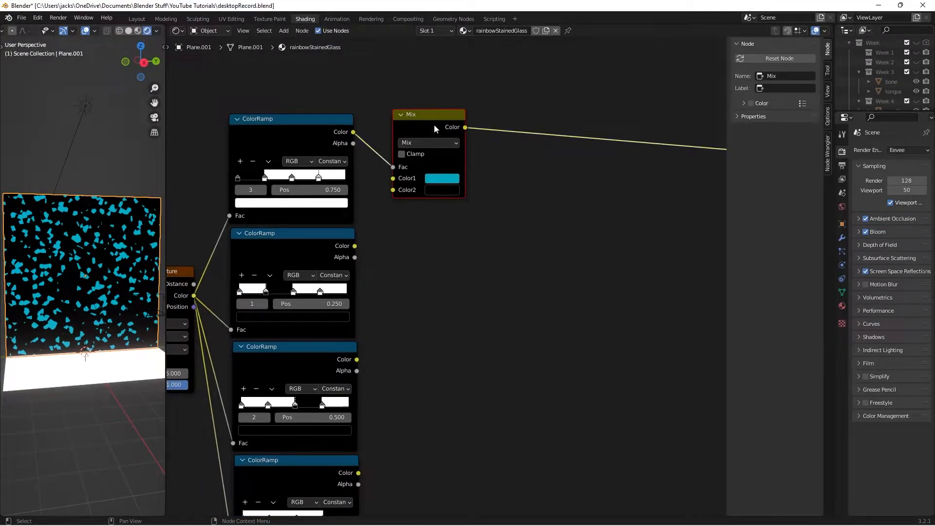
key("shift+d")
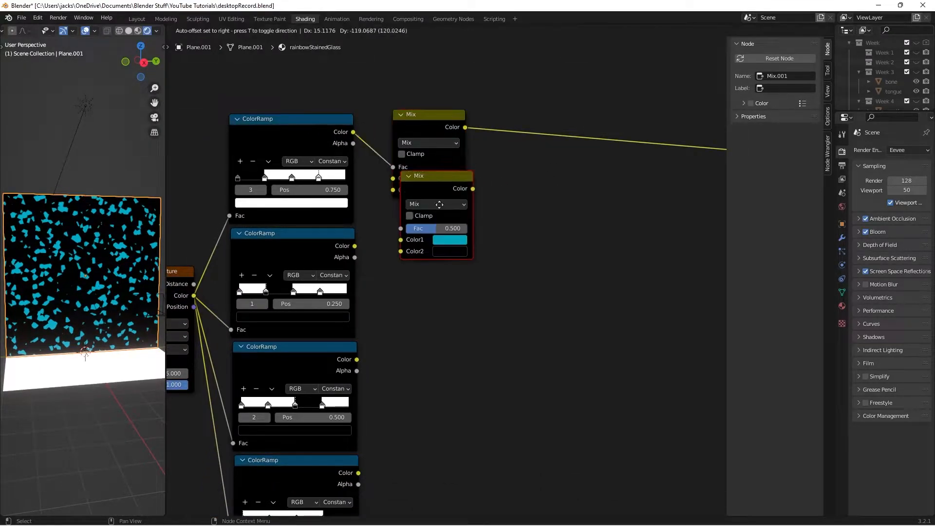
left_click(367, 248)
left_click_drag(355, 248, 396, 287)
Set the second Mix node's Color1 to hex 00BC61 and compare its preview with the first Mix node's.
scroll(516, 267, "up", 1)
scroll(456, 301, "up", 2)
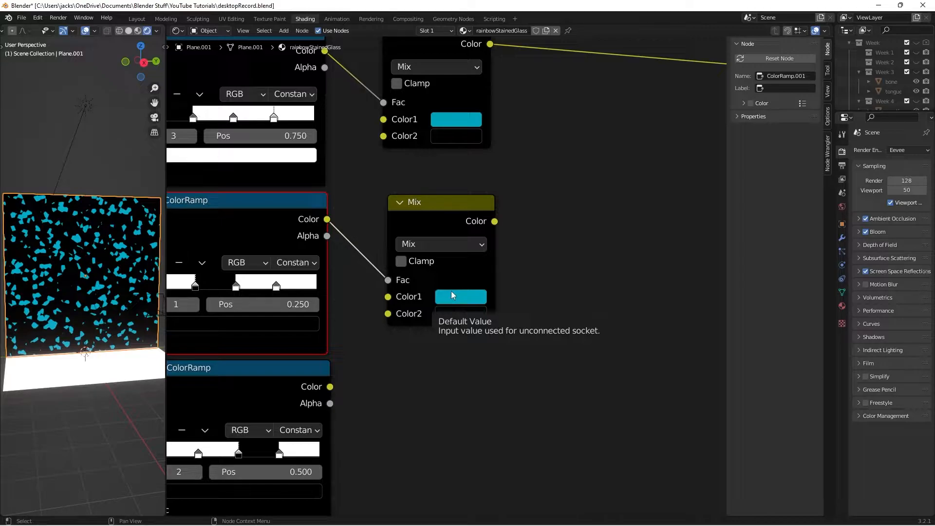
left_click(451, 292)
left_click(496, 229)
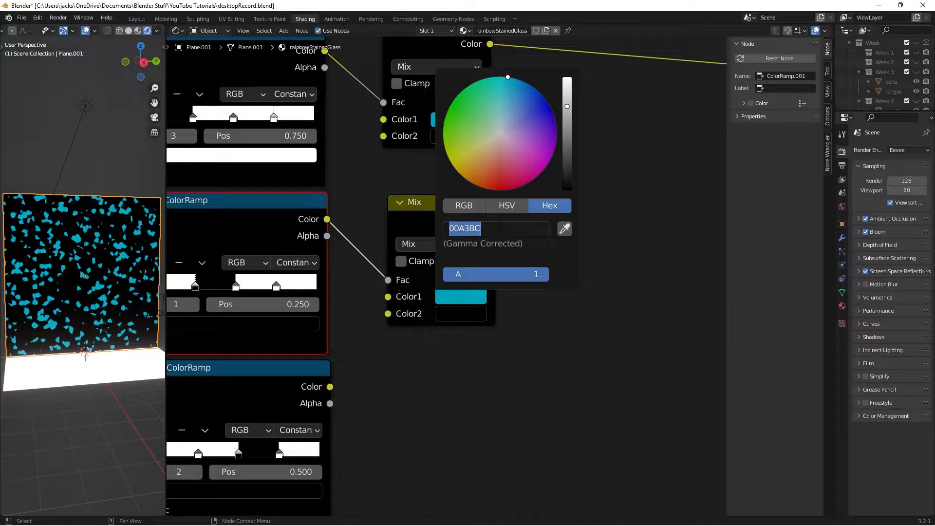
type("00BC61")
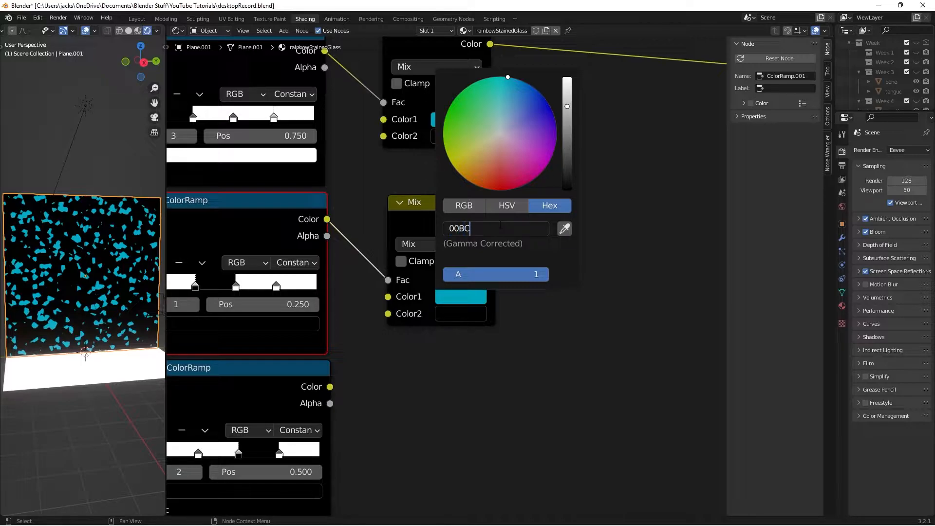
key("Return")
left_click(449, 209)
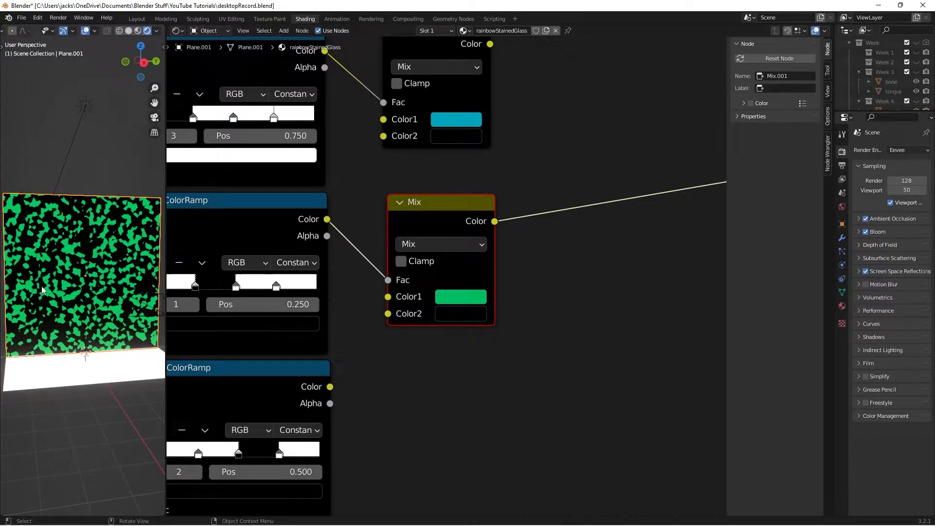
left_click(440, 92, "ctrl+shift")
left_click(434, 205, "ctrl+shift")
Duplicate both Mix nodes below the originals and connect the third and fourth ColorRamps' Color outputs to the copies' Fac inputs.
scroll(462, 291, "down", 3)
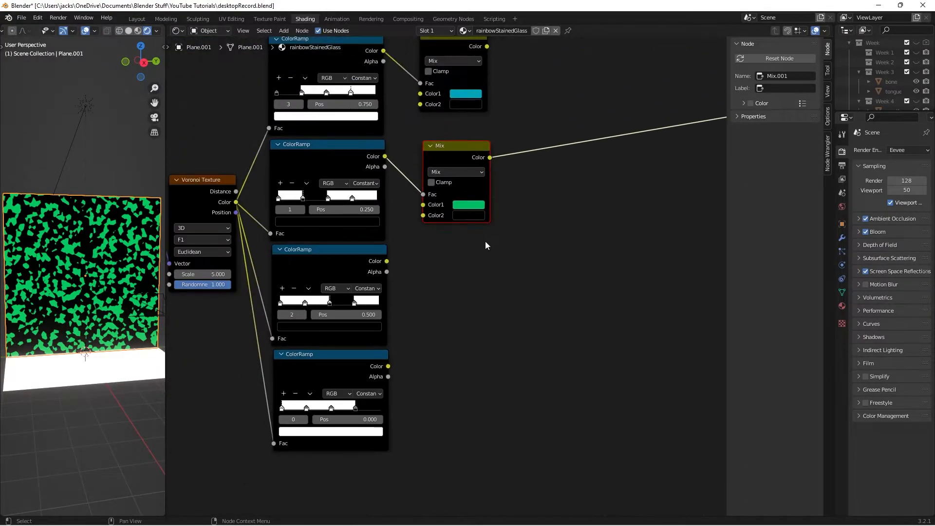
left_click_drag(419, 50, 490, 183)
key("shift+d")
left_click(469, 352)
left_click(520, 331)
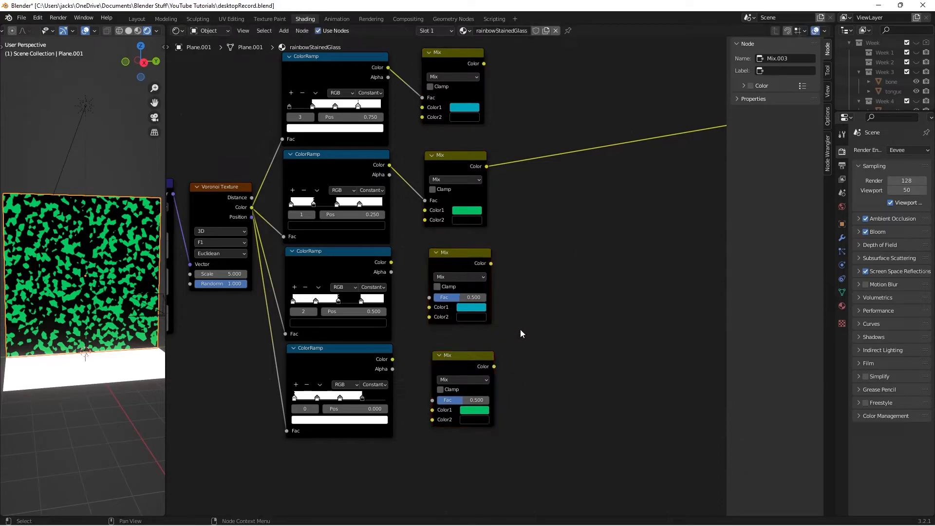
scroll(442, 271, "up", 1)
left_click_drag(387, 261, 428, 299)
left_click_drag(389, 367, 431, 411)
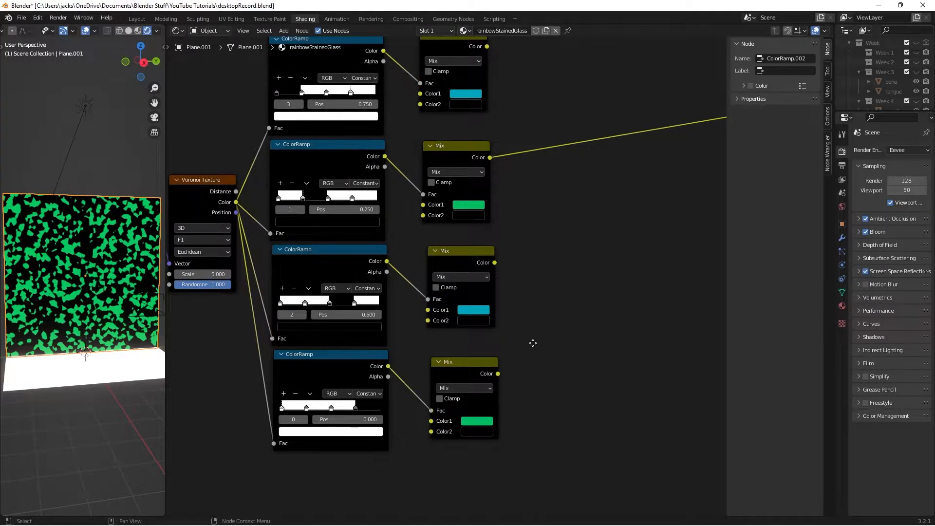
Set the third Mix node's Color1 to hex 2B00BC.
scroll(482, 332, "up", 2)
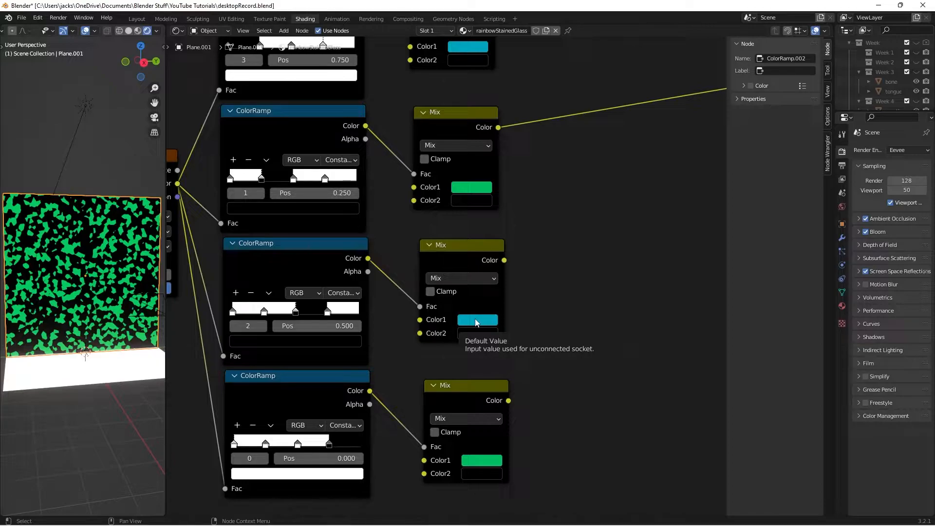
left_click(477, 322)
left_click(504, 266)
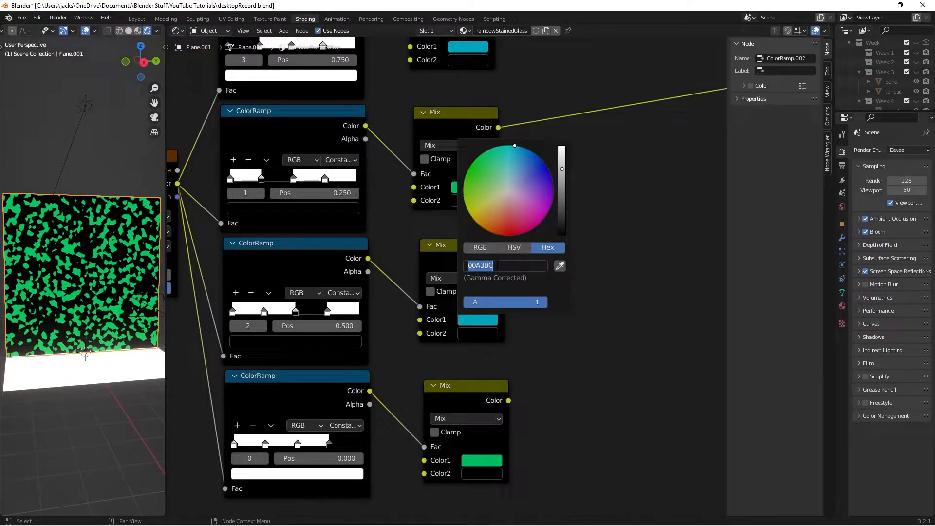
type("2B00BC")
key("Return")
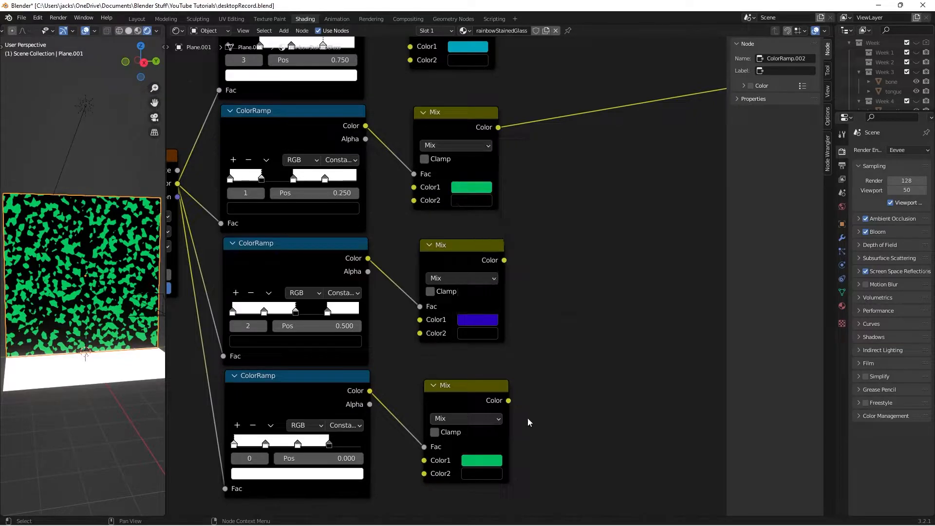
Compare the previews of the second and third Mix nodes, leave the third one previewed, and save the file.
left_click(463, 253, "ctrl+shift")
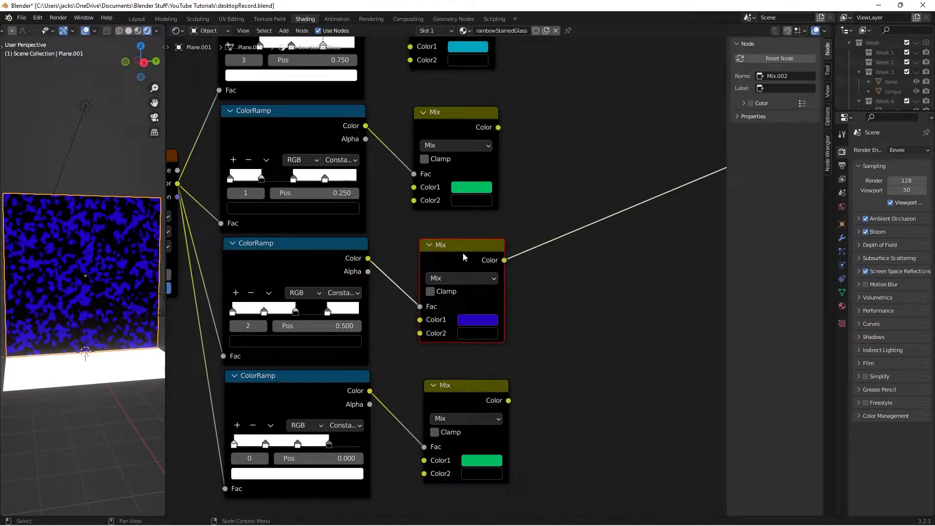
left_click(452, 112, "ctrl+shift")
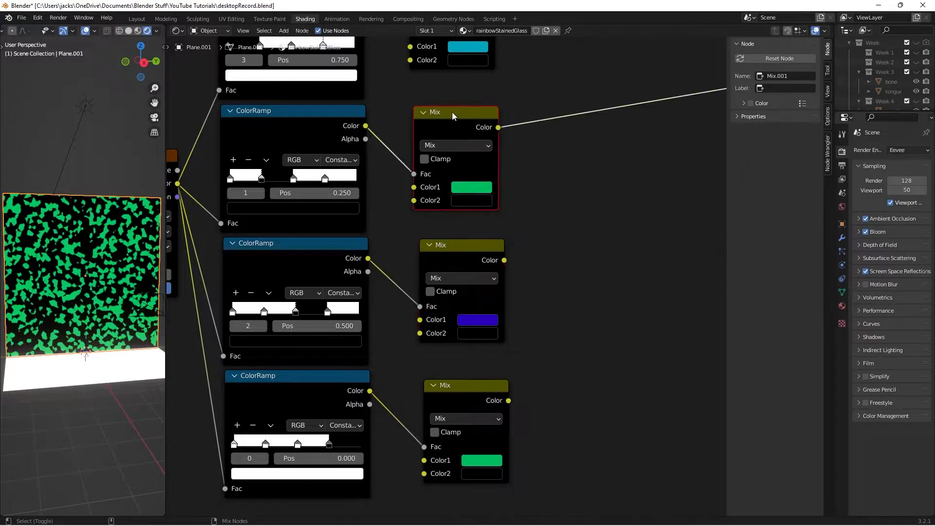
left_click(465, 248, "ctrl+shift")
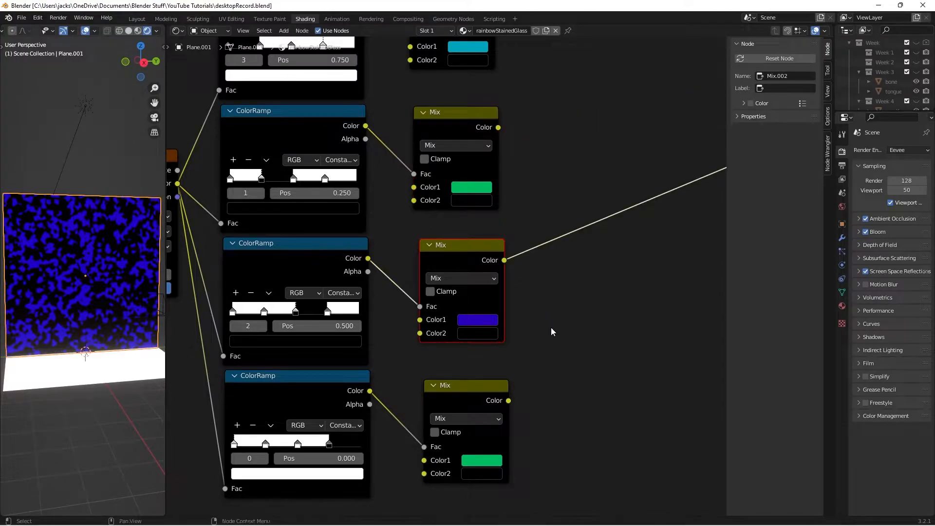
key("ctrl+s")
Preview the fourth Mix node, set its Color1 to hex 7FBC00, and save the file.
middle_click_drag(551, 326, 568, 226)
scroll(497, 287, "down", 1)
left_click(496, 288, "ctrl+shift")
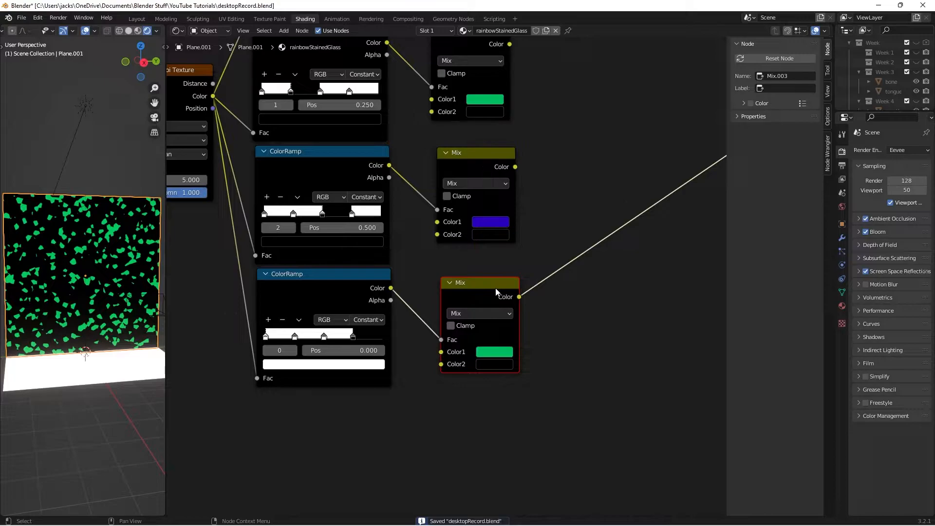
left_click(495, 352)
left_click(497, 302)
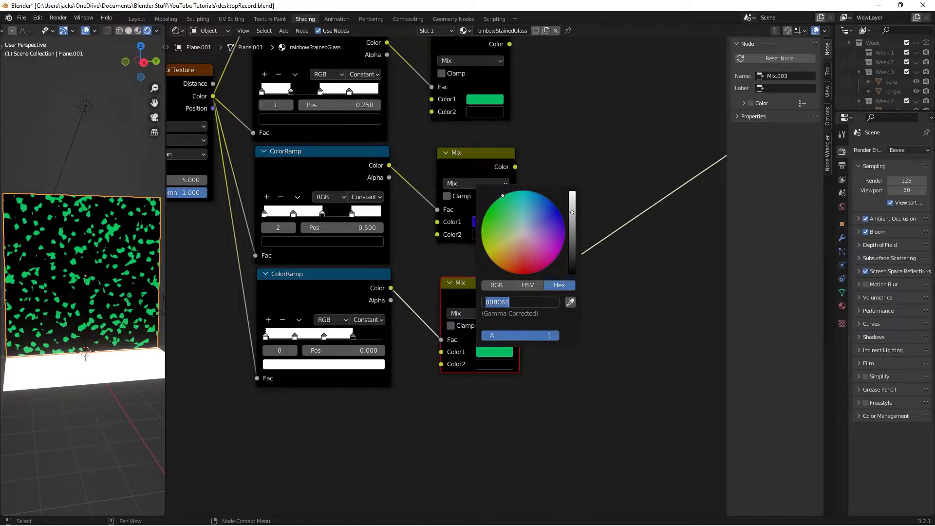
type("7FBC00")
key("Return")
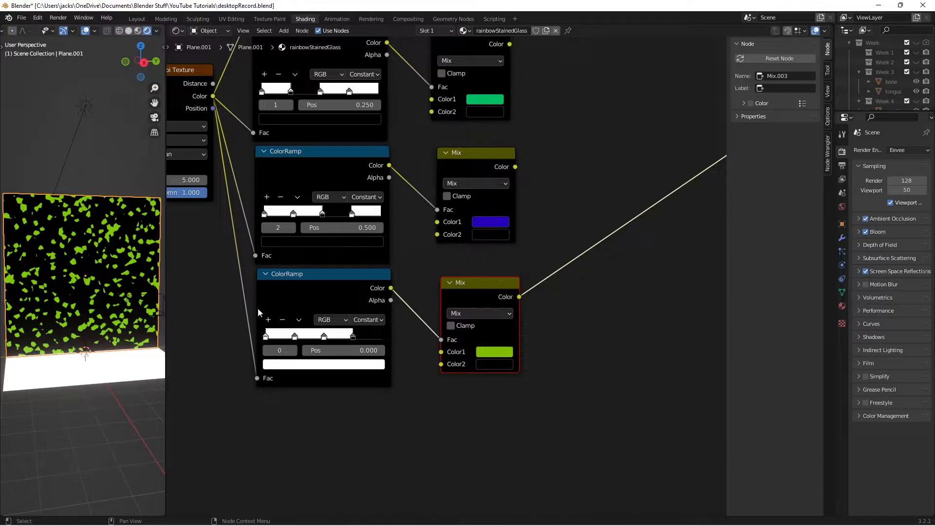
scroll(60, 268, "down", 3)
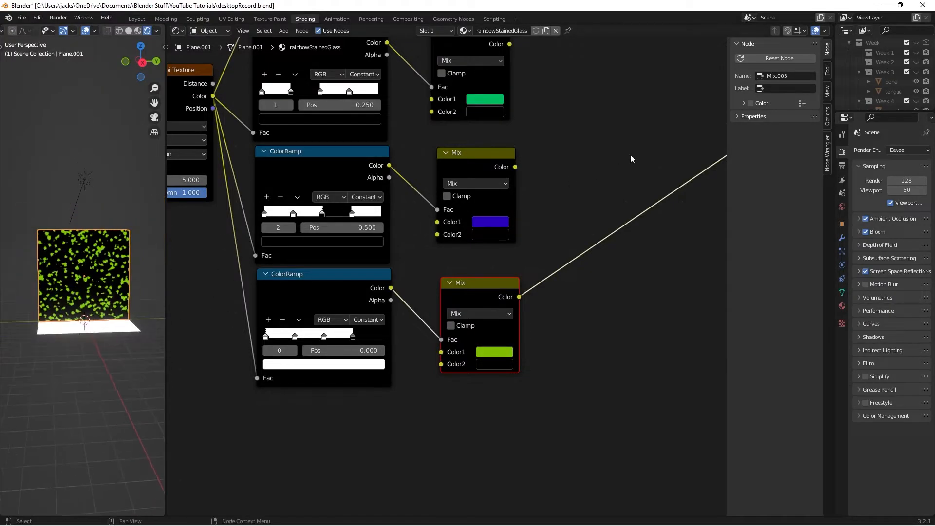
middle_click_drag(630, 158, 595, 232)
scroll(563, 250, "down", 2)
key("ctrl+s")
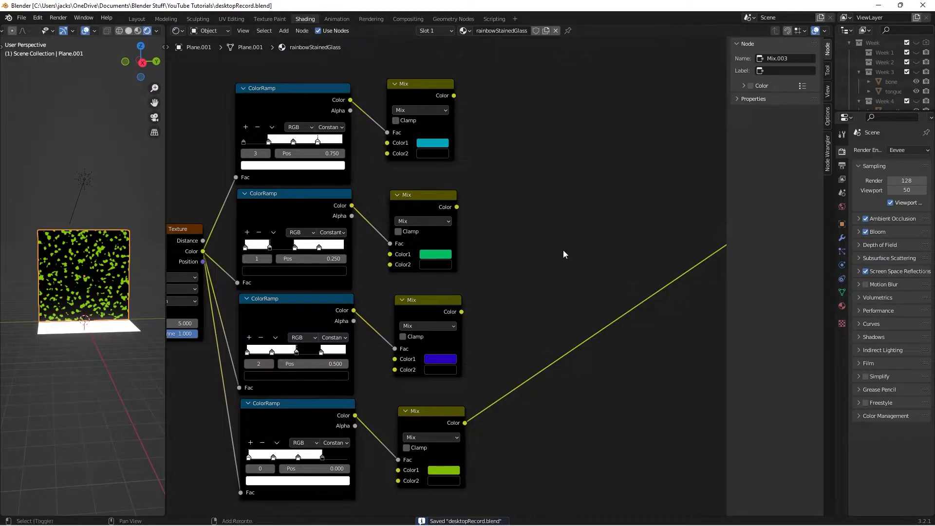
Add a fifth MixRGB node on the output side of the first two Mix nodes and enable its Clamp option.
key("shift+a")
type("mix")
key("Return")
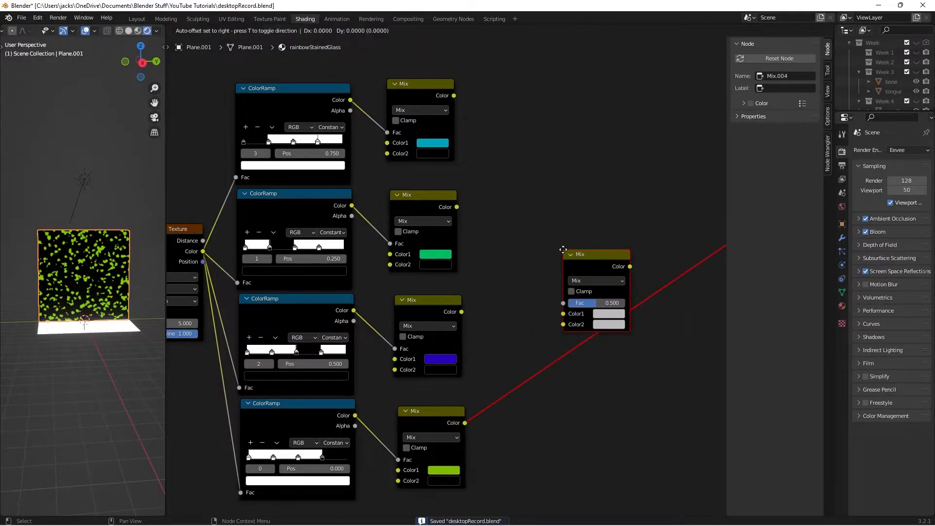
left_click(514, 122)
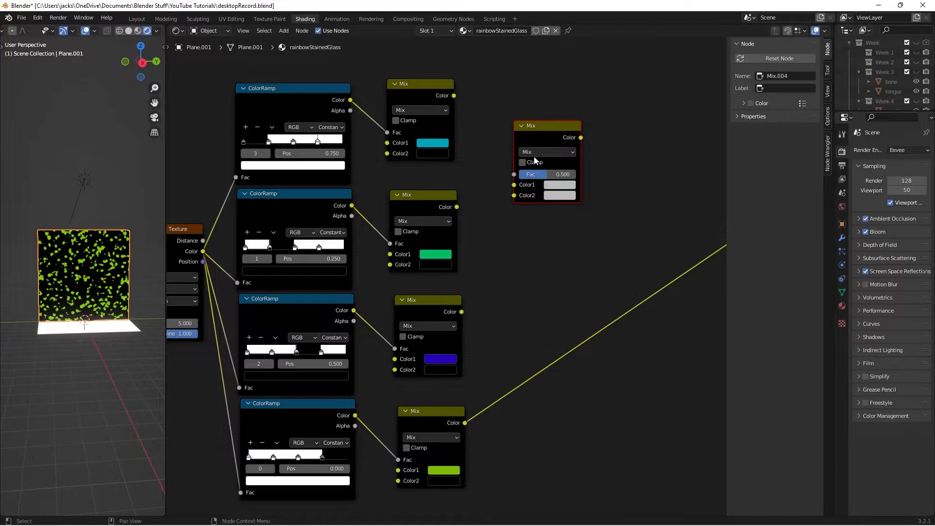
left_click_drag(534, 139, 531, 146)
left_click(531, 117)
left_click(519, 170)
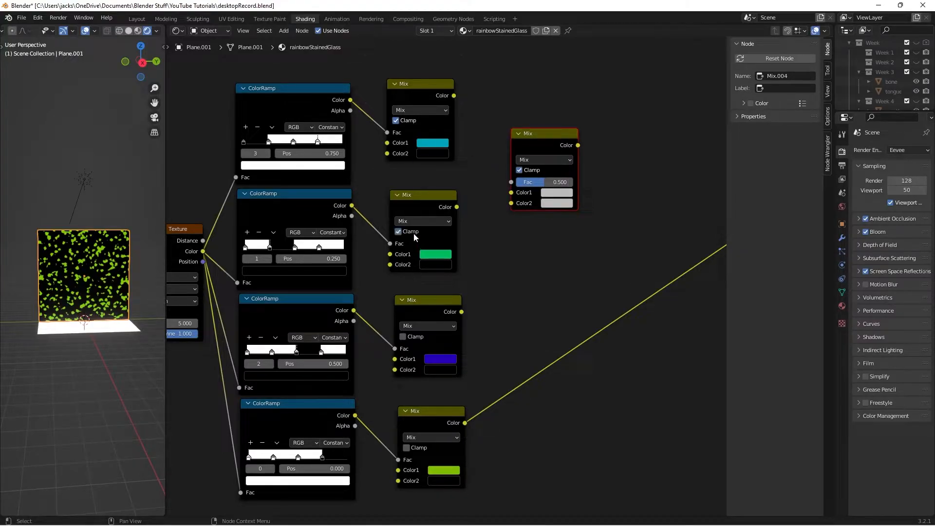
Enable Clamp on the third and fourth Mix nodes and save the file.
left_click(414, 337)
left_click(417, 448)
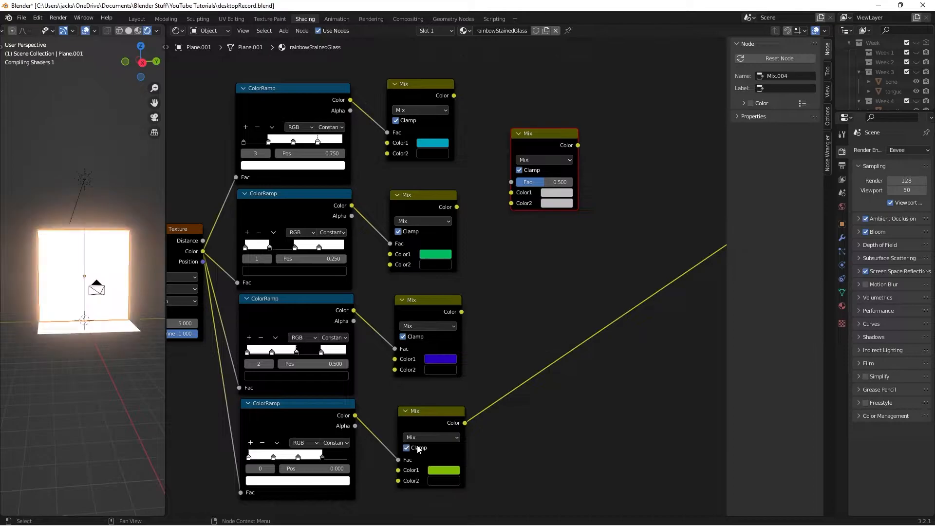
scroll(472, 299, "up", 2)
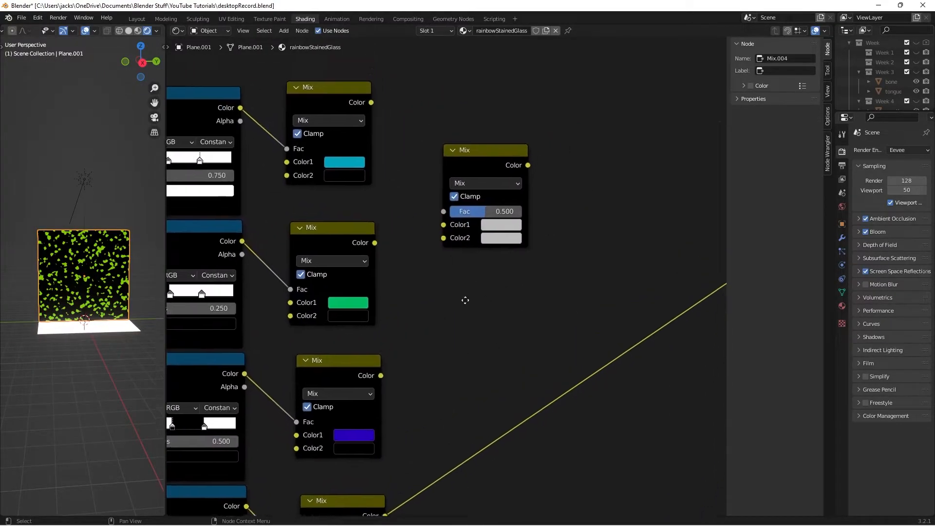
left_click(466, 142)
key("ctrl+s")
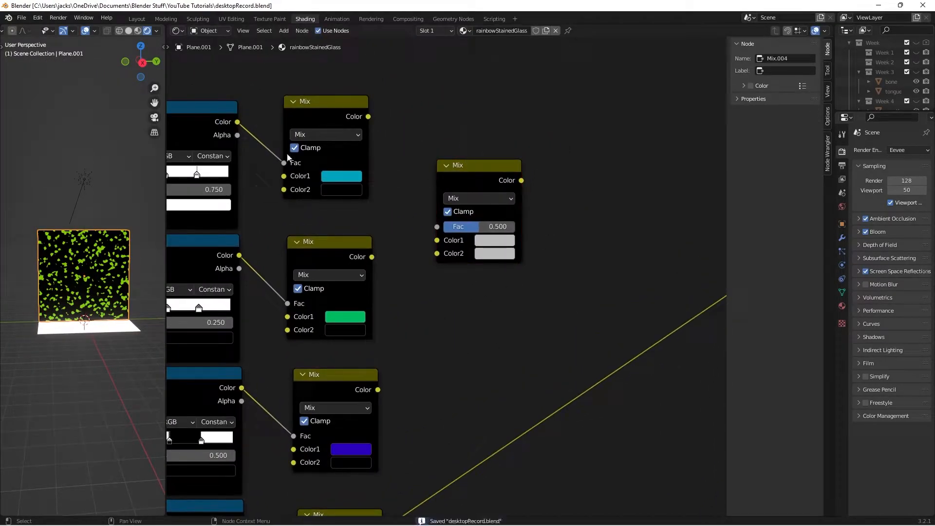
Connect the first and second Mix nodes' colors to Color1 and Color2 of the fifth Mix node and preview it.
left_click_drag(368, 117, 439, 243)
left_click_drag(372, 256, 436, 253)
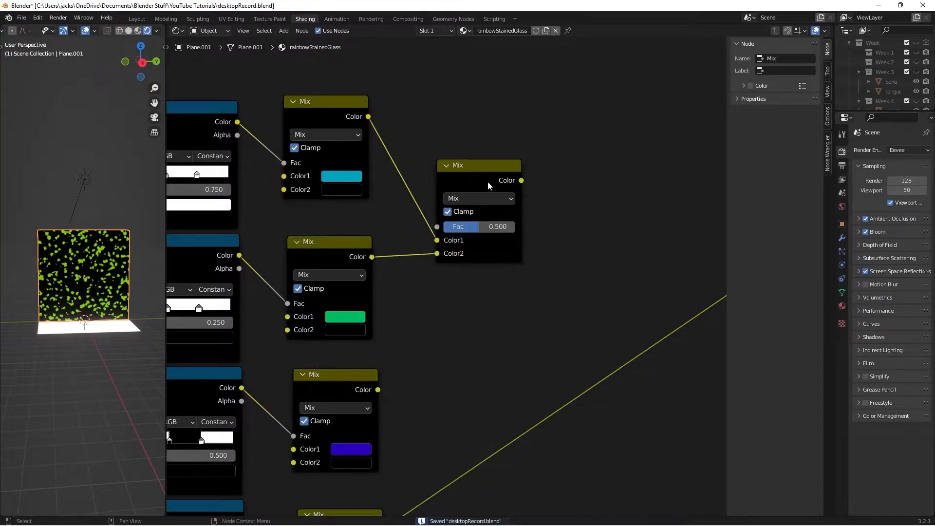
left_click(484, 179, "ctrl+shift")
scroll(153, 273, "up", 4)
scroll(88, 273, "down", 2)
scroll(495, 334, "down", 2)
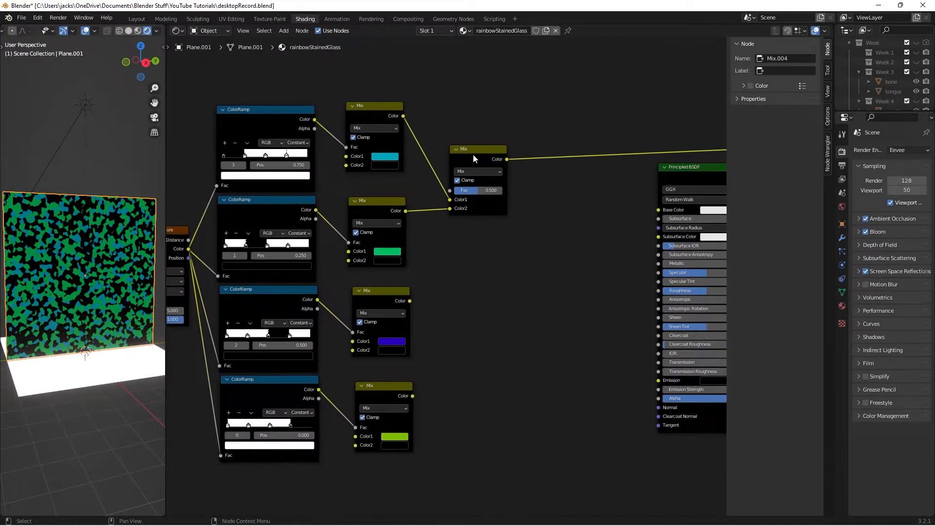
Duplicate the combining Mix node, feed the third and fourth Mix nodes into its Color1 and Color2, and preview it.
key("shift+d")
left_click(490, 346)
left_click(408, 304)
left_click_drag(409, 302, 453, 390)
left_click(474, 339, "ctrl+shift")
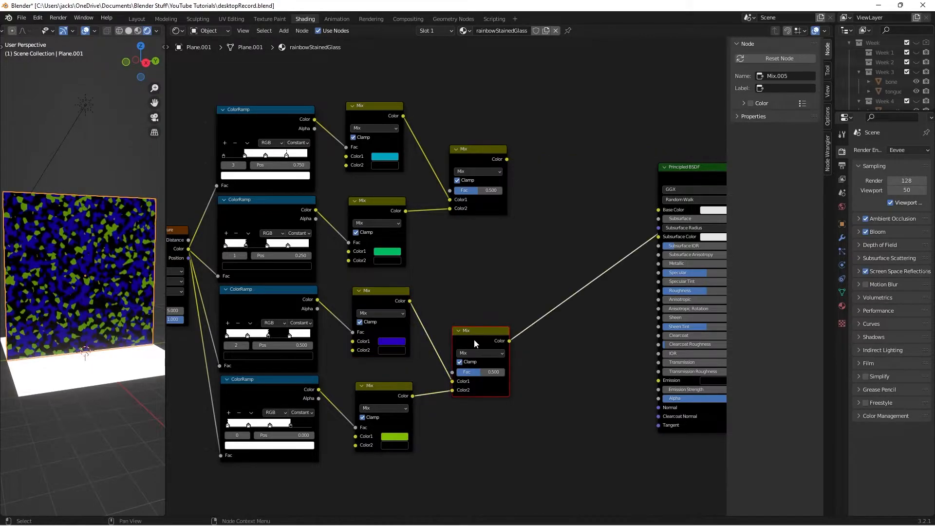
Look over the node tree from the texture coordinates to the combining Mix nodes and save the file.
left_click(483, 295)
scroll(483, 295, "down", 3)
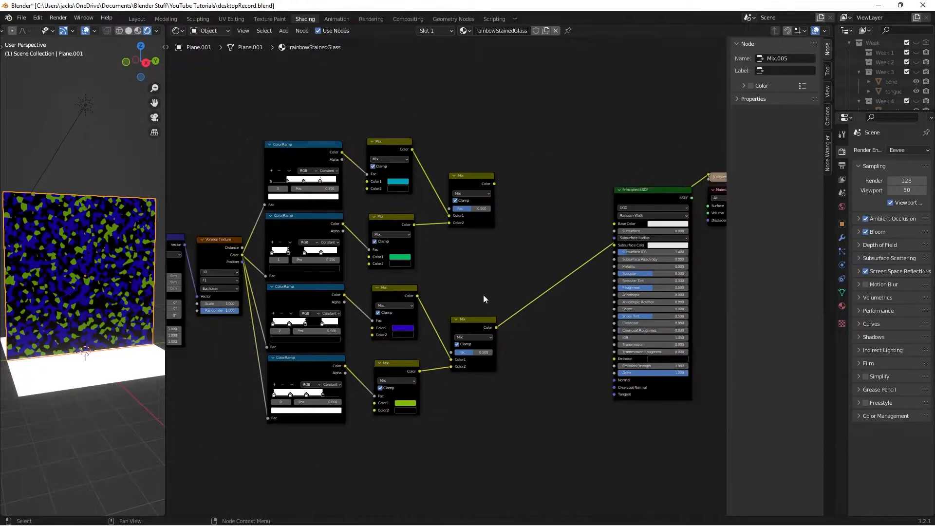
middle_click_drag(483, 295, 549, 255)
scroll(549, 255, "down", 2)
scroll(241, 150, "down", 2)
left_click_drag(198, 125, 412, 315)
middle_click_drag(421, 278, 525, 268)
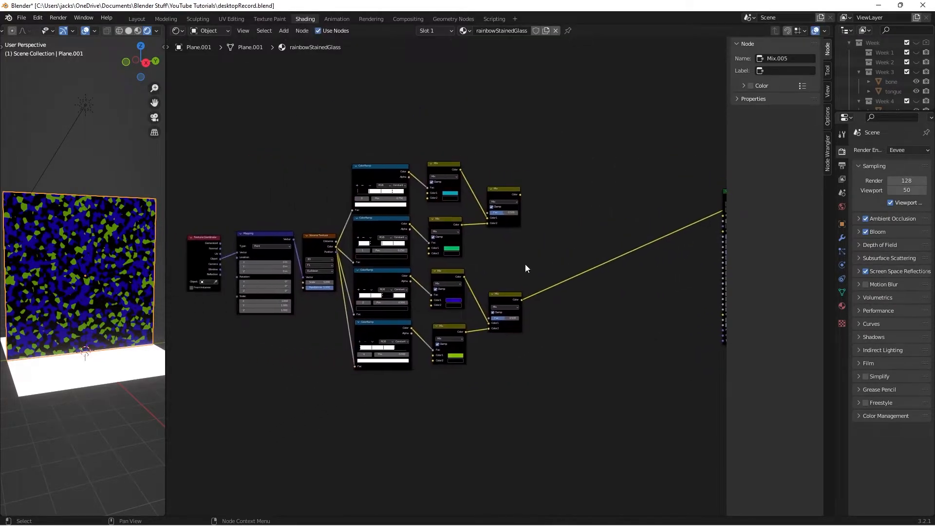
key("ctrl+s")
Duplicate the lower combining Mix node, connect both combined colors to the copy's Color1 and Color2, preview it, and save.
scroll(525, 264, "up", 3)
left_click(414, 364)
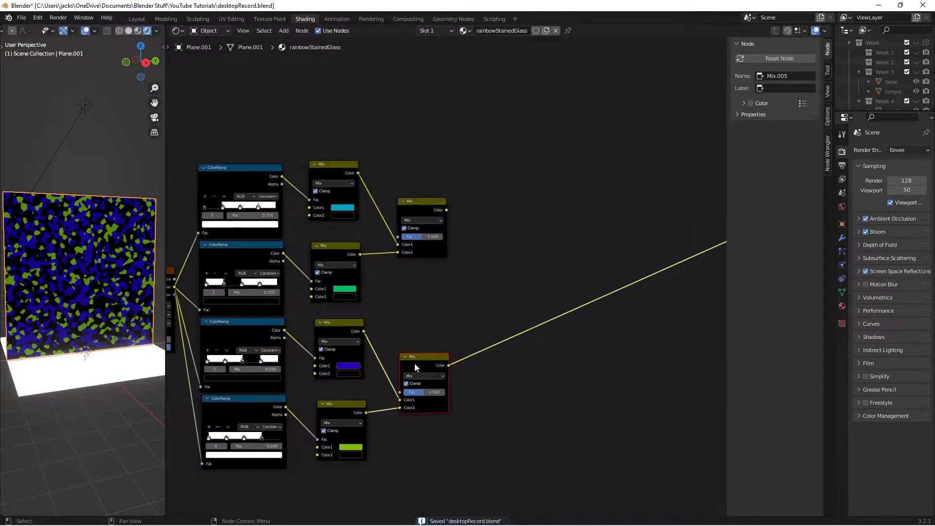
key("shift+d")
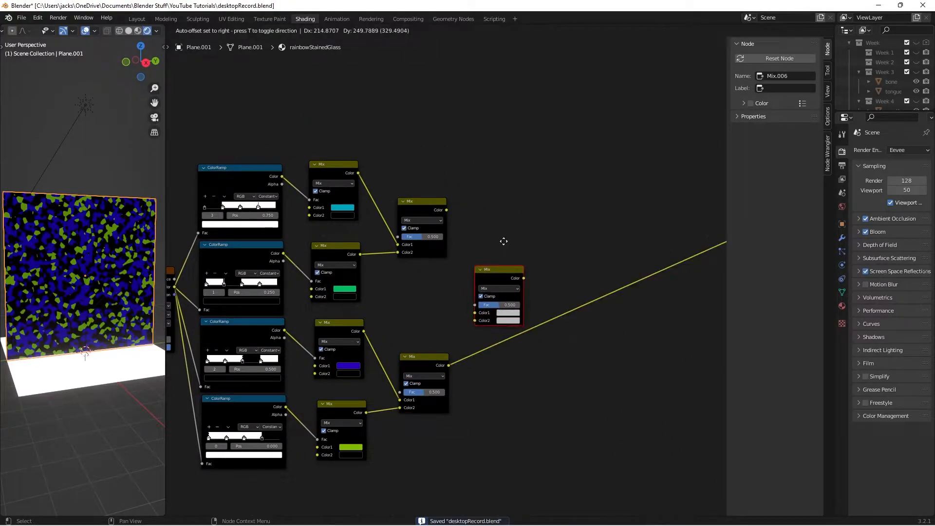
left_click(504, 241)
left_click_drag(447, 211, 475, 312)
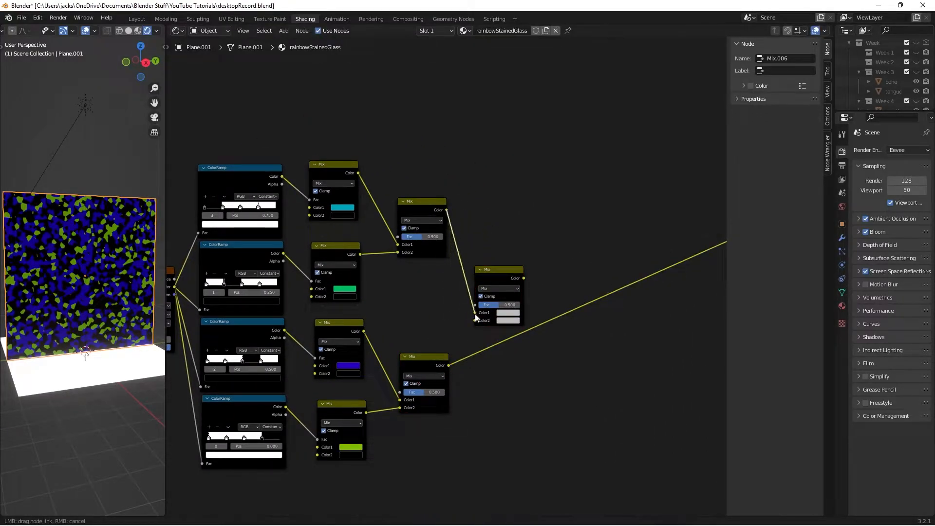
left_click_drag(448, 366, 484, 316)
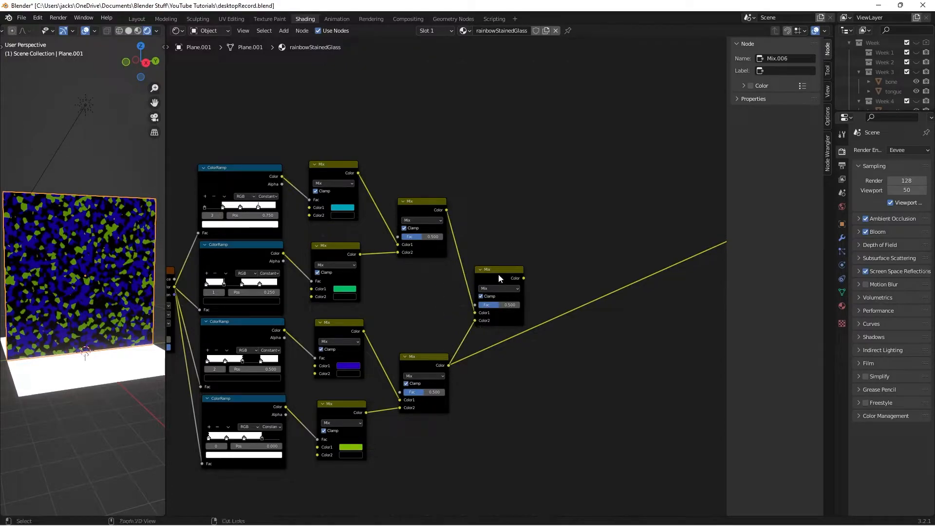
left_click(498, 274, "ctrl+shift")
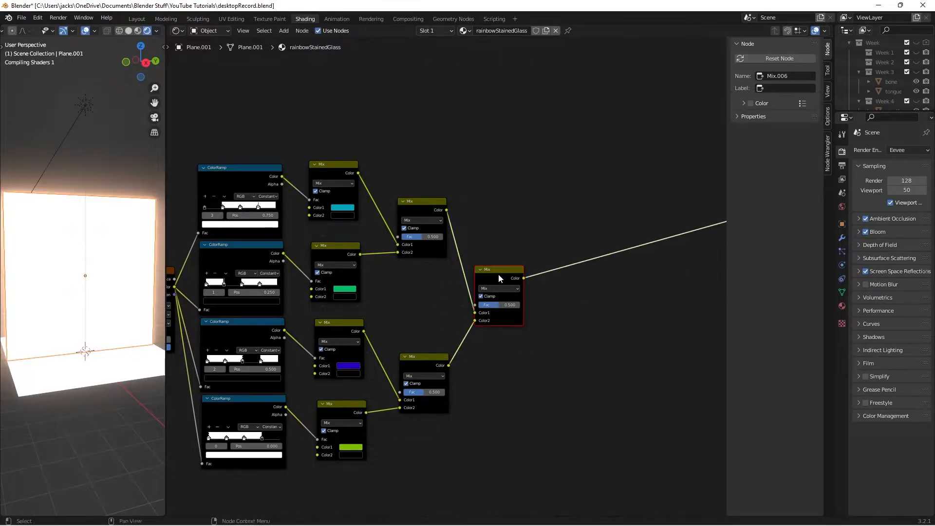
scroll(94, 297, "down", 1)
scroll(94, 297, "up", 5)
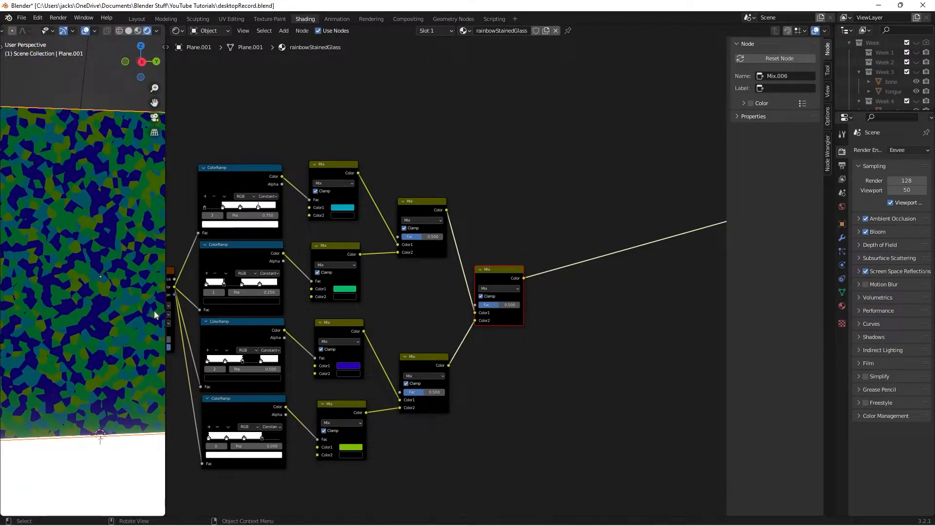
key("ctrl+s")
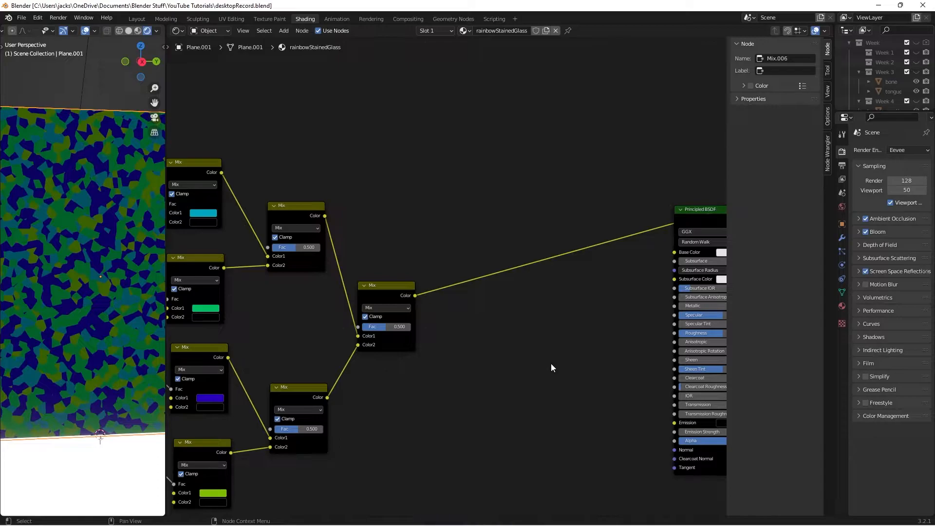
Add a new MixRGB node on the output side of the final combining Mix node.
key("shift+a")
left_click(551, 363)
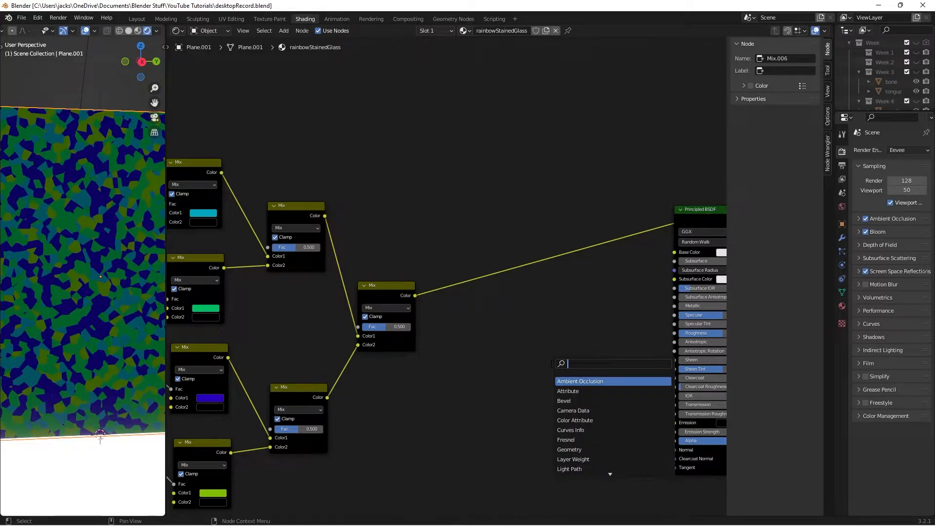
type("mix")
key("Return")
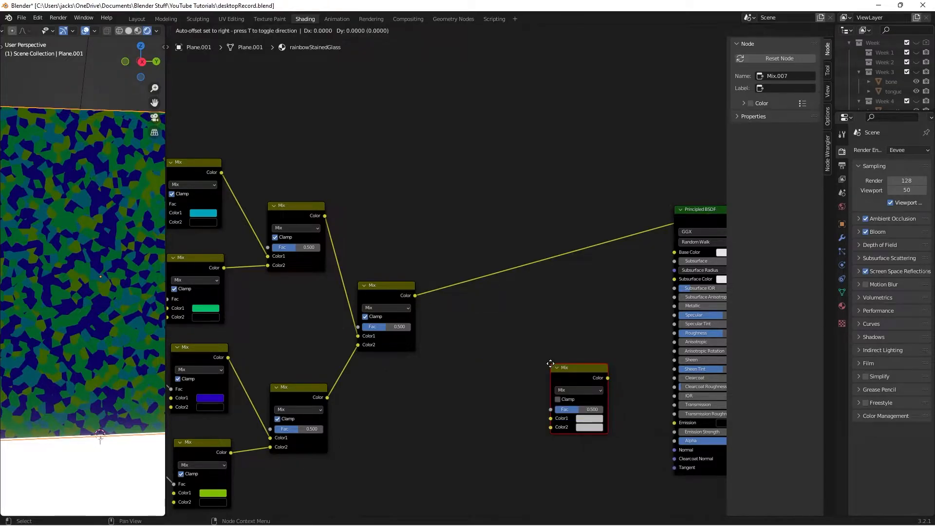
left_click(445, 312)
Set the new Mix node's Color1 to black and connect the combined color to its Color2.
middle_click_drag(85, 253, 103, 257)
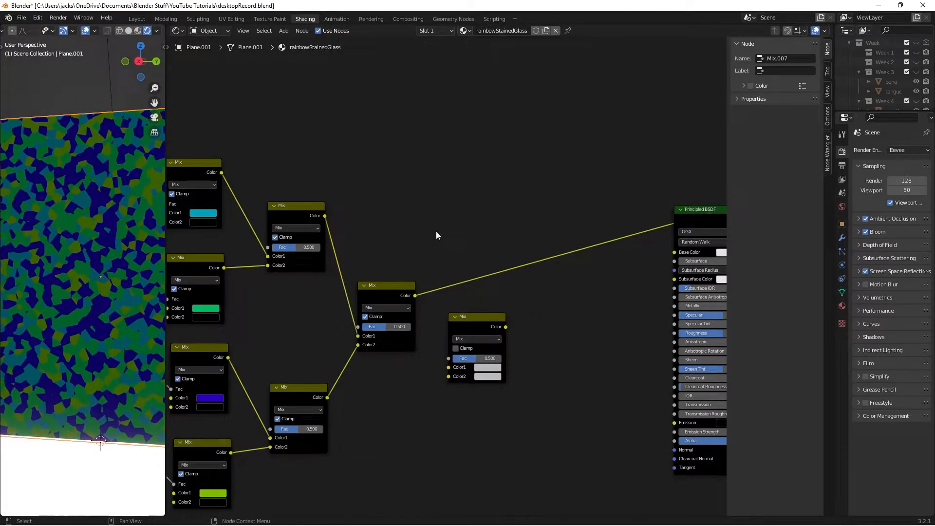
scroll(101, 258, "up", 5)
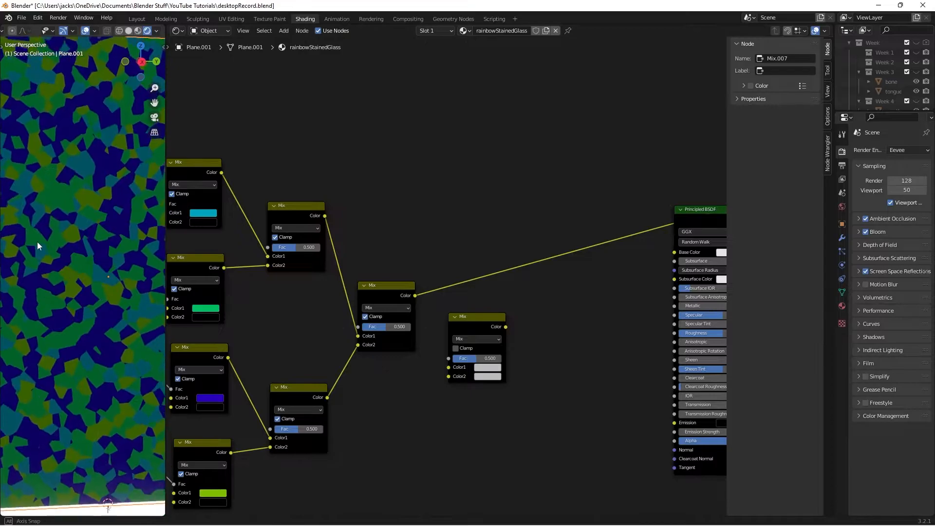
scroll(384, 261, "down", 3)
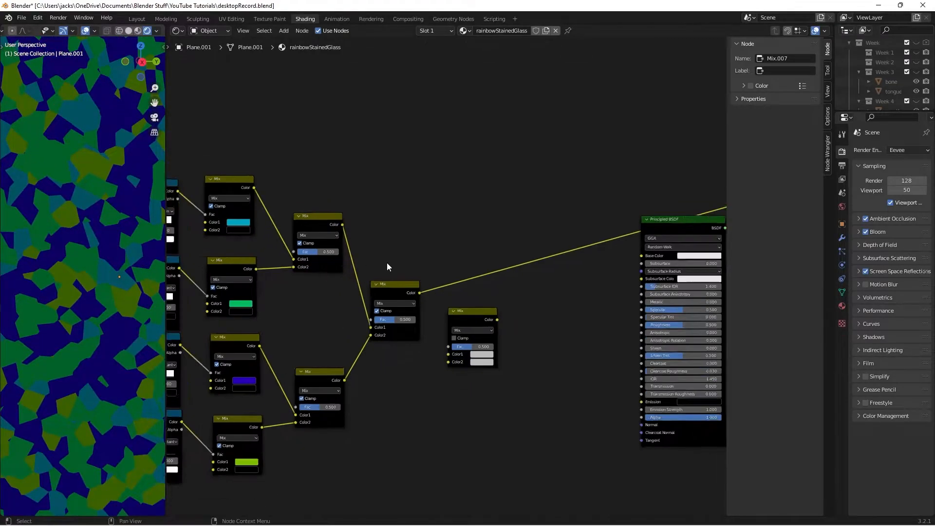
scroll(464, 291, "up", 2)
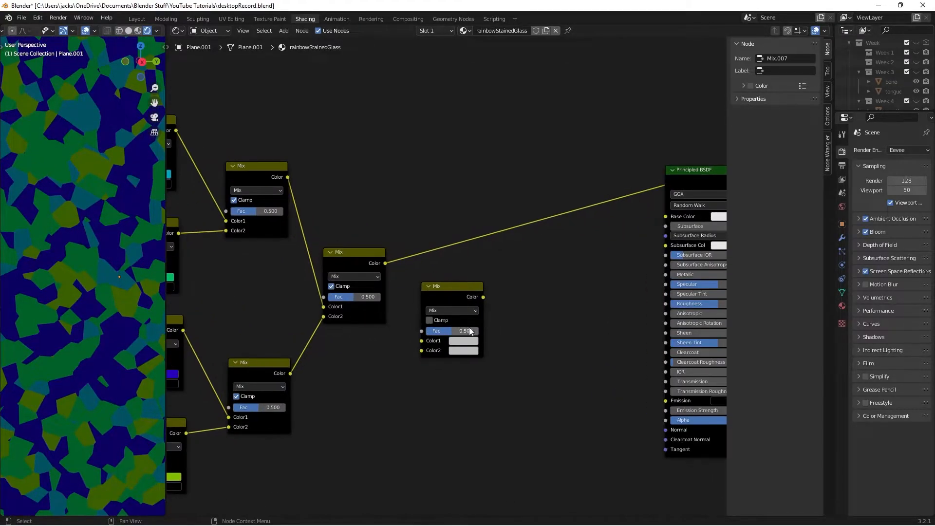
left_click(474, 343)
left_click_drag(525, 267, 469, 274)
left_click_drag(385, 263, 436, 330)
left_click_drag(459, 274, 475, 254)
Add a second Voronoi Texture node above the ColorRamp nodes.
scroll(475, 254, "down", 4)
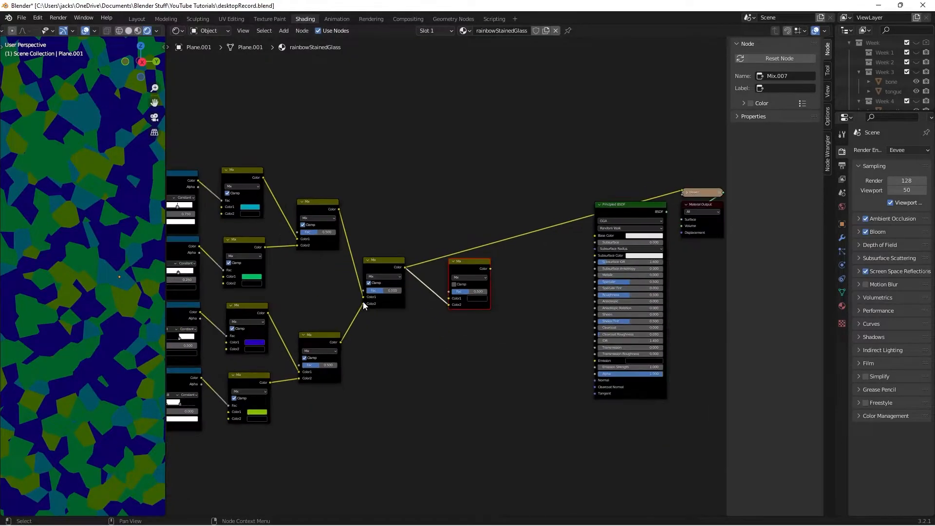
scroll(370, 300, "up", 2)
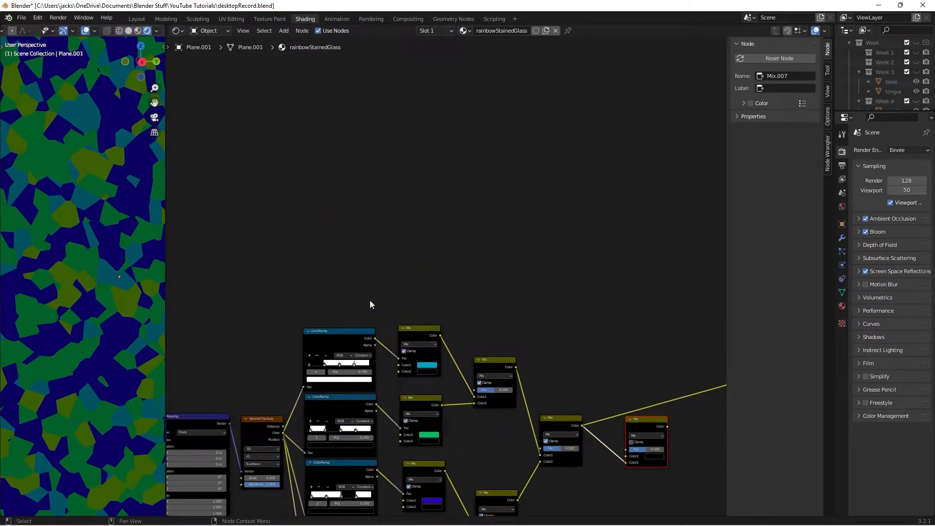
key("shift+a")
left_click(369, 300)
type("voronoi")
key("Return")
left_click(285, 247)
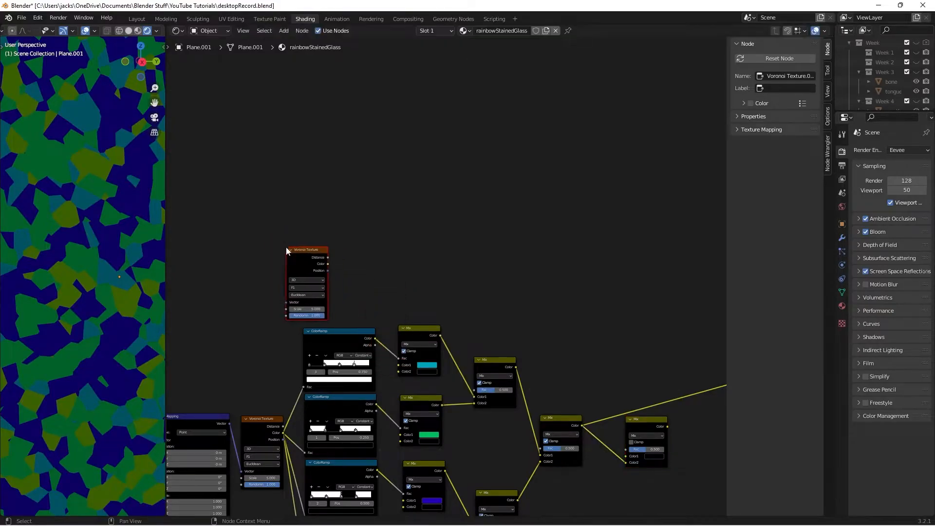
Connect the Mapping node's Vector output to the new Voronoi Texture and preview that texture.
scroll(291, 269, "up", 2)
left_click_drag(210, 409, 286, 242)
mouse_move(311, 185)
left_mouse_down()
mouse_move(324, 163)
mouse_move(320, 185)
mouse_move(307, 191)
mouse_move(317, 179)
left_mouse_up()
left_click(317, 175, "ctrl+shift")
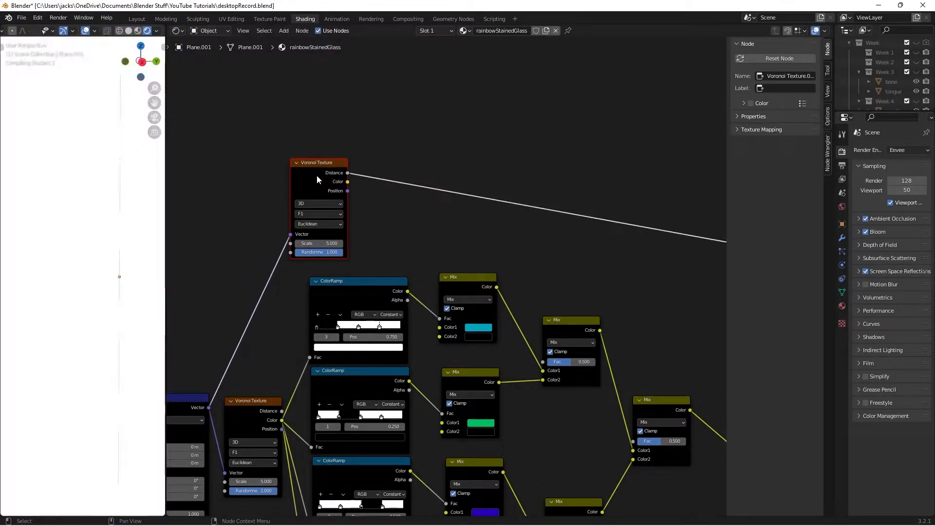
Set the new Voronoi Texture's feature output to Distance to Edge.
scroll(104, 190, "down", 4)
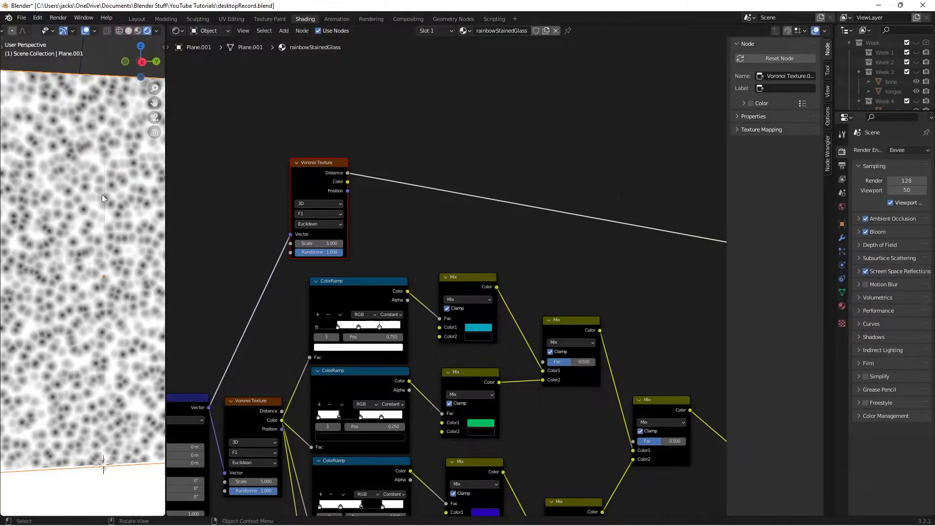
middle_click_drag(90, 226, 134, 246)
scroll(132, 243, "down", 4)
middle_click_drag(78, 268, 100, 272)
scroll(101, 272, "up", 2)
scroll(390, 234, "up", 2)
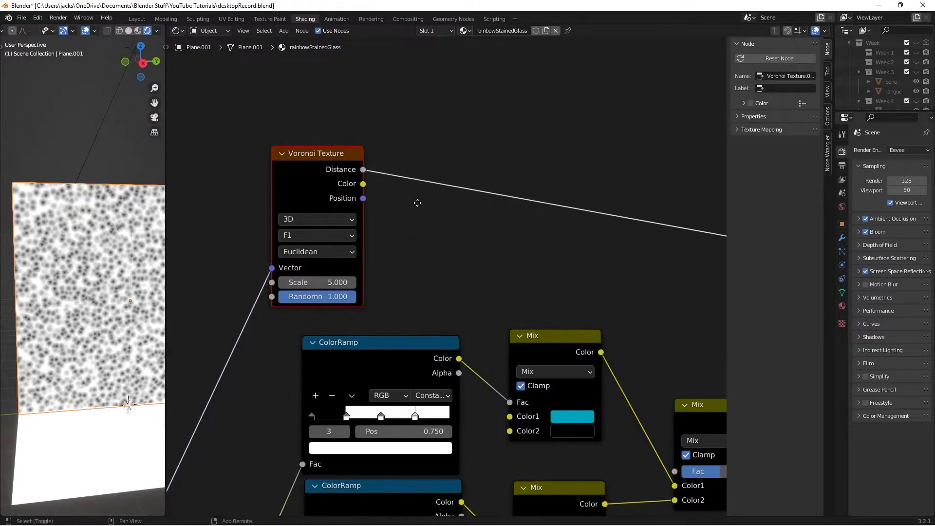
left_click(328, 253)
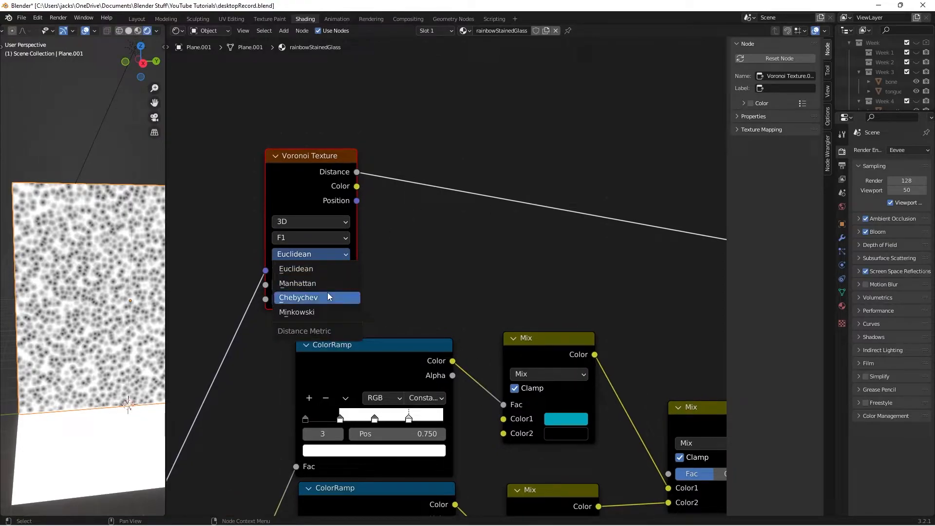
left_click(318, 238)
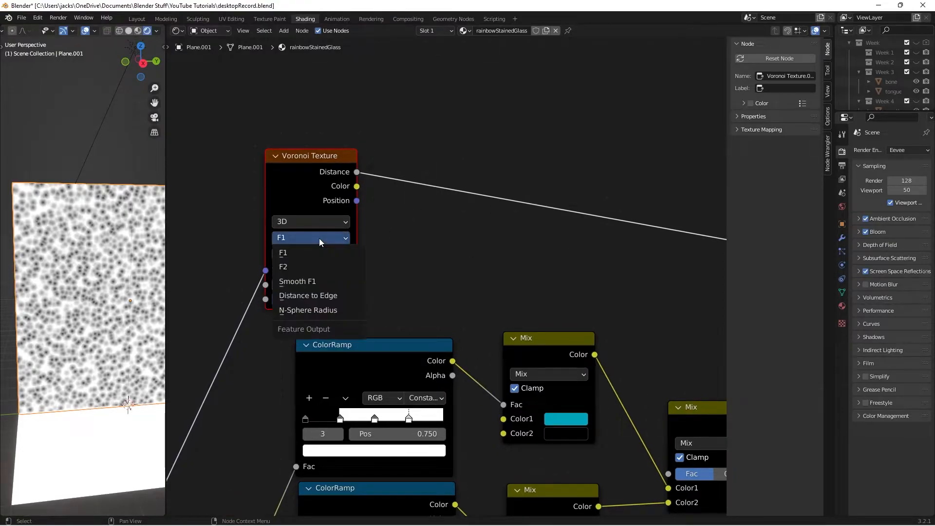
left_click(309, 294)
middle_click_drag(117, 265, 86, 270, "shift")
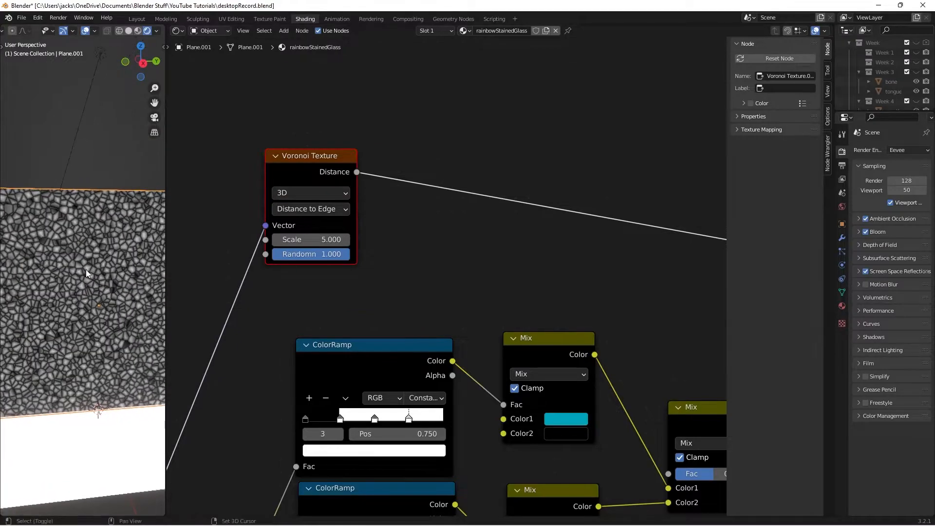
Add a ColorRamp node on the link coming from the new Voronoi Texture's Distance output.
scroll(88, 268, "up", 1)
scroll(90, 266, "down", 3)
key("shift+a")
left_click(518, 223)
type("col")
key("Return")
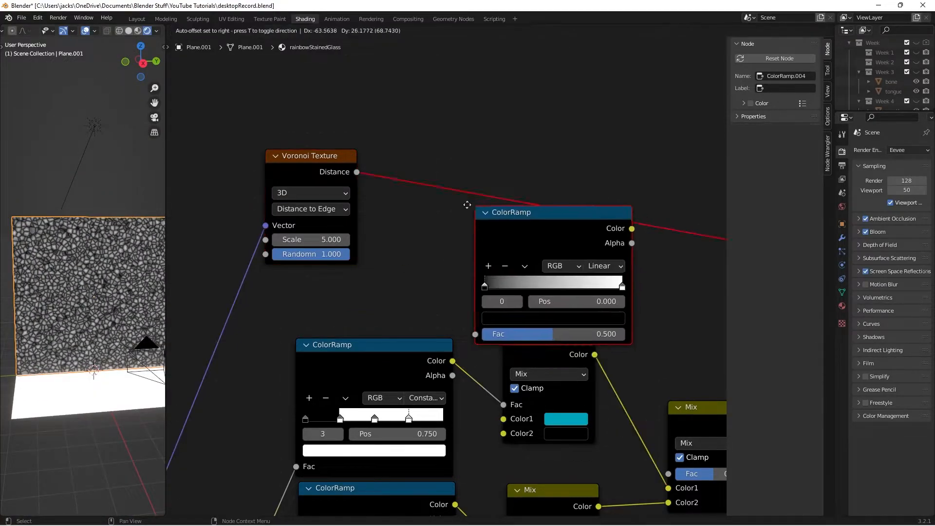
left_click(512, 210)
Set the new ColorRamp's white stop to position 0.025 and examine the cell borders on the plane up close.
left_click(537, 227)
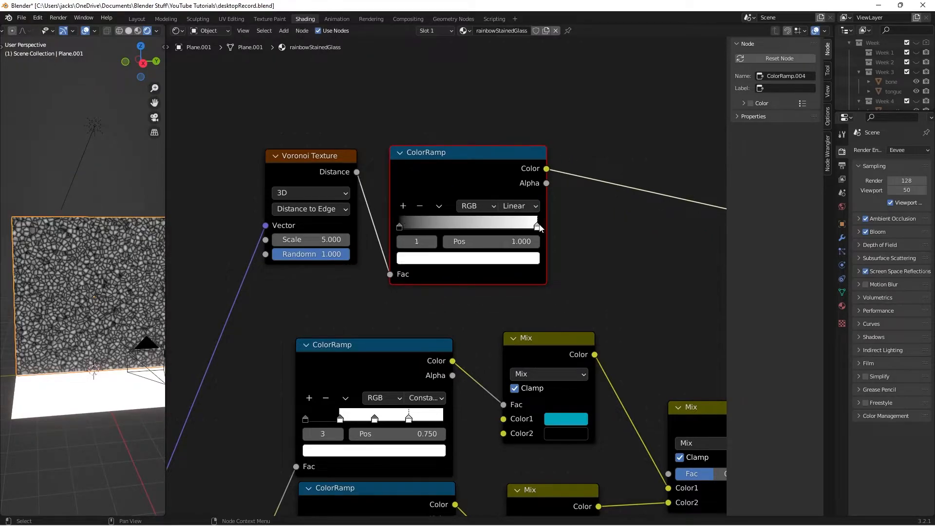
left_click(529, 241)
type(".025")
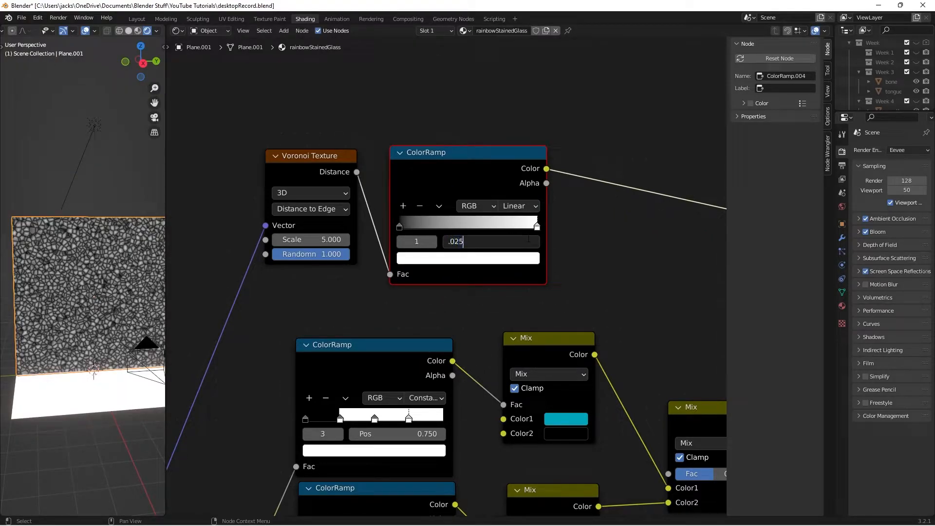
key("Return")
key("KP_Decimal")
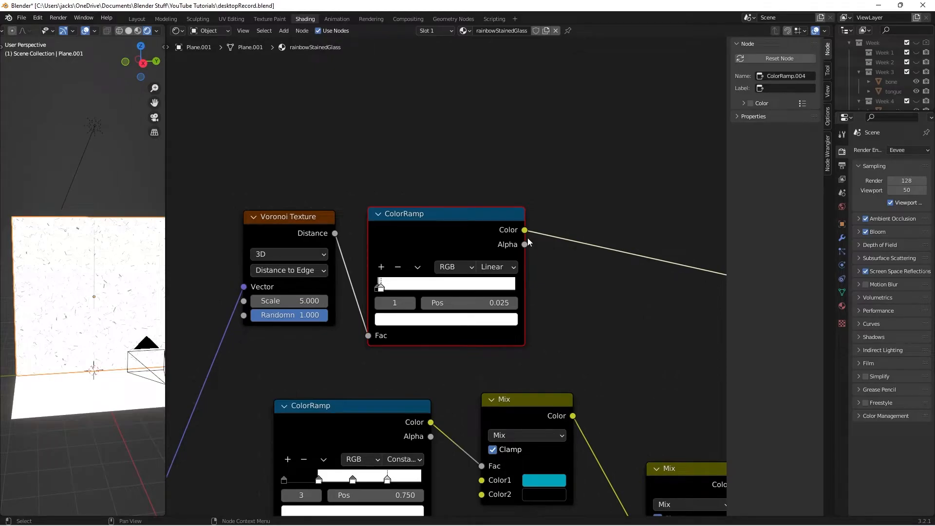
scroll(129, 286, "up", 10)
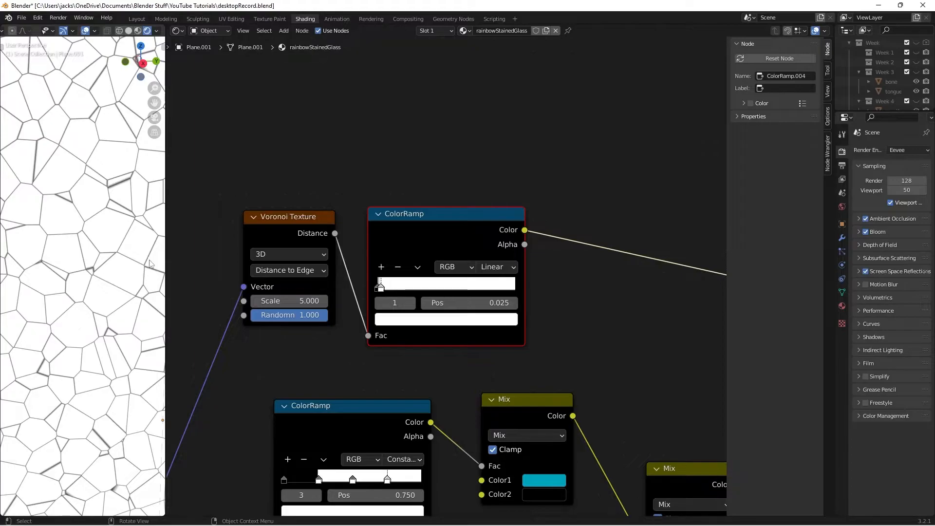
Set the new ColorRamp's interpolation to Constant and examine the sharpened cell borders on the plane.
scroll(102, 236, "up", 5)
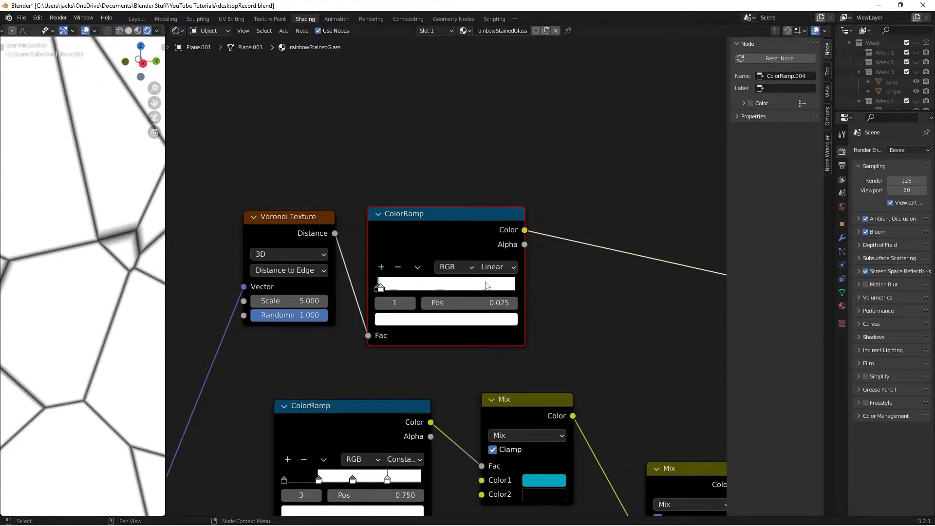
left_click(498, 268)
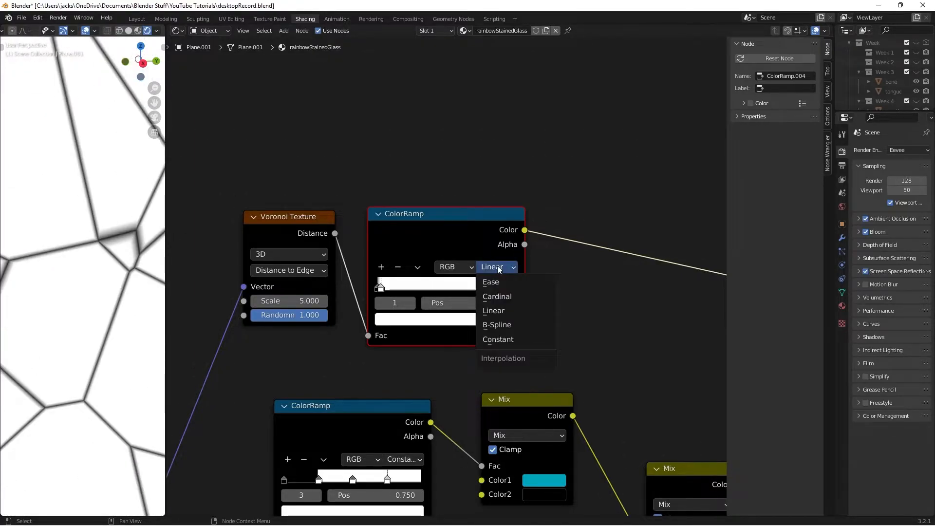
left_click(506, 343)
scroll(73, 273, "down", 5)
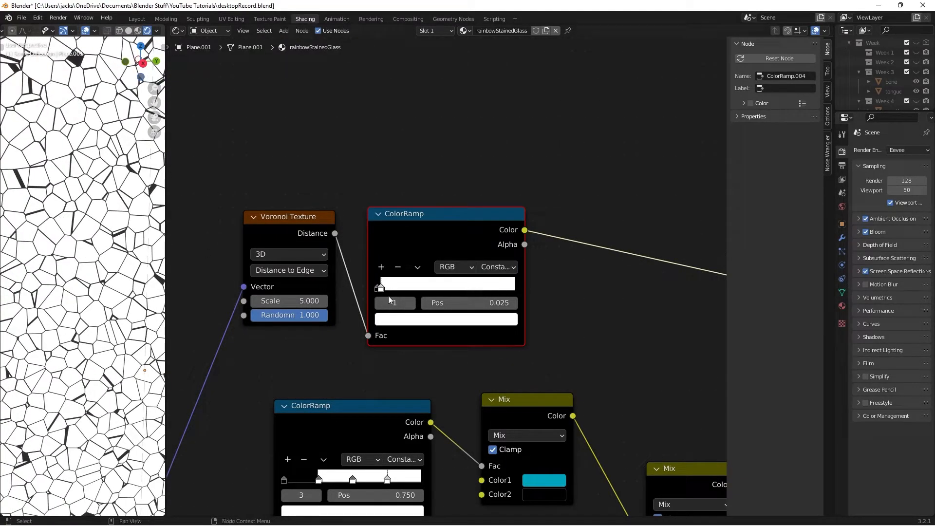
middle_click_drag(144, 253, 75, 224)
scroll(76, 225, "up", 5)
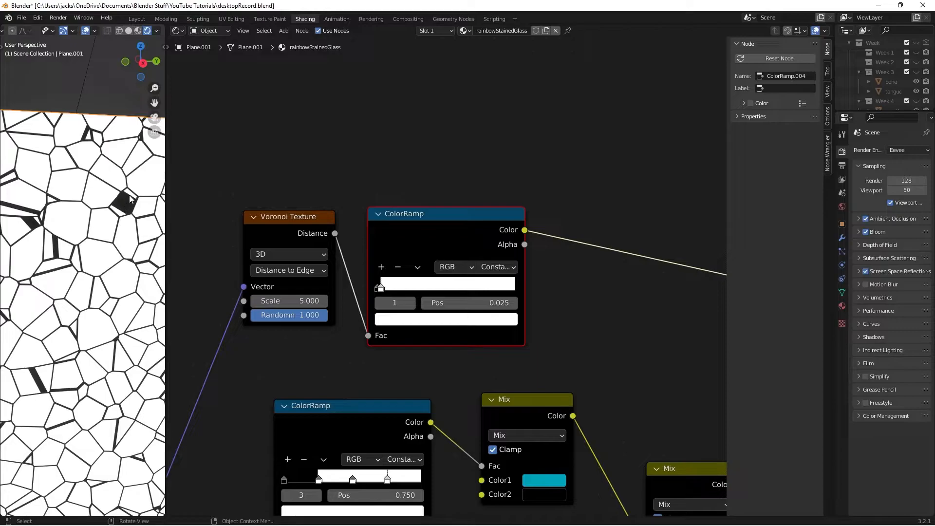
Set the border ColorRamp's white stop to position 0.01, check the border thickness on the plane, and save the file.
left_click(466, 303)
left_click(291, 332)
left_click(457, 304)
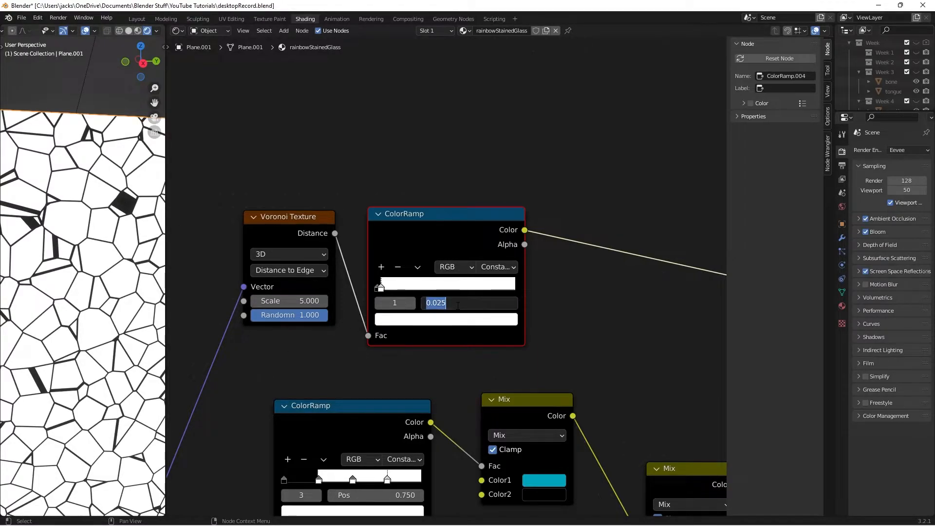
type("0.01")
key("Return")
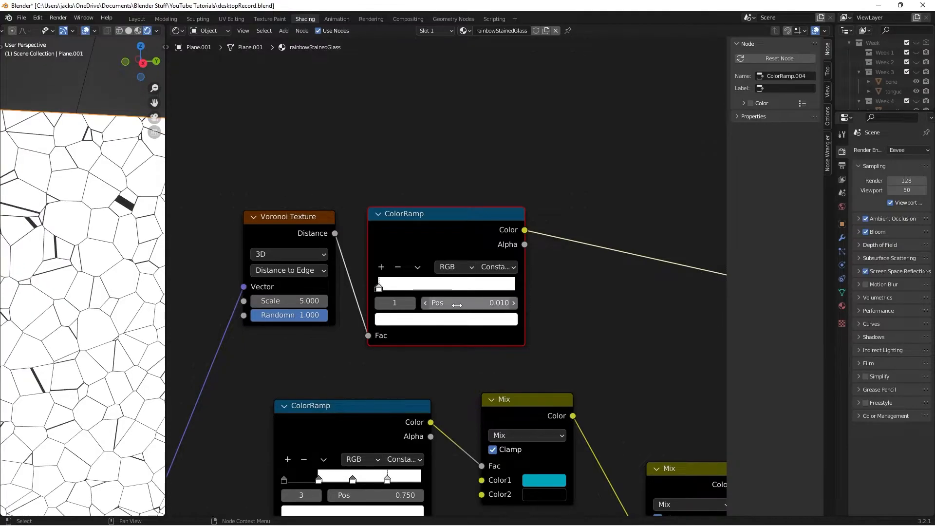
scroll(94, 310, "down", 4)
scroll(94, 311, "up", 5)
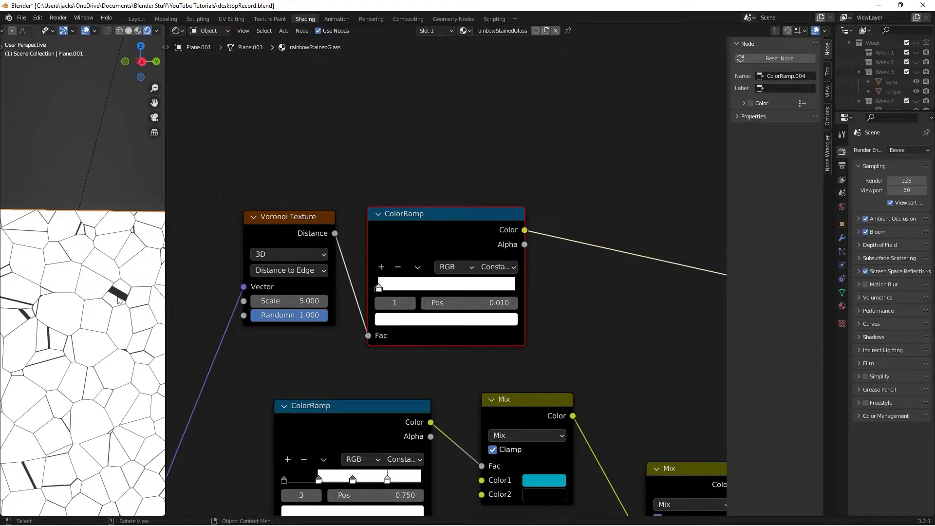
key("ctrl+s")
scroll(119, 300, "down", 3)
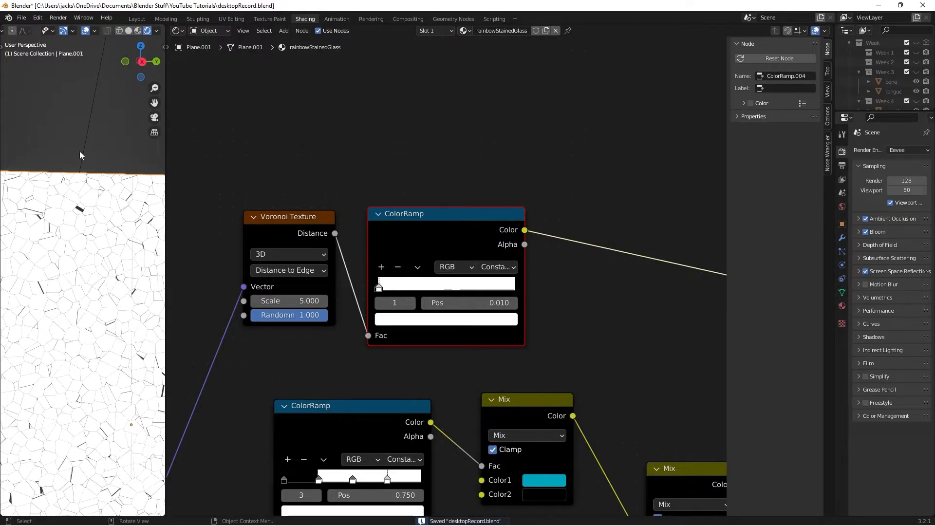
Connect the border ColorRamp's Color output to the Fac input of the last Mix node in the chain.
left_click(81, 155)
left_click(104, 202)
scroll(385, 249, "down", 2)
middle_click_drag(460, 253, 382, 176, "shift")
scroll(382, 176, "down", 4)
middle_click_drag(547, 241, 509, 202, "shift")
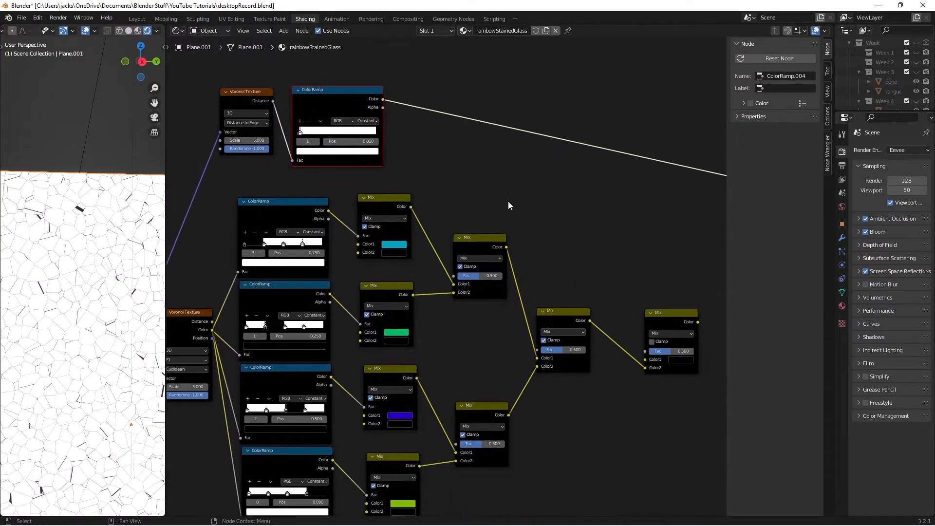
left_click_drag(373, 100, 645, 351)
middle_click_drag(621, 291, 475, 192)
Reposition the last Mix node near the other Mix nodes and preview its output on the plane up close.
left_click_drag(520, 221, 495, 224)
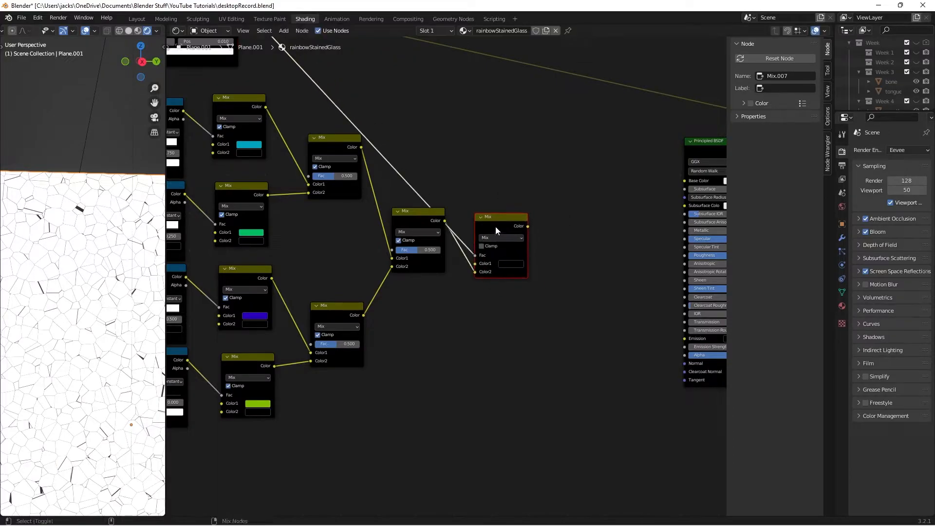
middle_click_drag(58, 273, 116, 256)
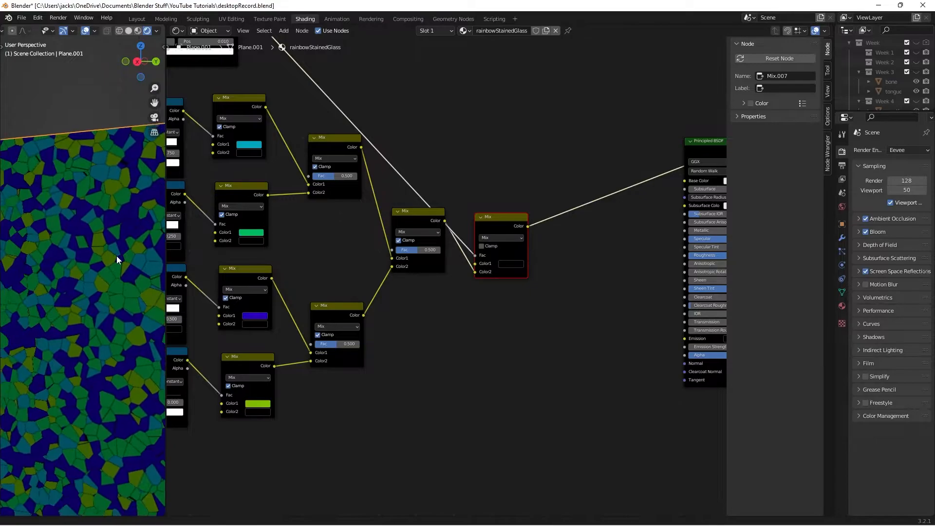
scroll(83, 279, "up", 9)
scroll(81, 283, "up", 3)
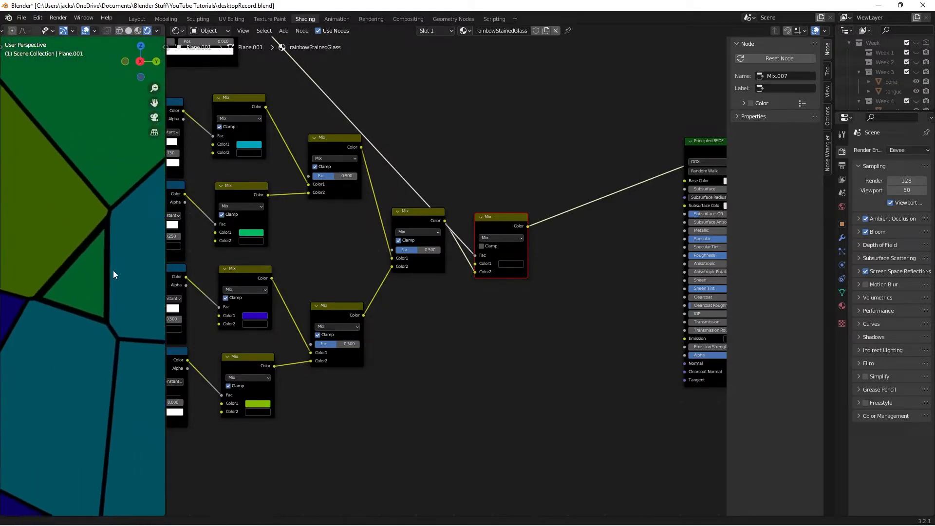
left_click_drag(491, 230, 496, 219)
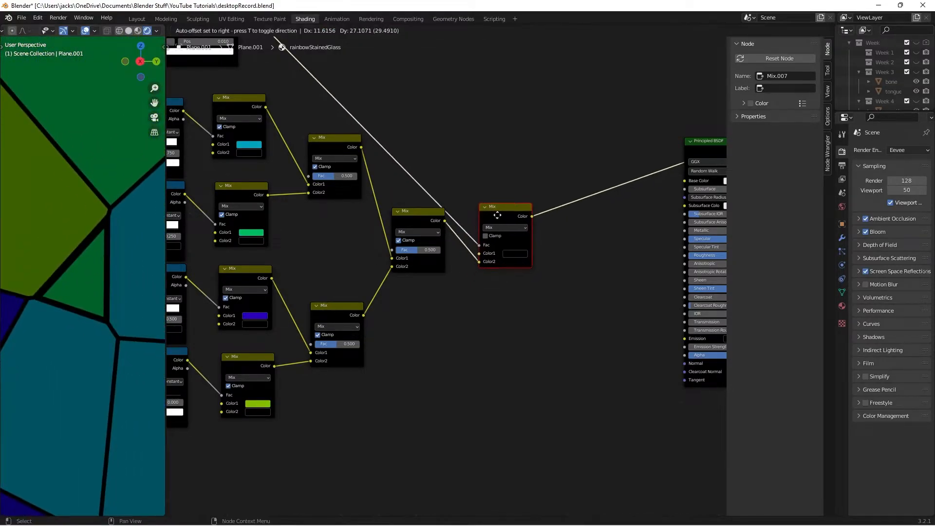
left_click(496, 189)
Try white as the last Mix node's Color1 for the cell borders, and return it to black.
left_click(514, 253)
left_click_drag(567, 199, 568, 146)
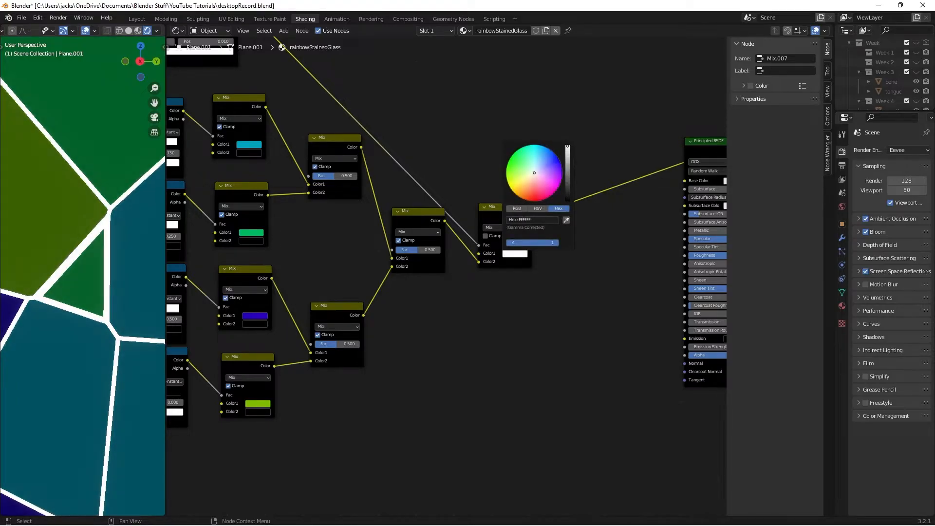
scroll(107, 250, "down", 3)
scroll(107, 250, "down", 3)
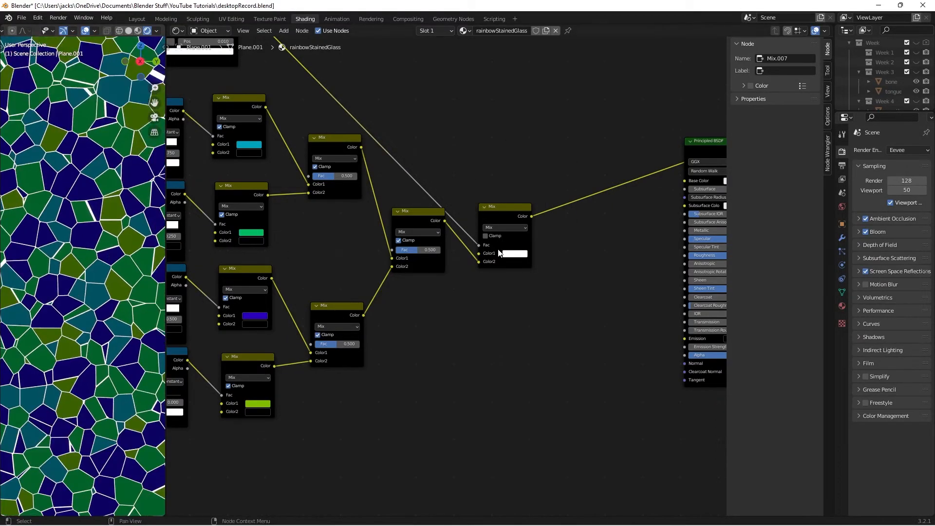
left_click(514, 254)
left_click_drag(567, 181, 566, 209)
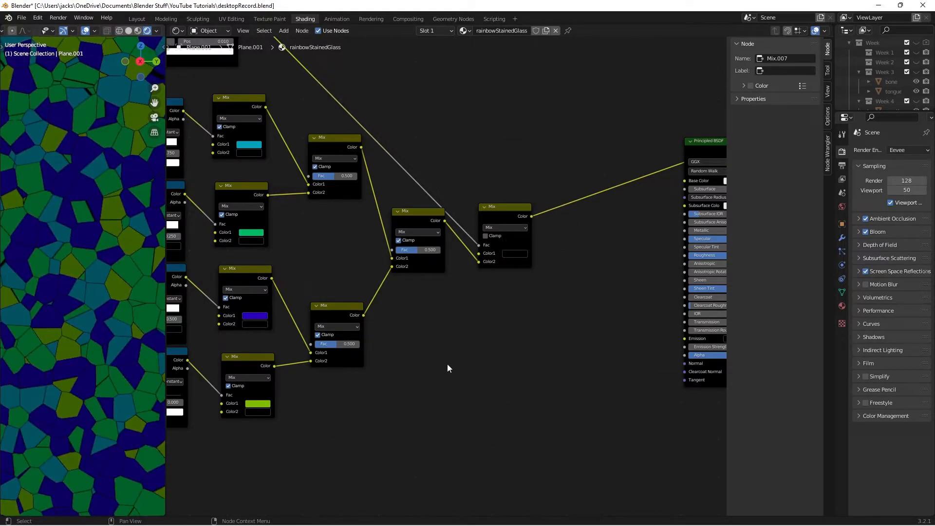
Shift the last Mix node slightly upward in the node tree and save the file.
key("Home")
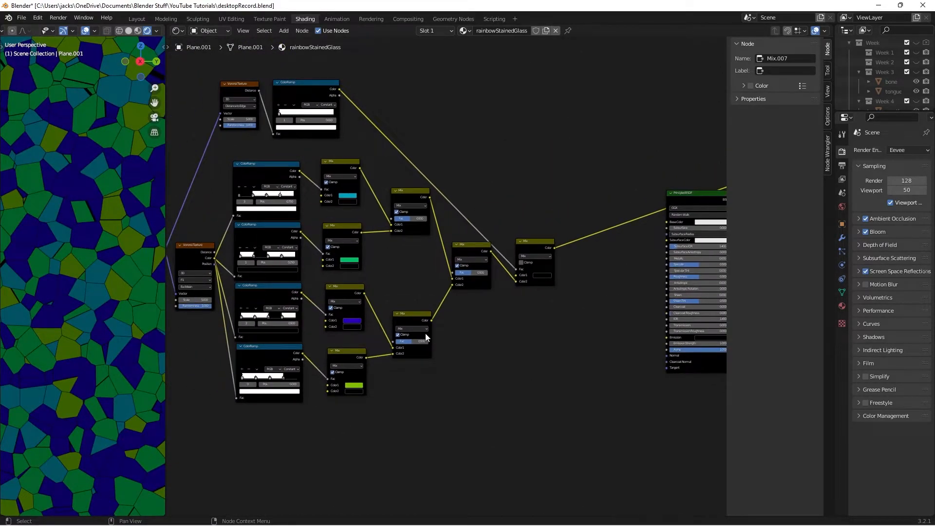
key("ctrl+s")
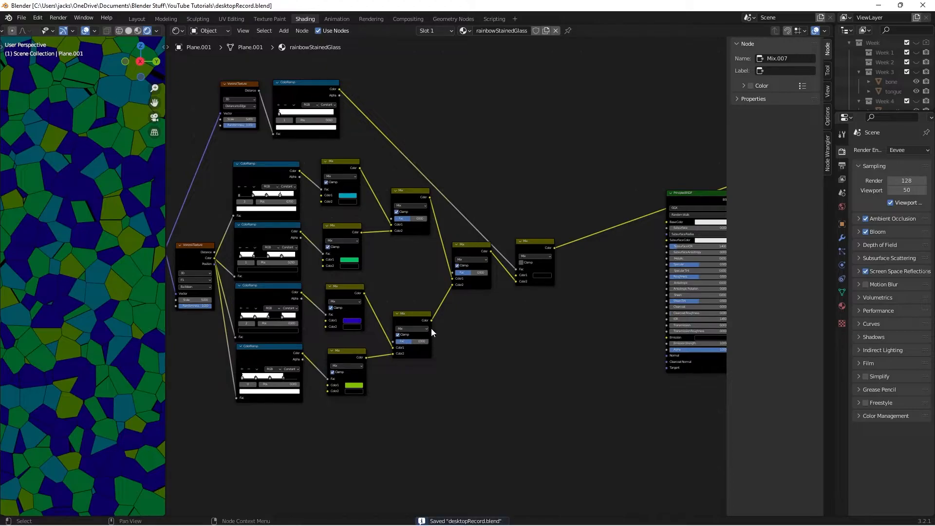
scroll(428, 329, "up", 8)
middle_click_drag(634, 191, 571, 186)
mouse_move(558, 204)
left_mouse_down()
mouse_move(558, 187)
mouse_move(558, 194)
left_mouse_up()
left_click(548, 171)
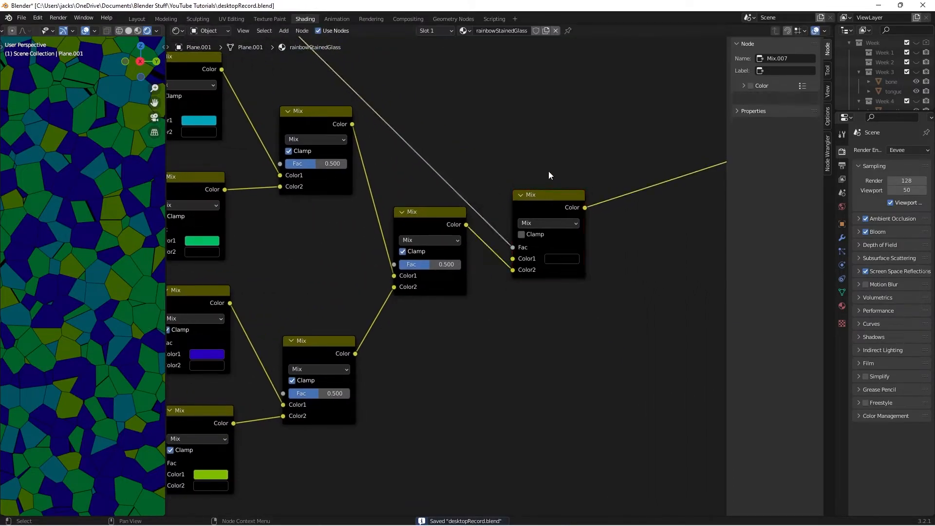
scroll(541, 171, "down", 3)
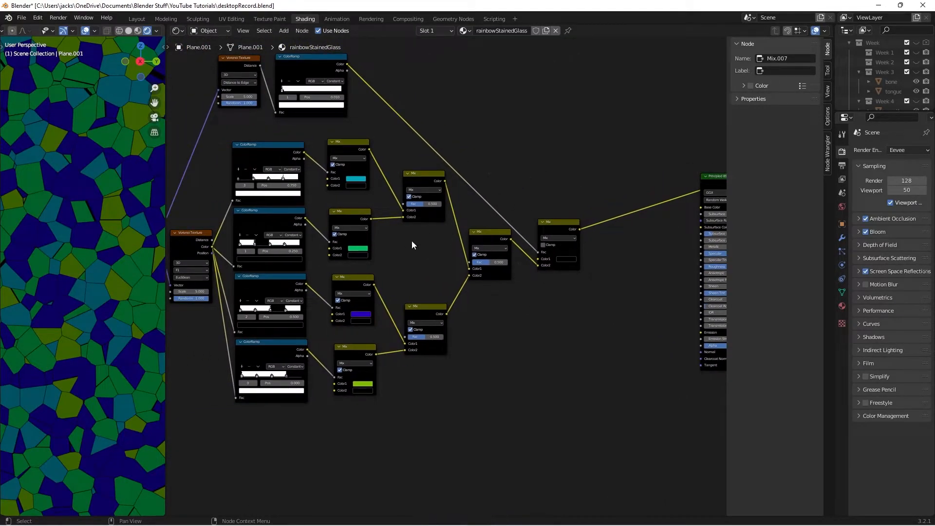
key("ctrl+s")
Add a Noise Texture node and place it below the lowest of the color-mask ColorRamps.
middle_click_drag(519, 341, 545, 310)
key("shift+a")
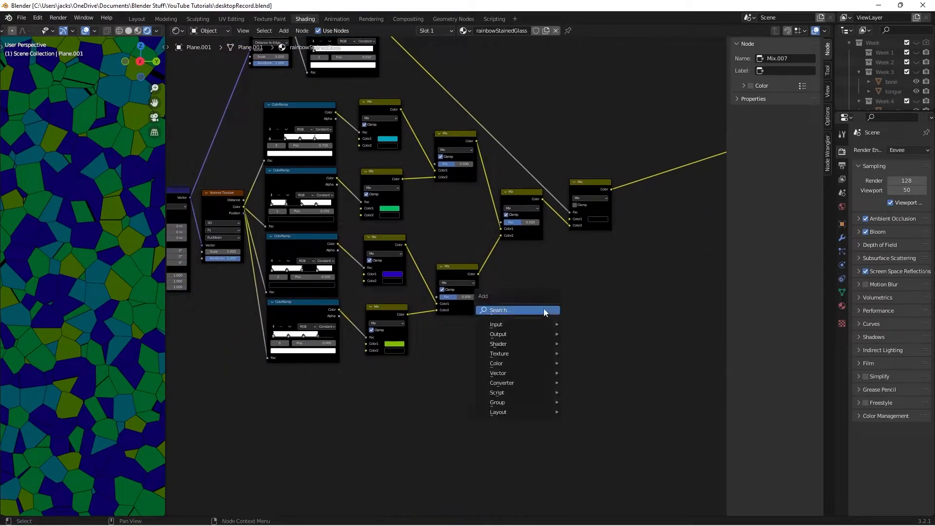
left_click(544, 309)
type("NOI")
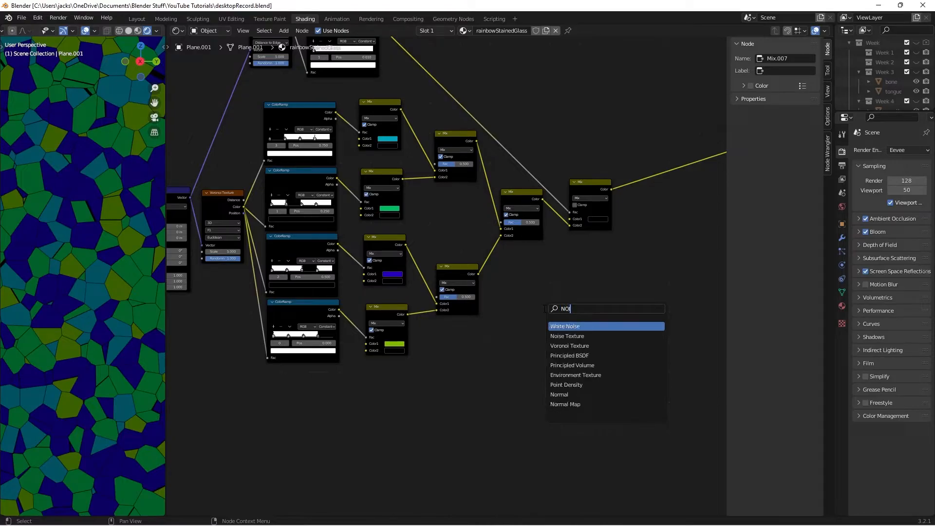
key("Down")
key("Return")
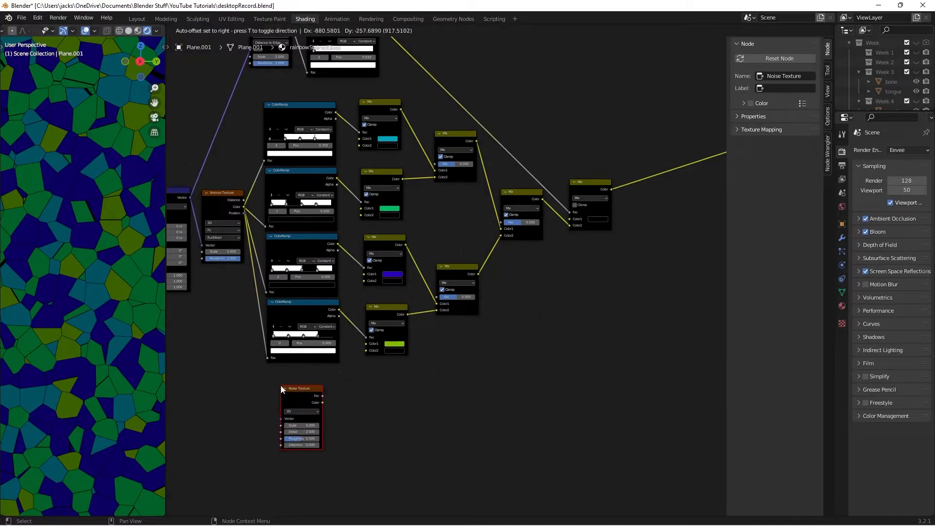
left_click(285, 387)
Connect the Mapping node's Vector output to the Noise Texture and preview the noise on the plane.
middle_click_drag(224, 254, 279, 213)
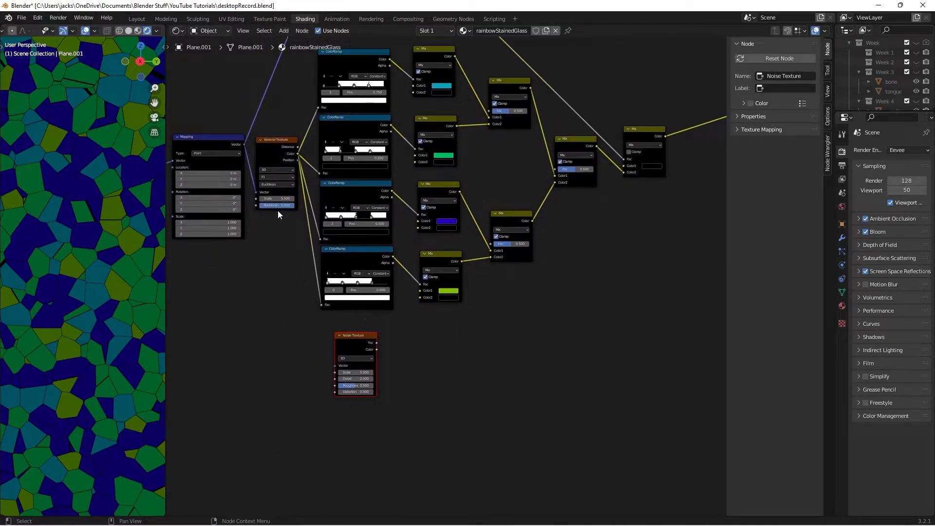
left_click_drag(242, 145, 335, 365)
left_click(348, 342, "ctrl+shift")
middle_click_drag(400, 383, 436, 274, "ctrl")
middle_click_drag(46, 238, 107, 272)
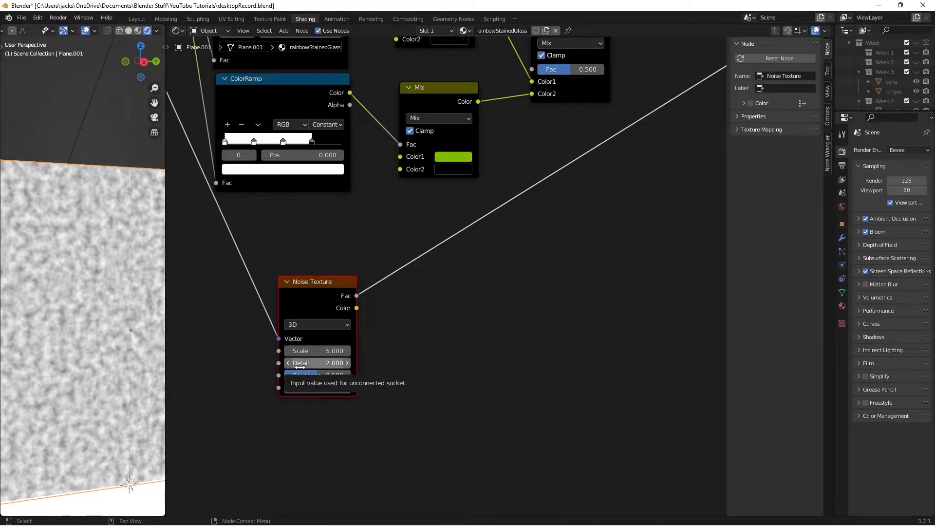
Set the Noise Texture to scale 20, detail 46, roughness 1 and distortion 2, and save the file.
left_click(305, 351)
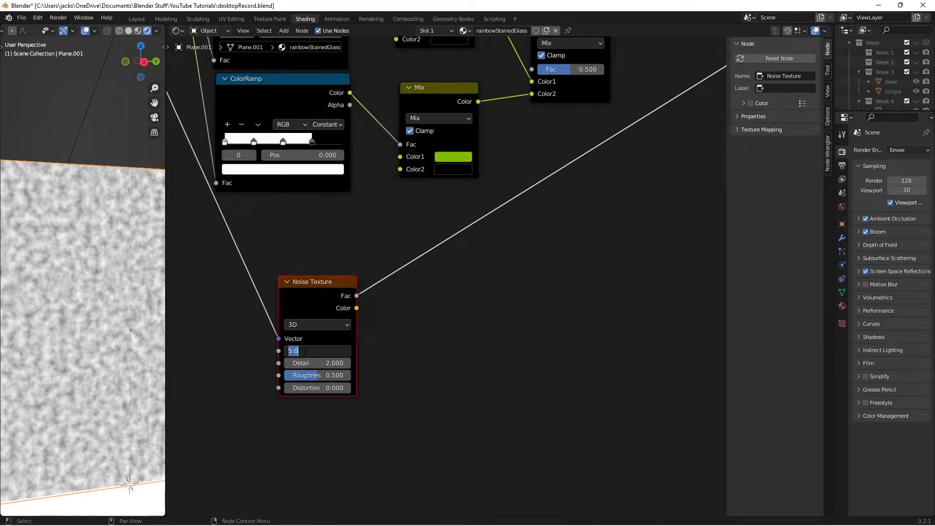
type("20")
key("Return")
left_click(314, 363)
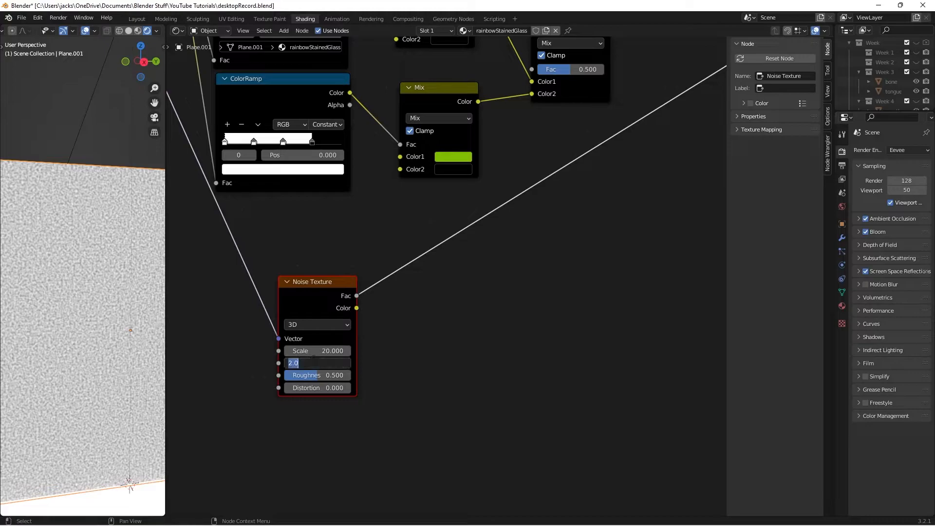
type("46")
key("Return")
left_click_drag(315, 375, 351, 382)
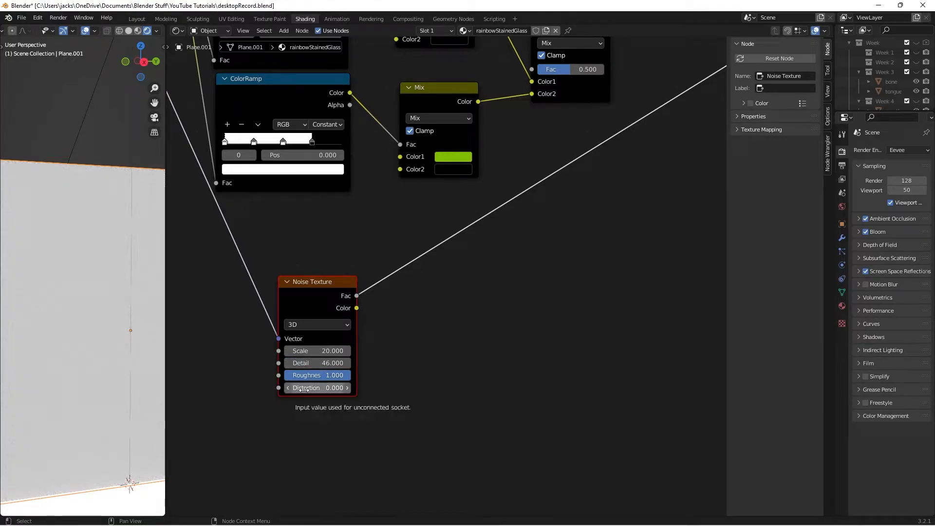
left_click(305, 388)
type("2")
key("Return")
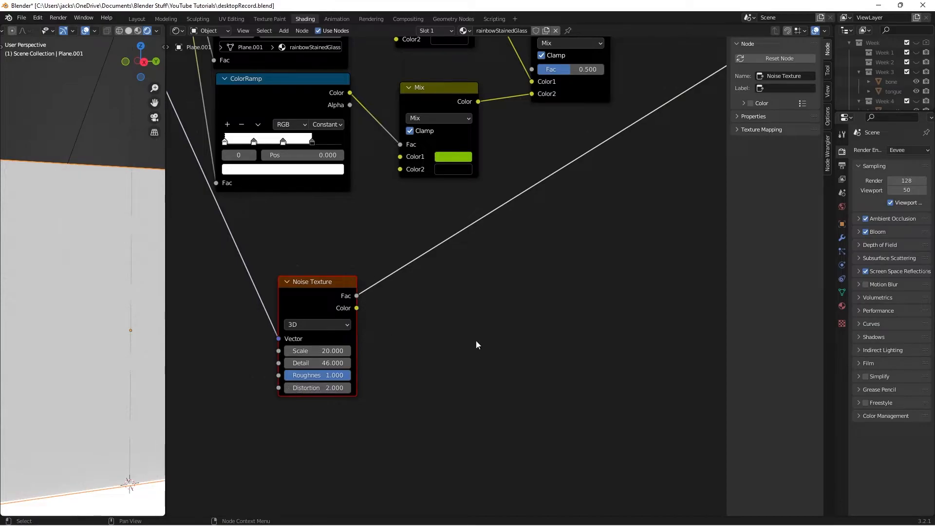
key("ctrl+s")
Add a ColorRamp on the Noise Texture's outgoing Fac link and view the previewed result on the plane.
key("shift+a")
type("ramp")
key("Return")
left_click(422, 272)
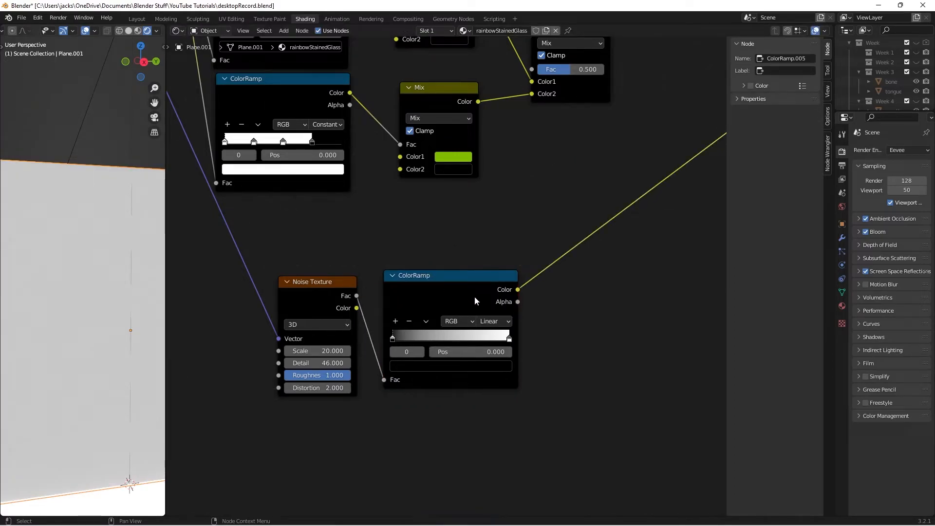
middle_click_drag(58, 322, 115, 327)
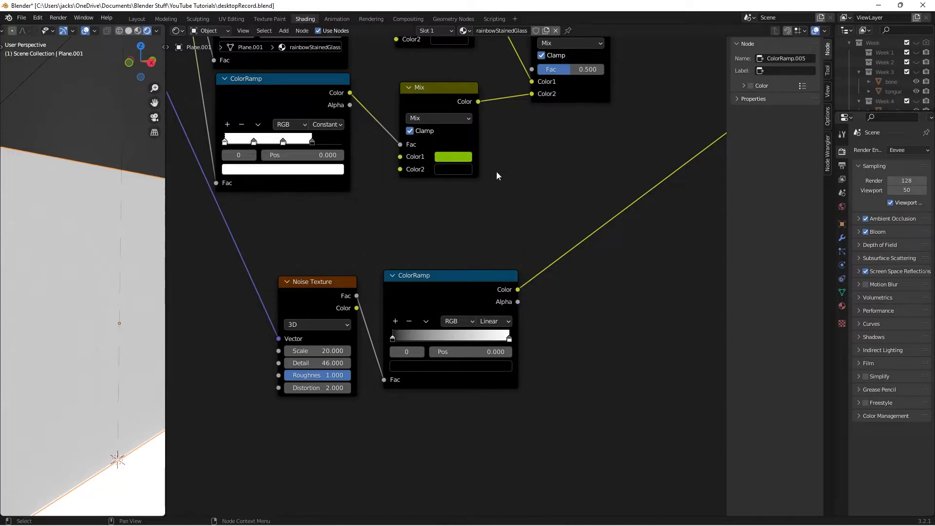
Add a Bump node and place it between the Mix node chain and the Principled BSDF.
scroll(506, 249, "down", 3)
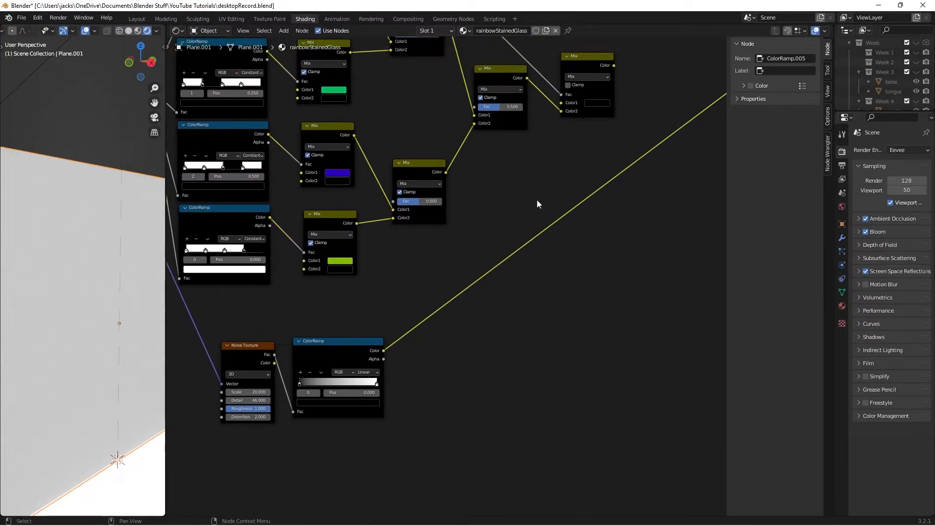
key("shift+a")
type("bump")
key("Return")
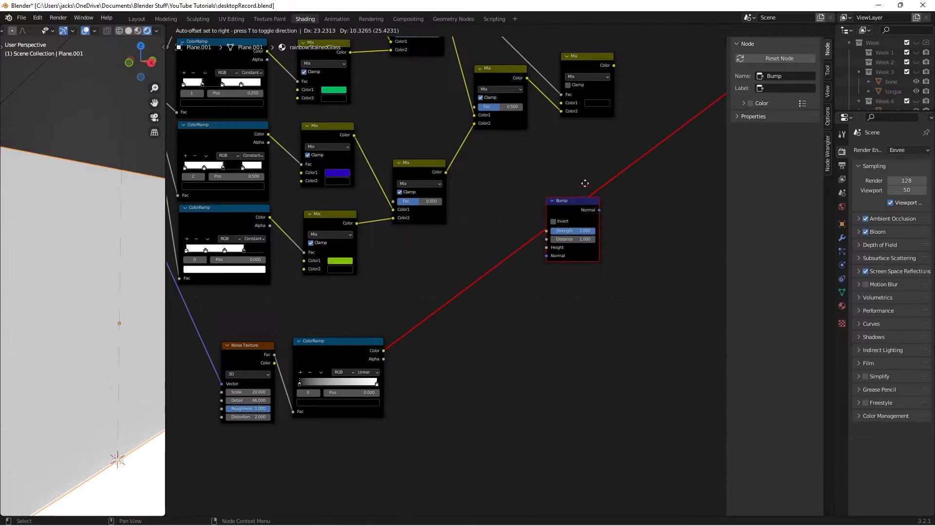
left_click(611, 212)
left_click(670, 181)
Connect the noise ColorRamp's Color output to the Bump node's Height input and preview the bump on the plane.
scroll(660, 178, "up", 1)
middle_click_drag(658, 177, 472, 220)
scroll(415, 242, "down", 3)
middle_click_drag(410, 244, 533, 174)
left_click_drag(326, 310, 484, 282)
left_click_drag(326, 309, 541, 235)
left_click(565, 197, "ctrl+shift")
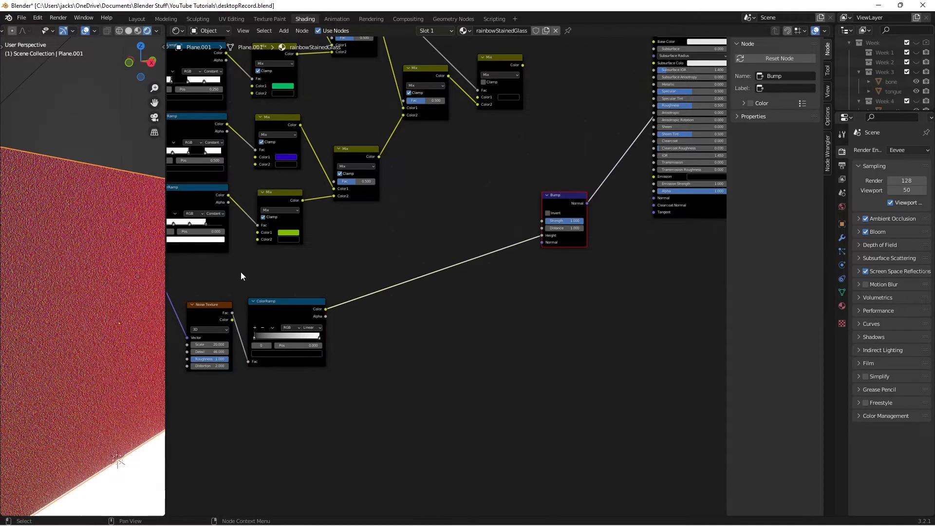
scroll(57, 272, "up", 4)
middle_click_drag(64, 274, 66, 261)
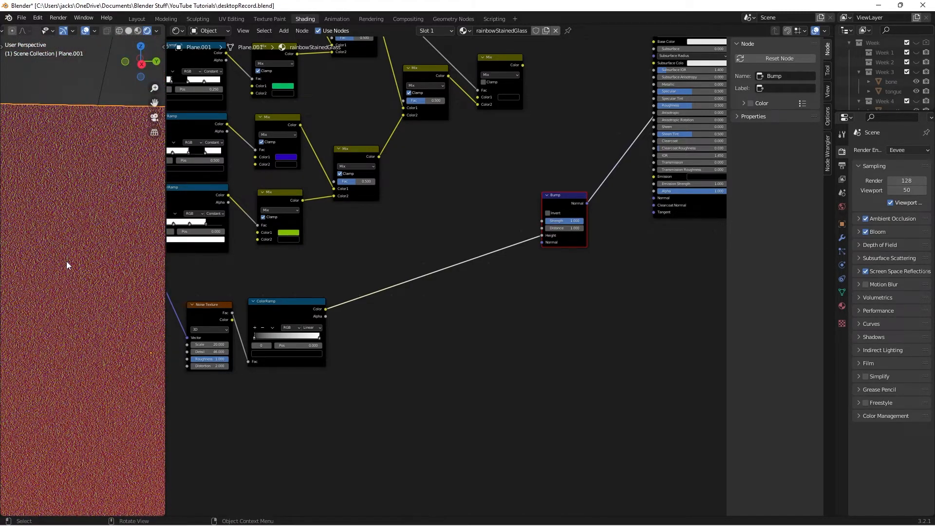
Add a Mix node on the link between the noise ColorRamp and the Bump node's Height input.
middle_click_drag(548, 155, 531, 209)
scroll(487, 223, "up", 1)
scroll(487, 223, "up", 1)
key("shift+a")
left_click(478, 254)
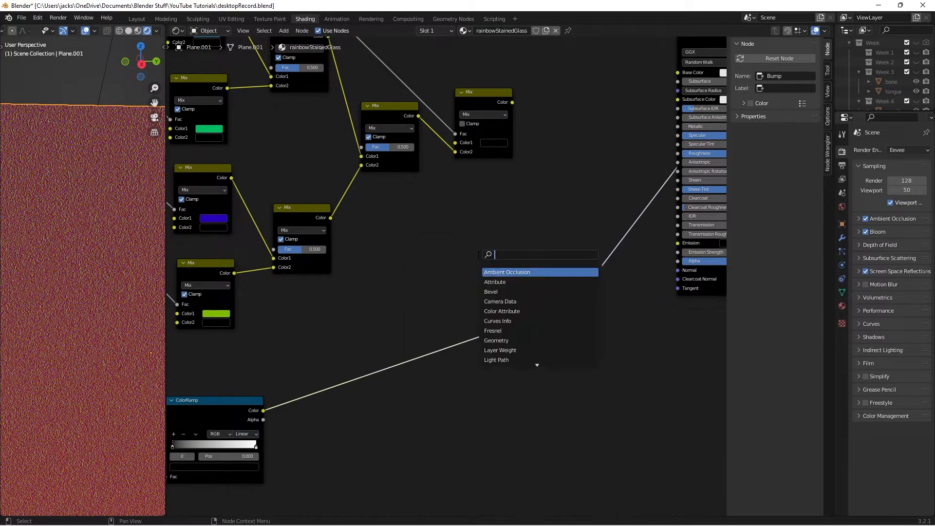
type("mix")
key("Return")
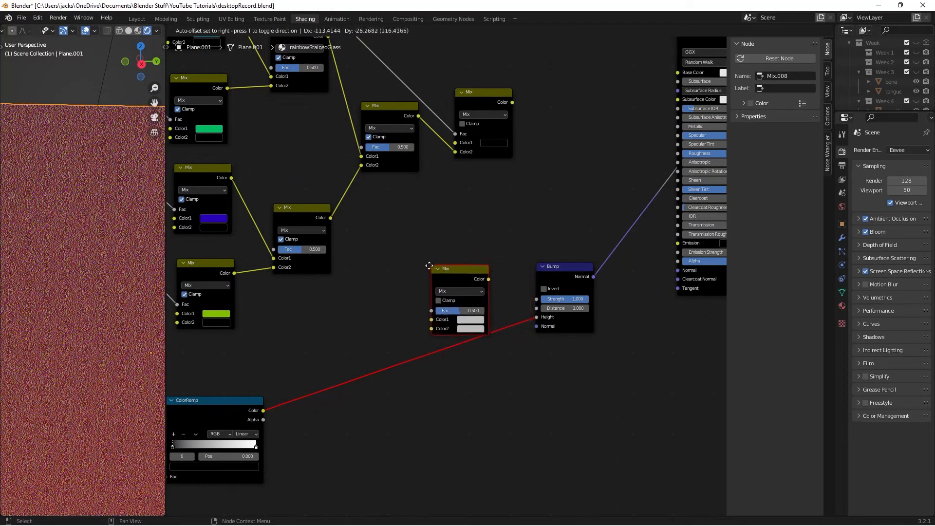
left_click(435, 290)
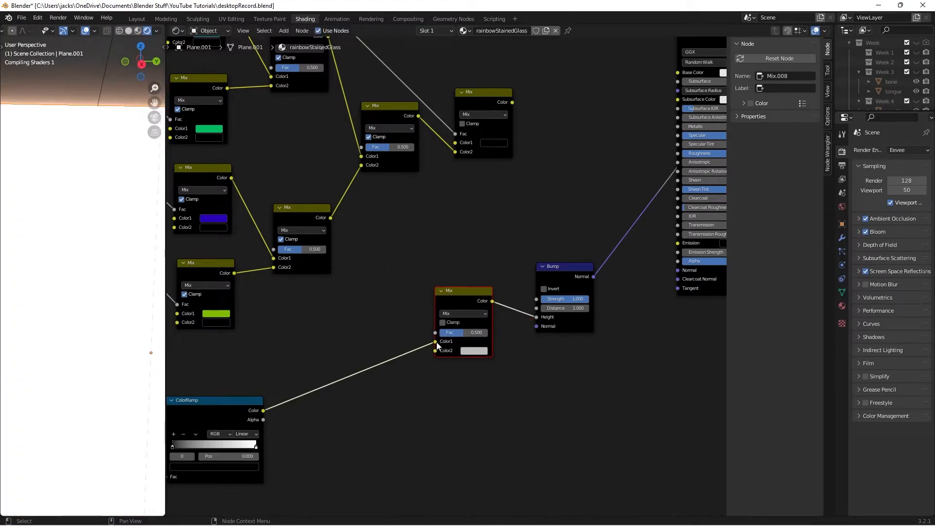
Move the noise ColorRamp link to the new Mix node's Color2, set Color1 to black, and preview the node.
mouse_move(436, 343)
left_mouse_down()
mouse_move(412, 352)
mouse_move(422, 380)
mouse_move(431, 355)
left_mouse_up()
left_click(209, 410)
left_click_drag(263, 410, 443, 353)
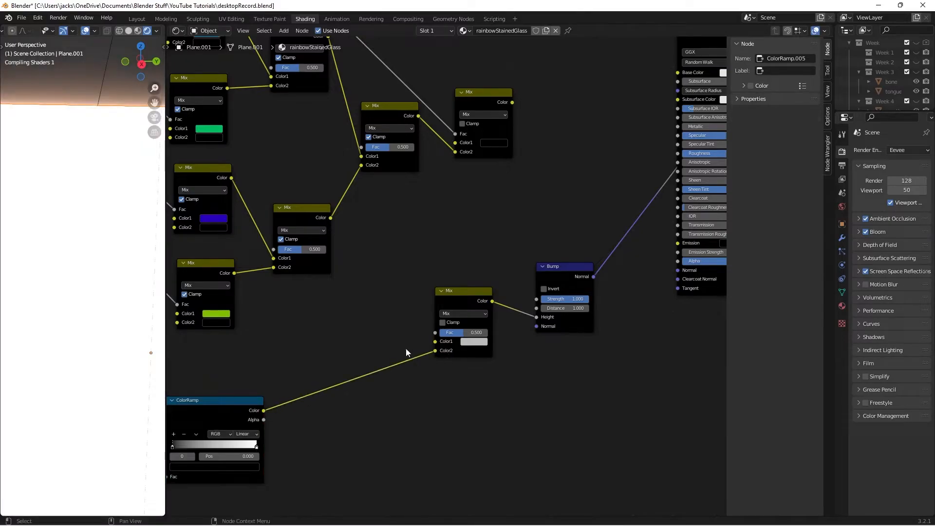
left_click(474, 342)
left_click(531, 284)
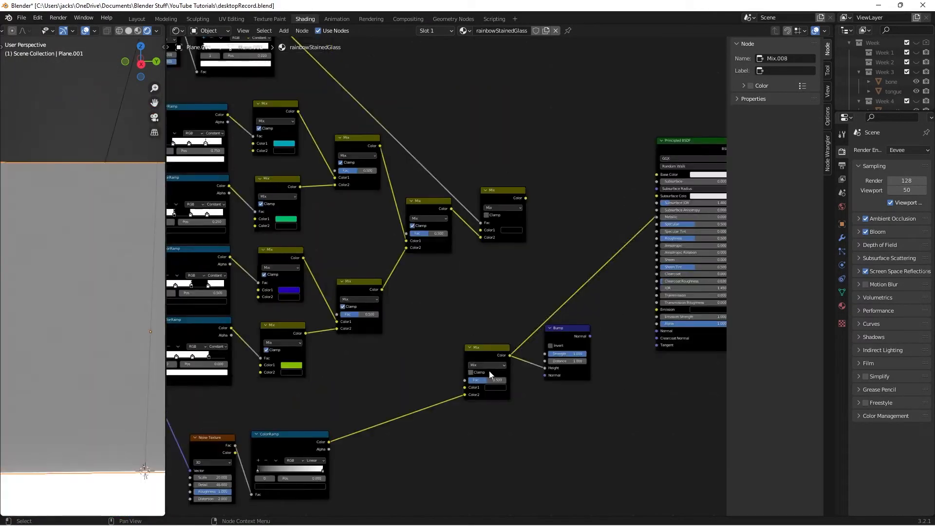
left_click(492, 355)
Connect the cell-border ColorRamp's Color output to the new Mix node's Fac and preview the masked noise up close.
key("Home")
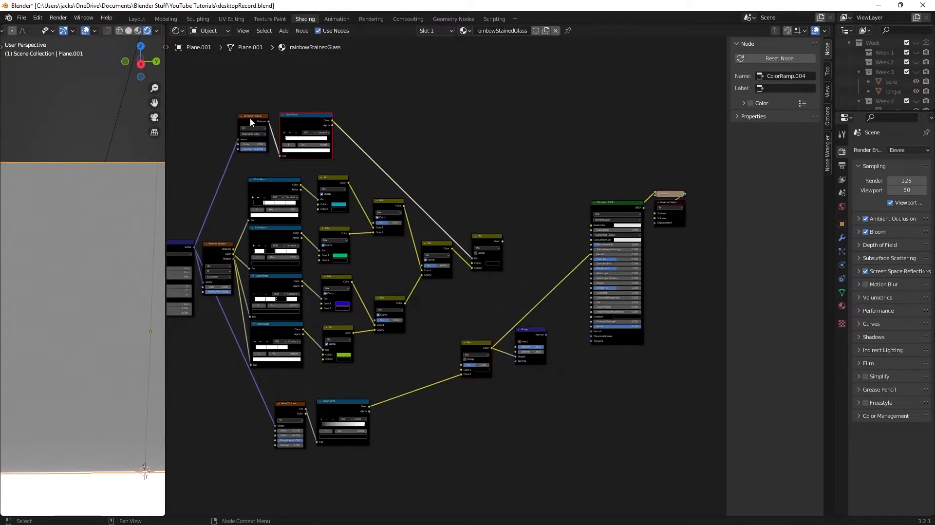
left_click(253, 119, "ctrl+shift")
left_click(298, 120, "ctrl+shift")
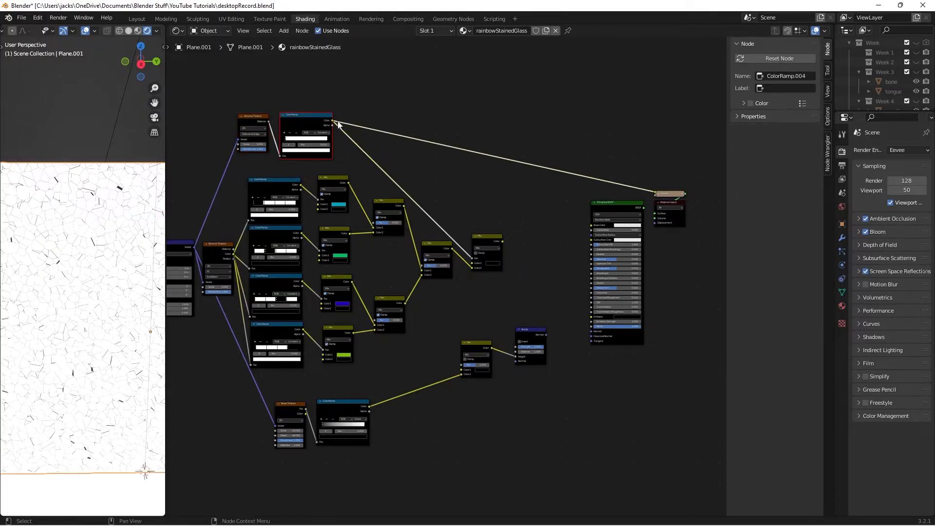
left_click_drag(333, 123, 462, 365)
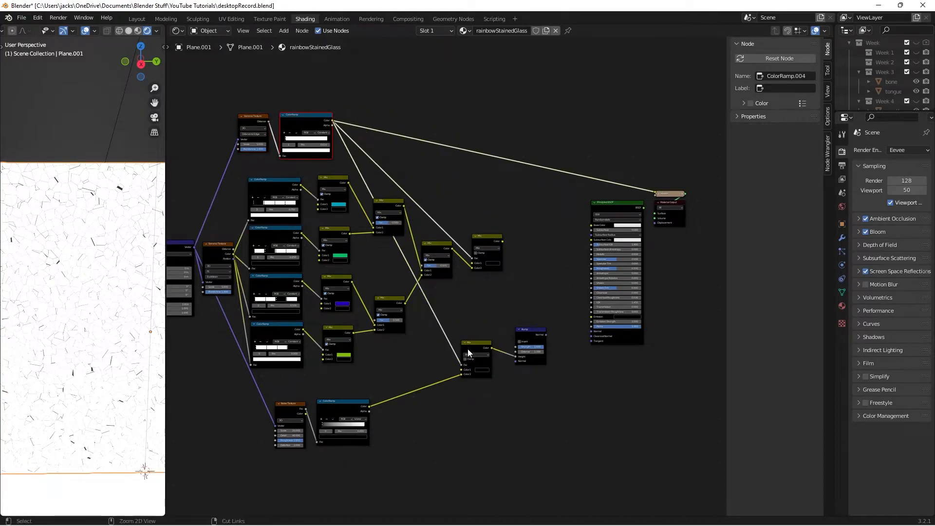
left_click(467, 349, "ctrl+shift")
scroll(81, 246, "up", 5)
middle_click_drag(81, 246, 82, 213)
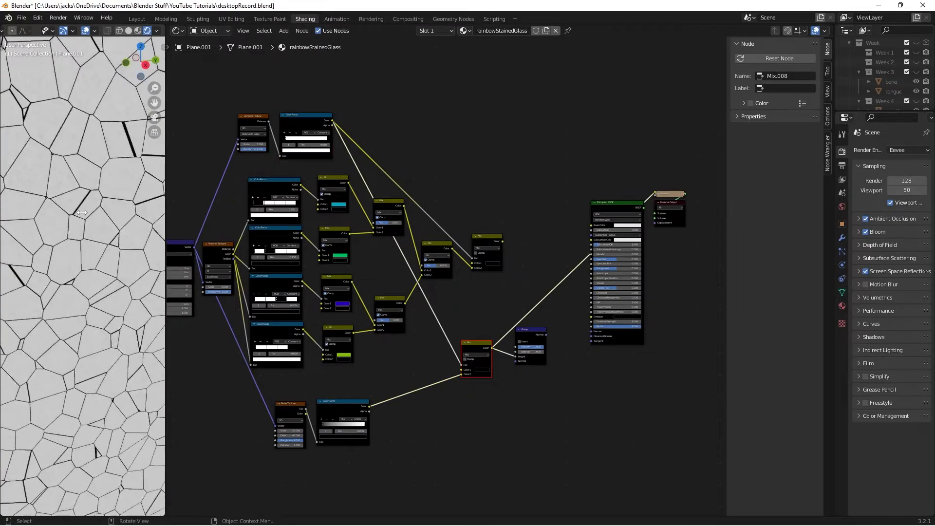
scroll(80, 215, "up", 3)
scroll(396, 370, "up", 4)
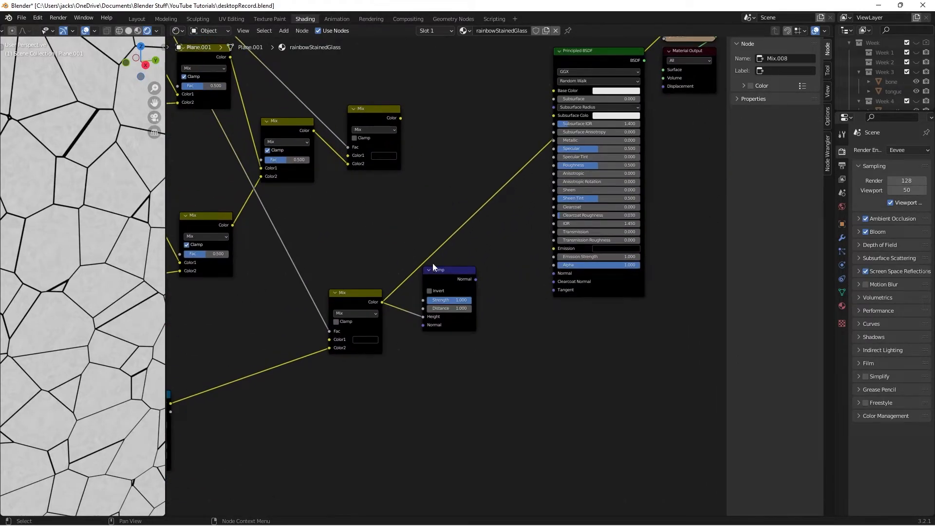
Preview the Bump node on the plane and set its strength to 0.1.
left_click_drag(385, 300, 424, 318)
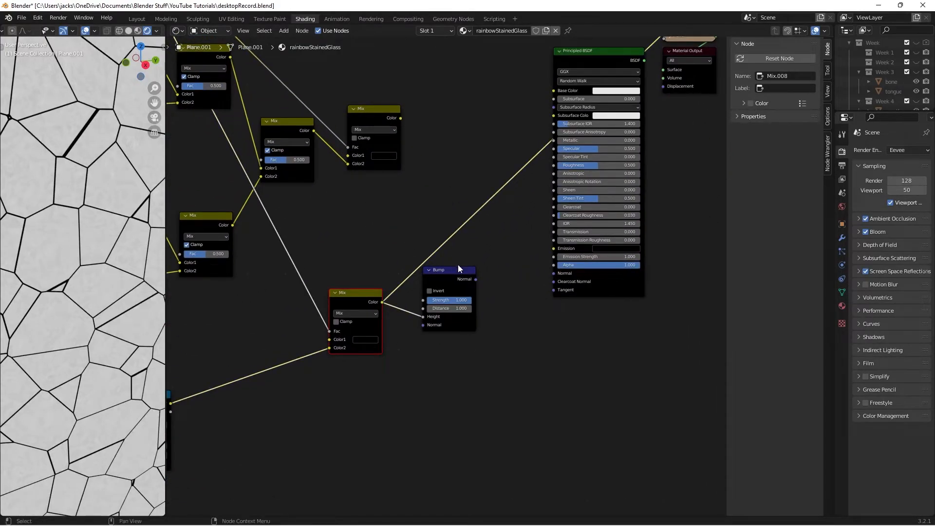
left_click(458, 271, "ctrl+shift")
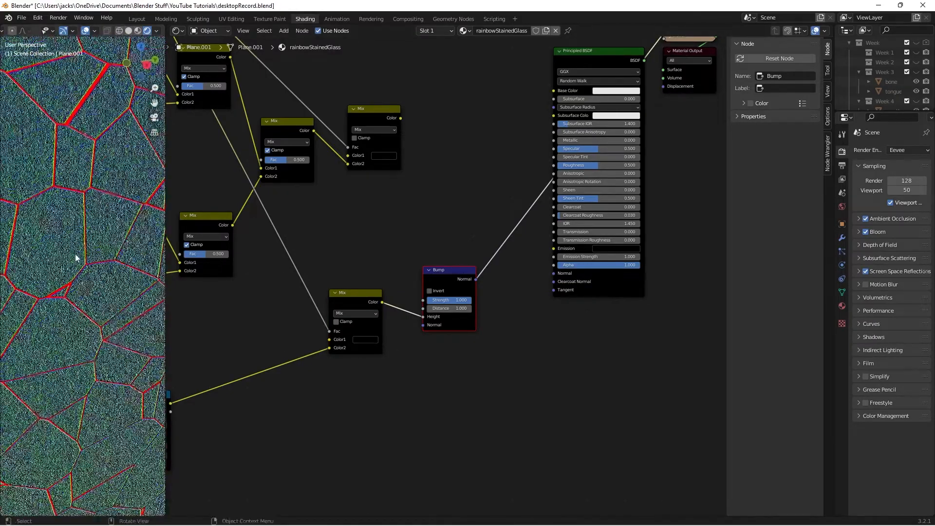
left_click(462, 302)
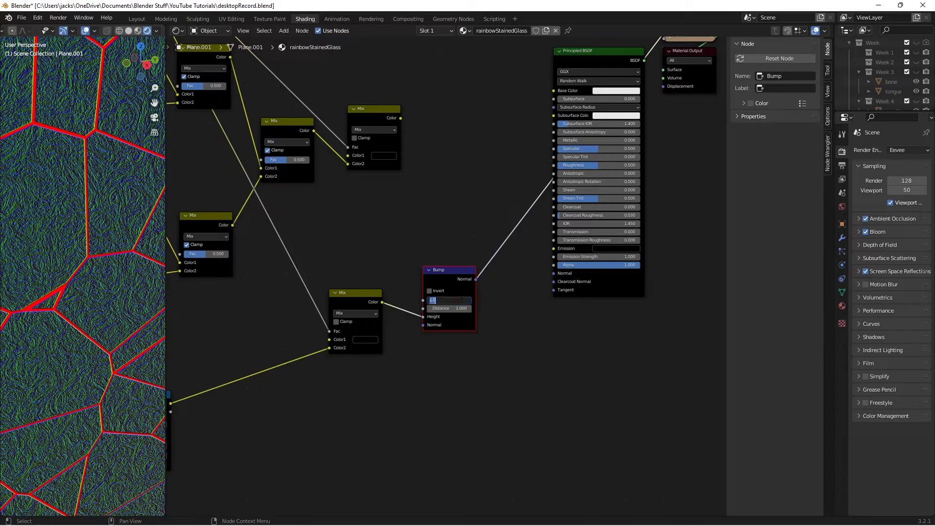
type("0.1")
key("Return")
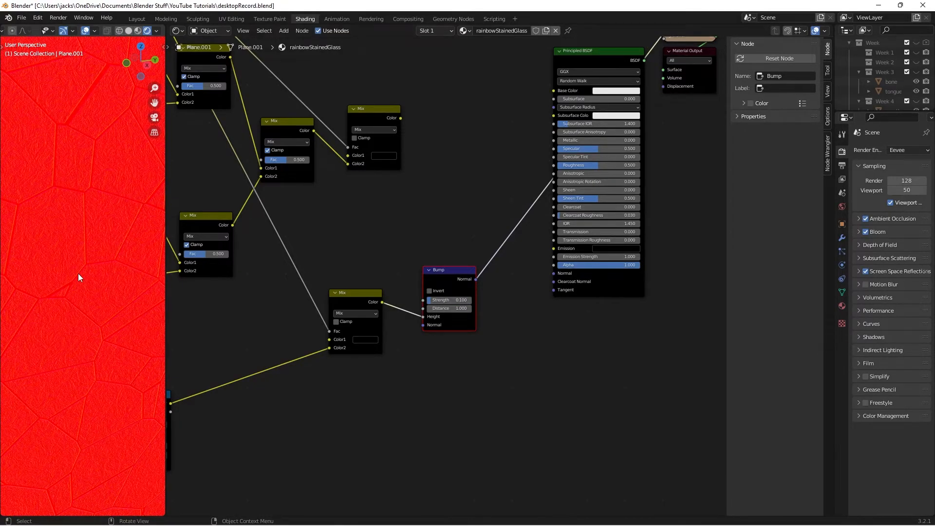
left_click(460, 302)
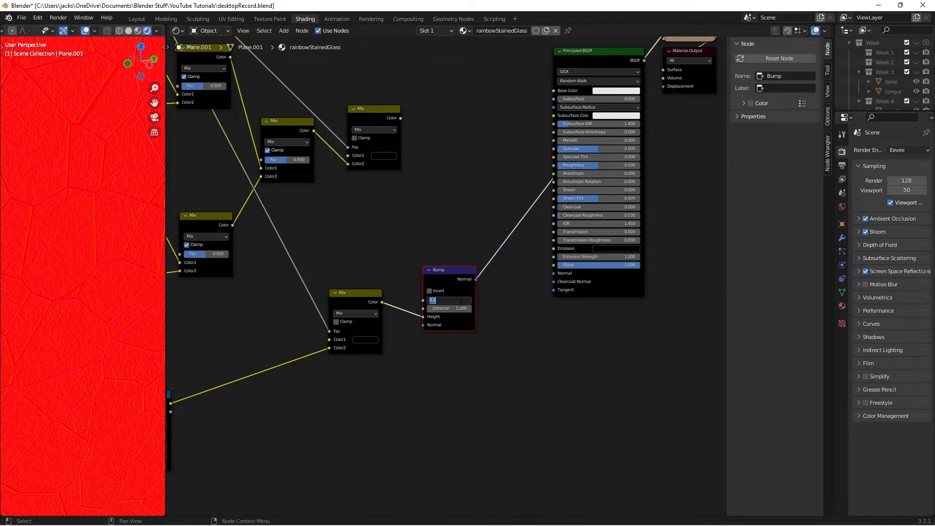
type(".05")
key("Return")
Connect the Bump node's Normal output to the Principled BSDF's Normal input and save the file.
left_click_drag(475, 279, 556, 276)
middle_click_drag(525, 104, 494, 166)
left_click(571, 112)
key("ctrl+s")
Connect the final color Mix node to the Principled BSDF's Base Color and preview the full shader on the plane.
left_click(337, 172, "ctrl+shift")
left_click_drag(337, 174, 523, 152)
left_click(572, 114, "ctrl+shift")
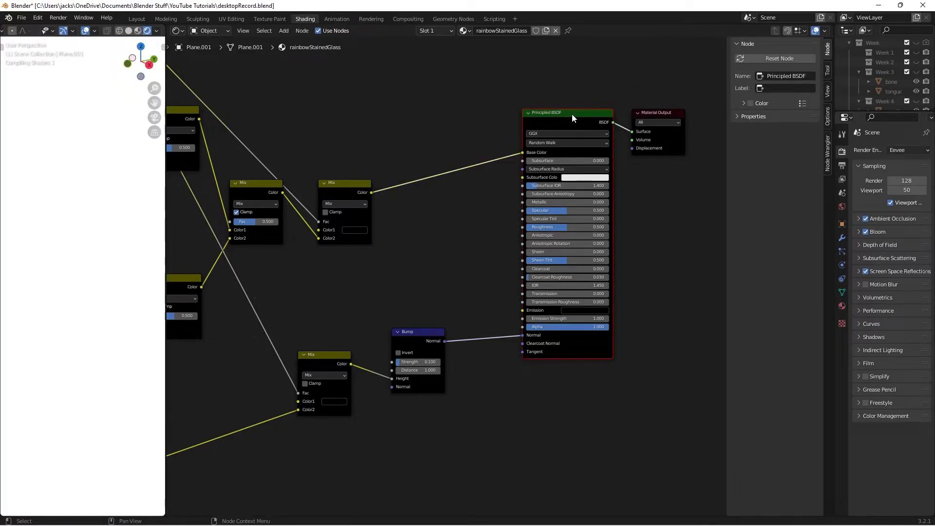
scroll(37, 268, "down", 3)
middle_click_drag(37, 268, 101, 260)
scroll(70, 261, "up", 4)
scroll(96, 266, "down", 8)
scroll(129, 268, "up", 6)
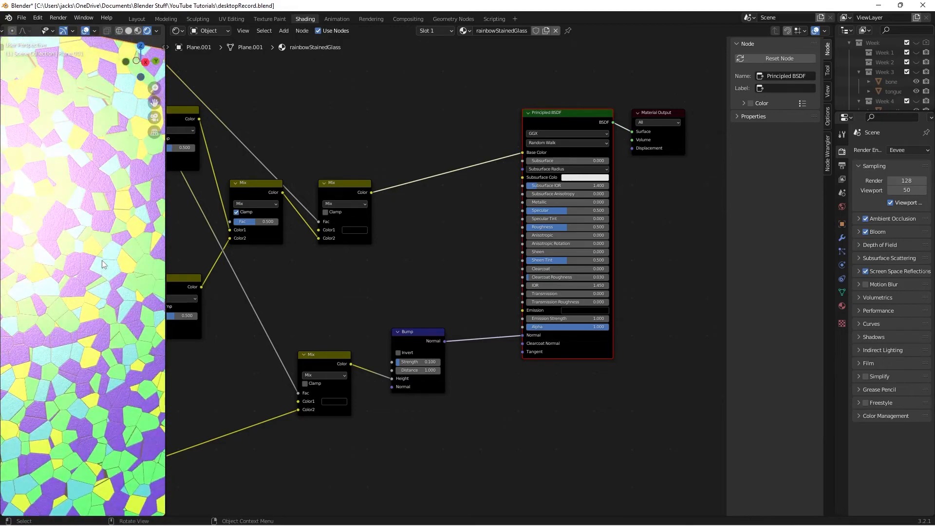
Set the Principled BSDF's Metallic to 1 and Roughness to 0.2.
scroll(378, 311, "up", 3)
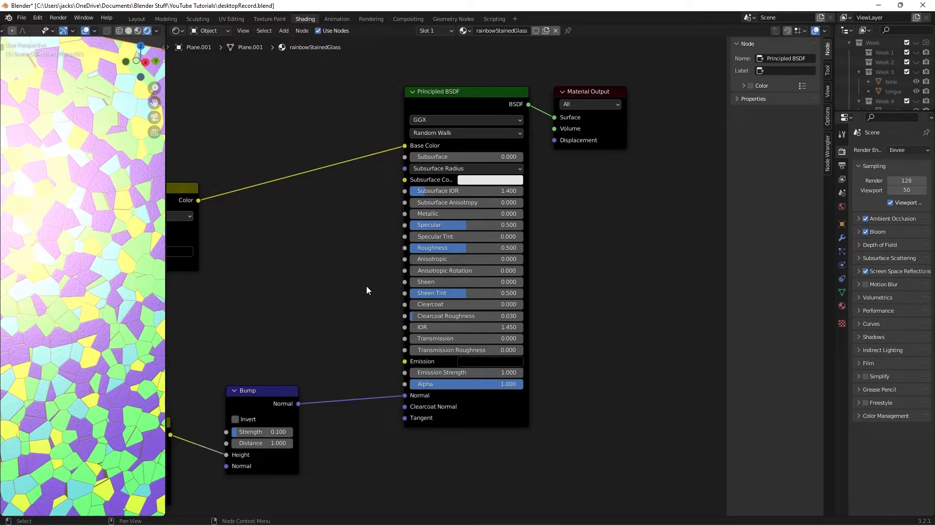
left_click_drag(420, 212, 492, 224)
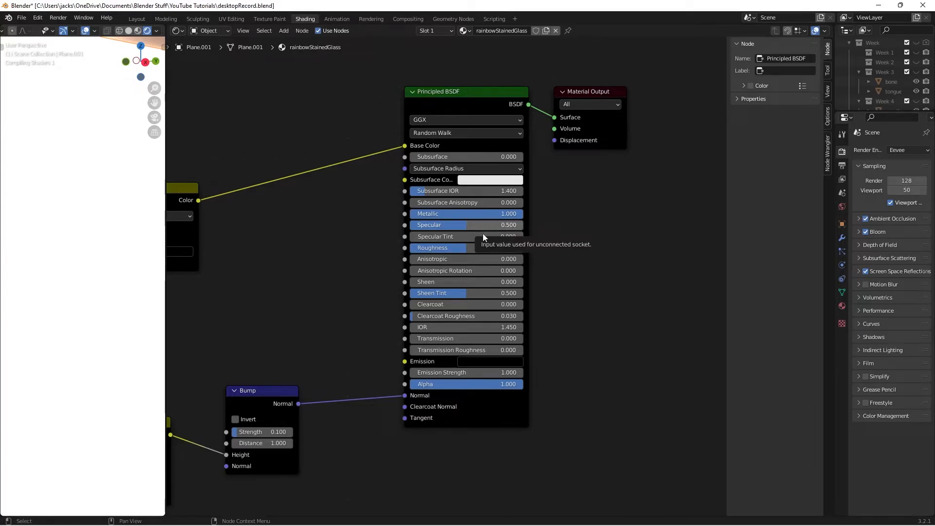
double_click(462, 248)
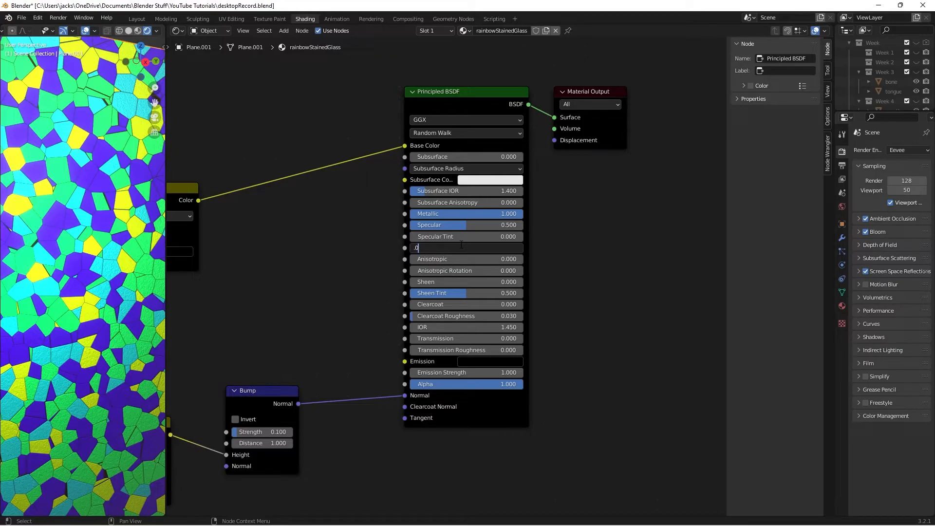
key("Return")
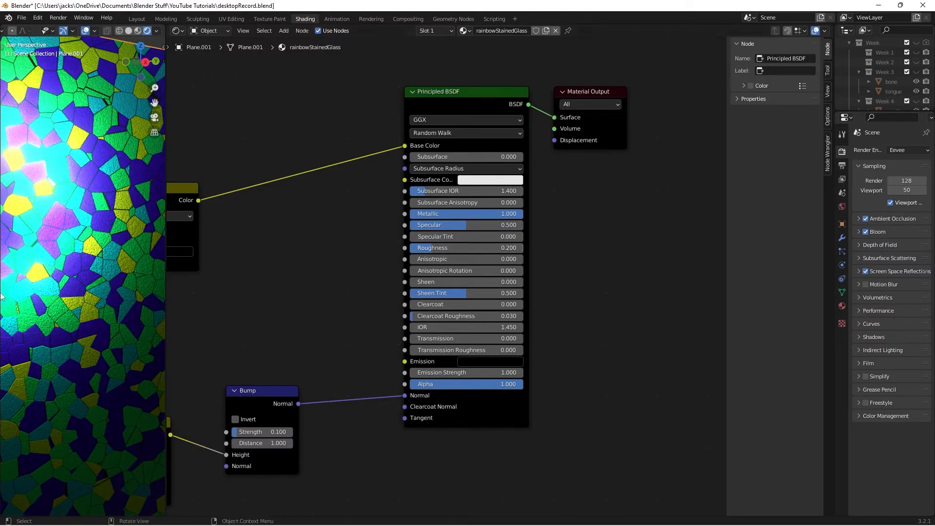
Set the Principled BSDF's IOR to 1.5, and both Transmission and Transmission Roughness to 1.
double_click(433, 327)
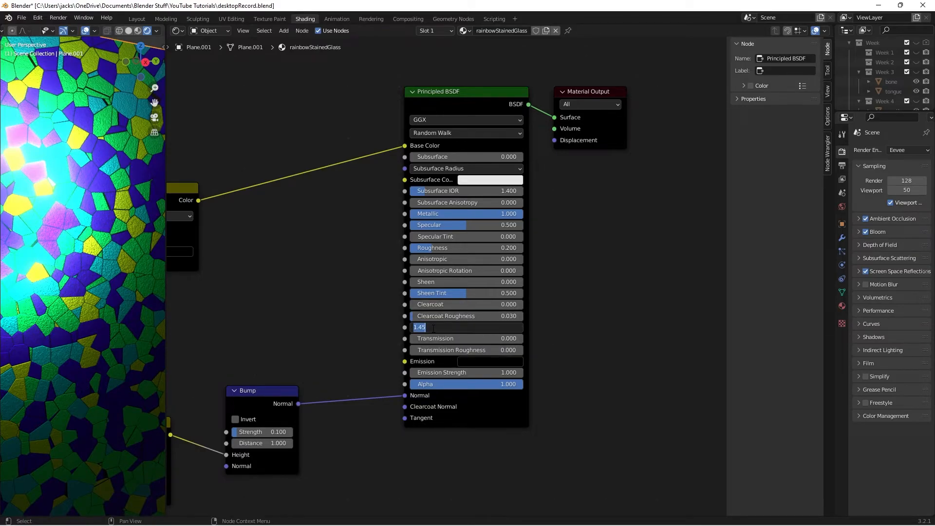
type("1.5")
key("Return")
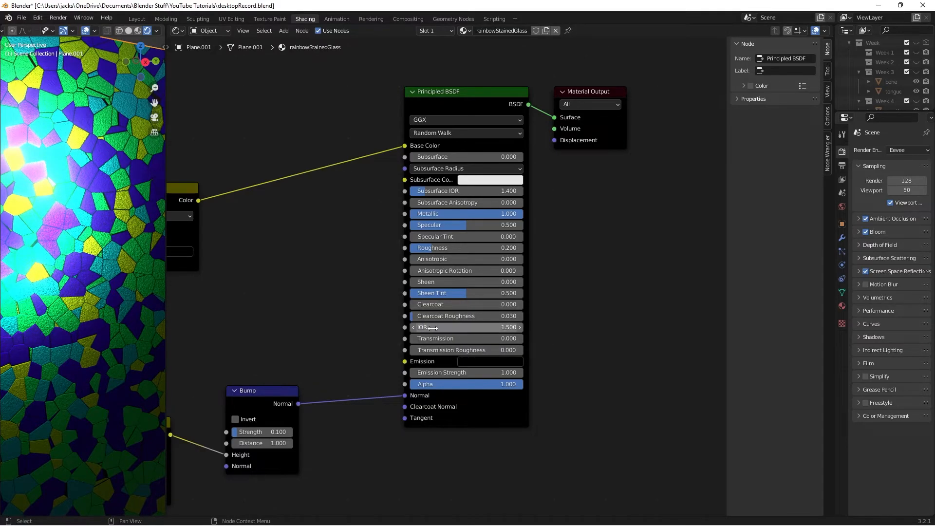
double_click(449, 339)
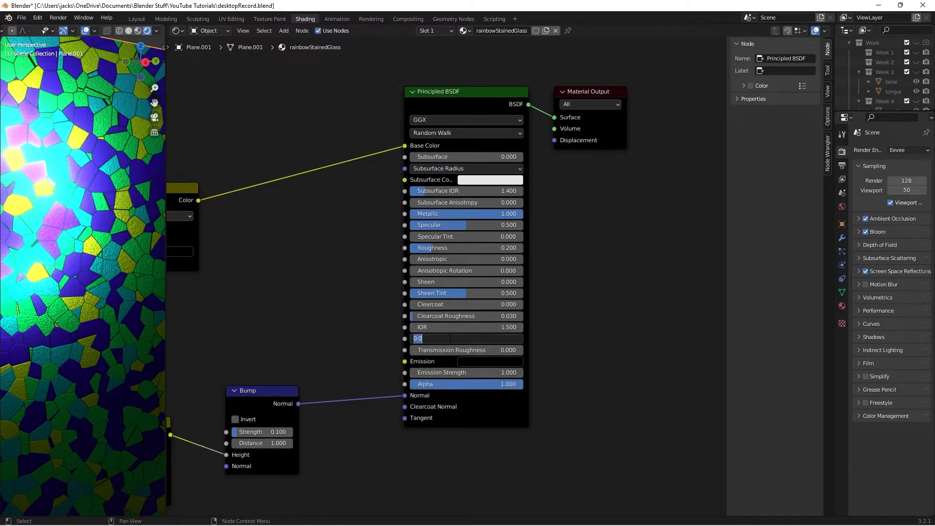
type("1")
key("Return")
left_click_drag(451, 349, 511, 349)
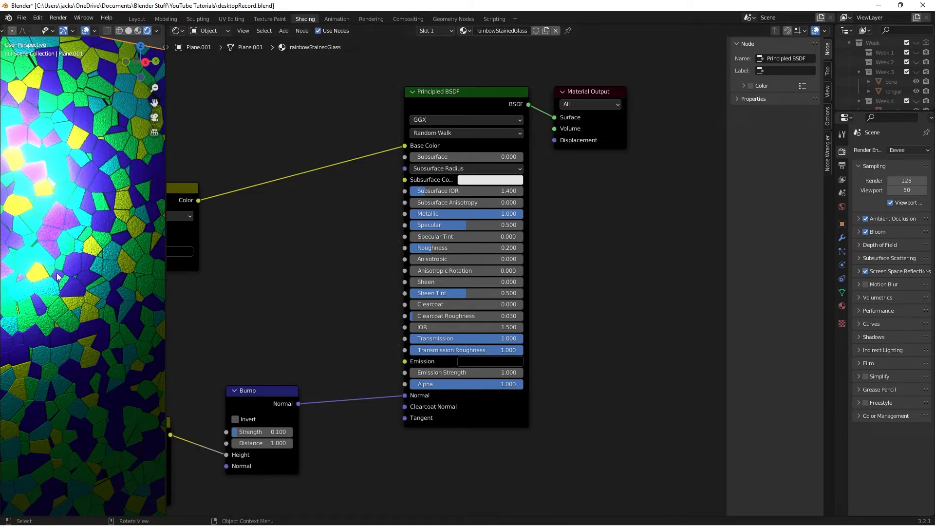
Examine the glass material on the plane through the camera and from the side.
scroll(100, 268, "down", 6)
key("KP_0")
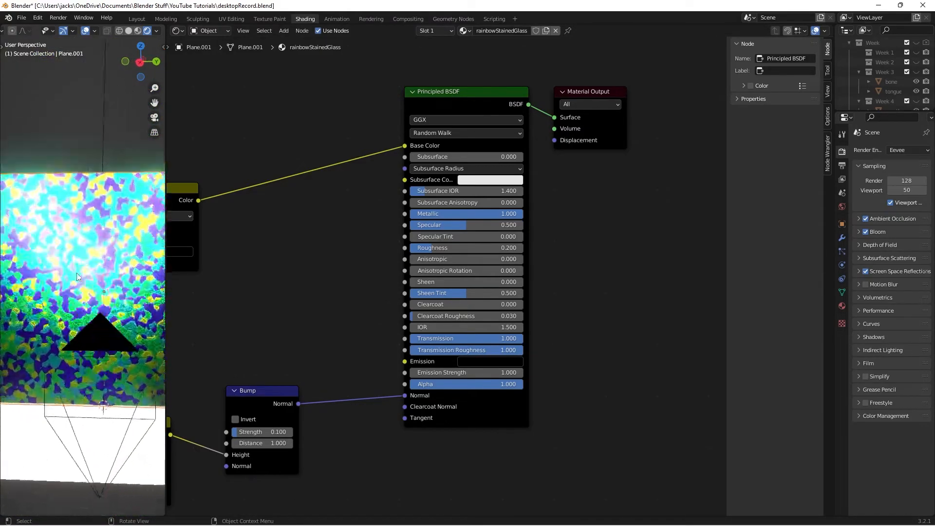
scroll(52, 265, "up", 5)
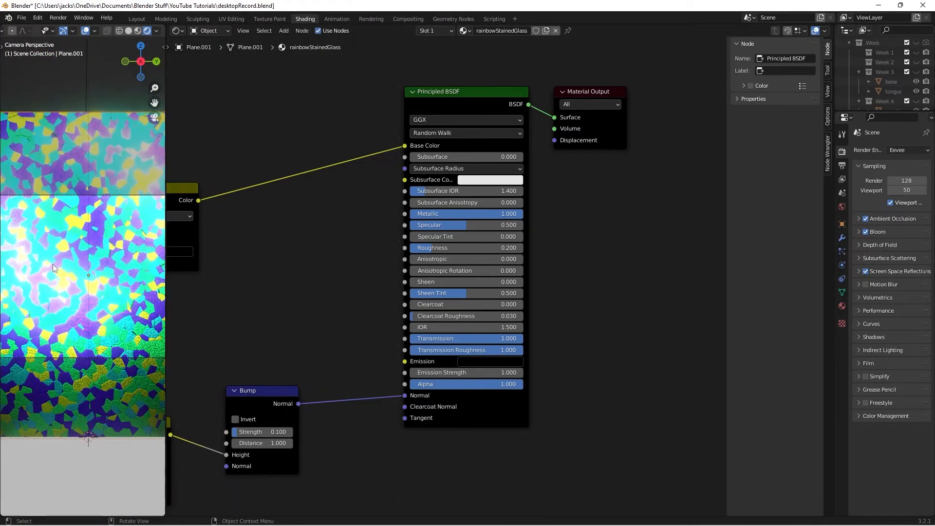
middle_click_drag(52, 264, 61, 281)
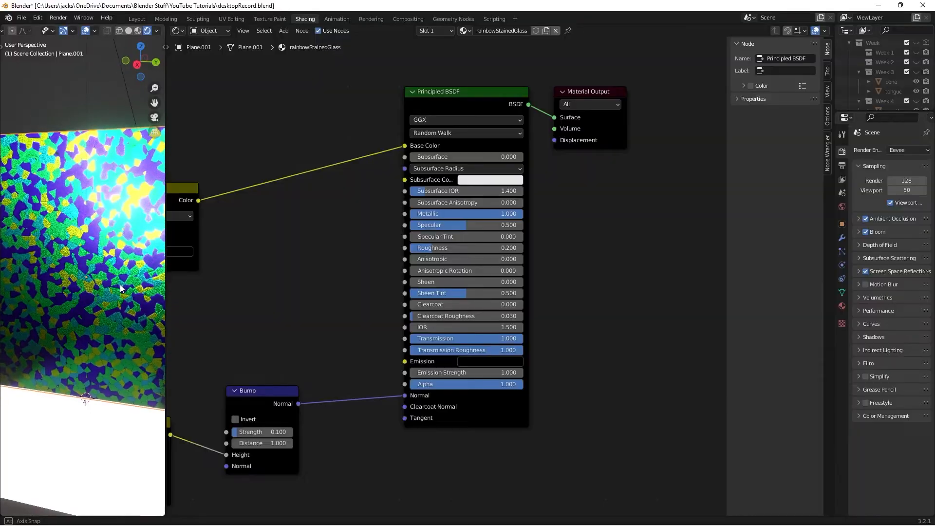
mouse_move(120, 285)
middle_mouse_down()
mouse_move(34, 276)
mouse_move(146, 274)
mouse_move(90, 277)
mouse_move(88, 286)
mouse_move(164, 293)
mouse_move(59, 305)
mouse_move(73, 354)
mouse_move(31, 289)
mouse_move(153, 282)
middle_mouse_up()
scroll(90, 278, "down", 2)
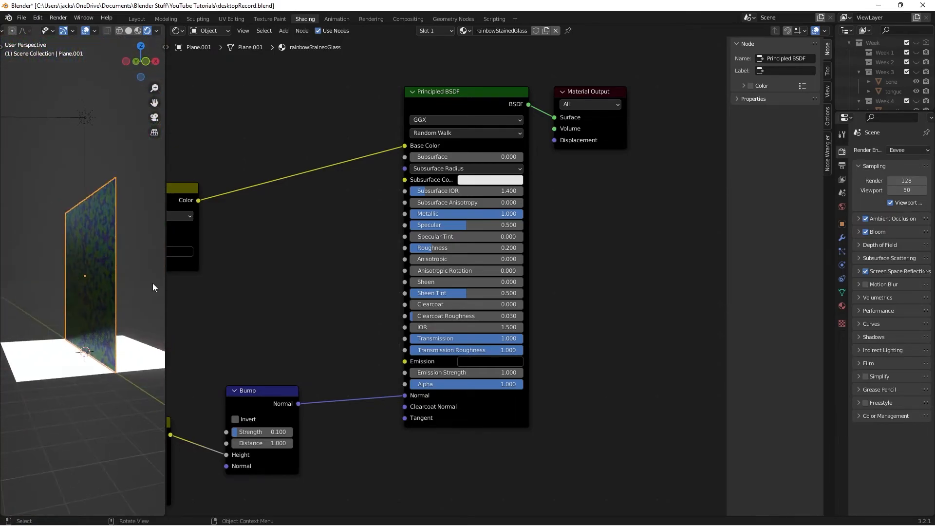
In the rainbowStainedGlass material settings, set the blend mode to Alpha Blend and enable backface culling.
left_click(842, 305)
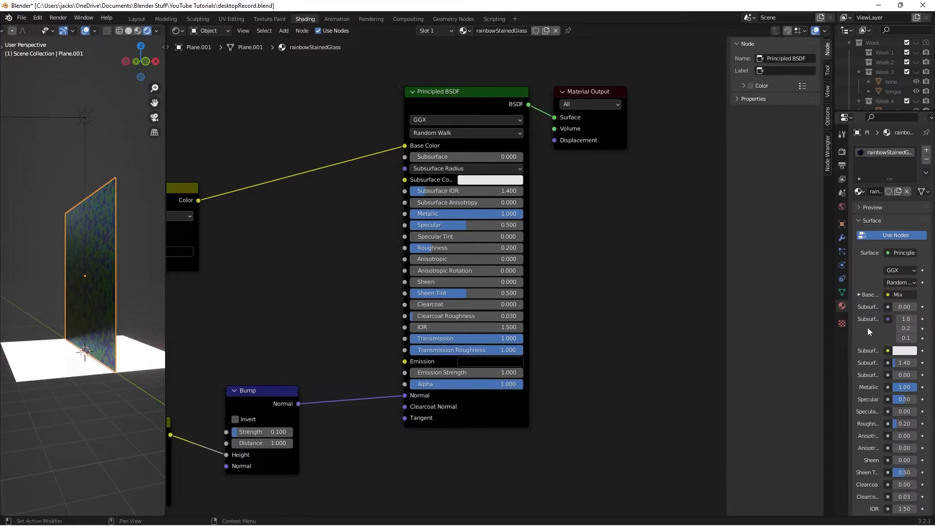
left_click_drag(835, 295, 769, 295)
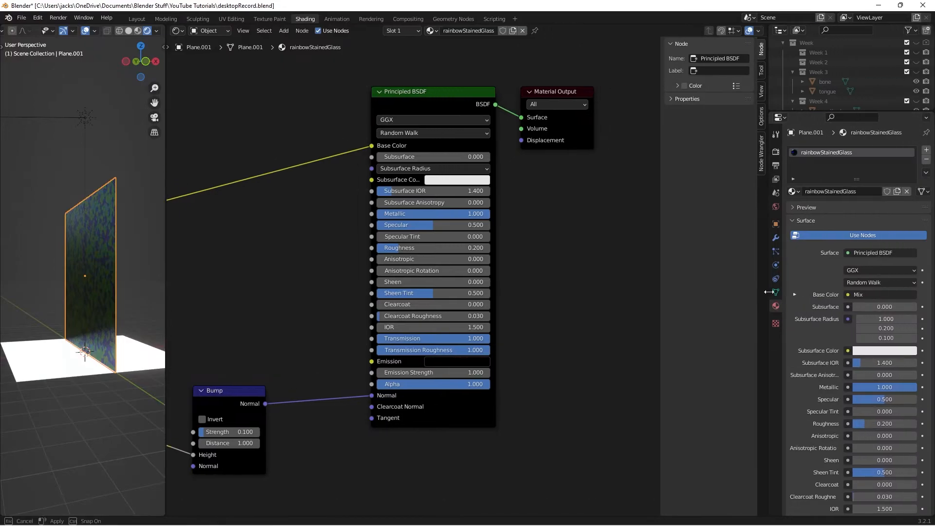
key("n")
scroll(814, 317, "down", 10)
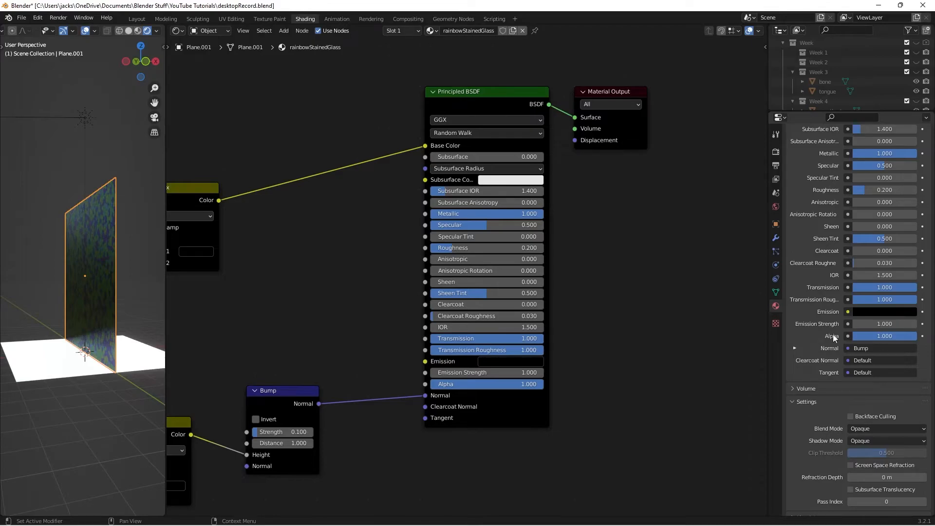
scroll(833, 335, "down", 2)
left_click(874, 394)
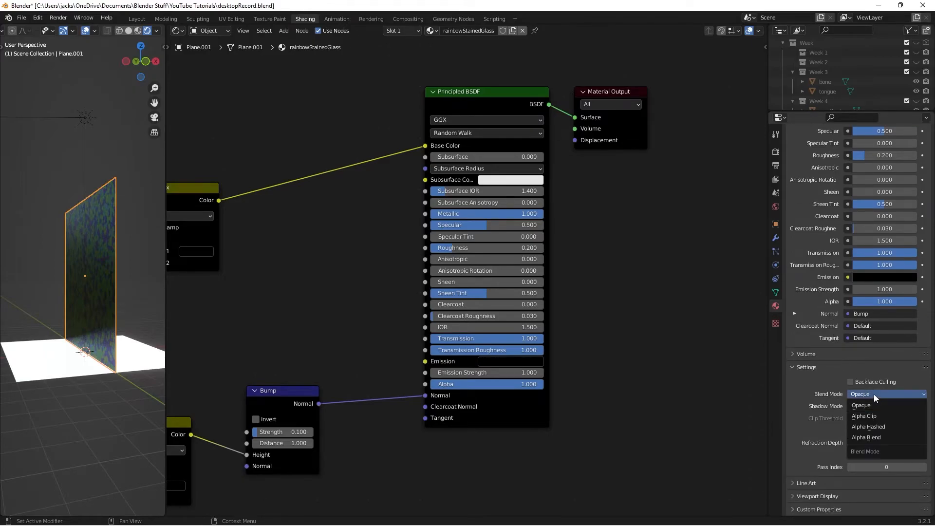
left_click(879, 437)
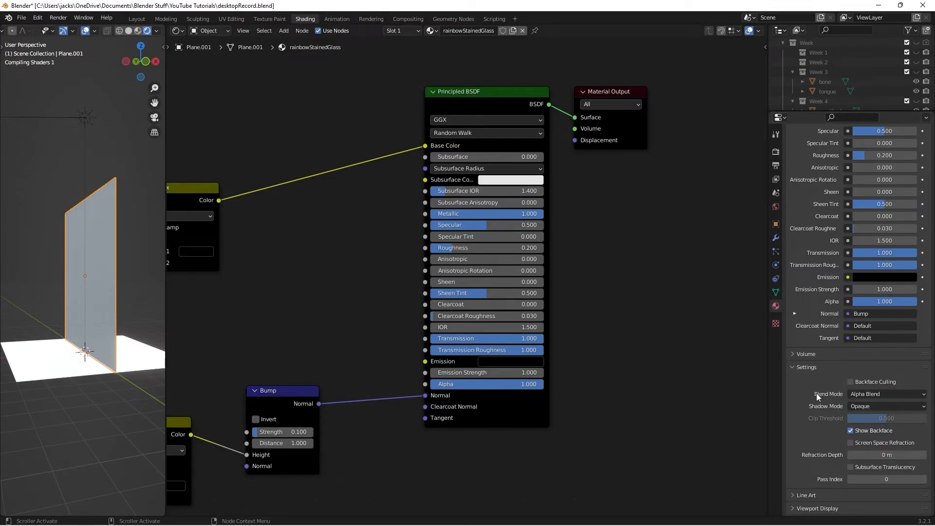
mouse_move(86, 289)
middle_mouse_down()
mouse_move(4, 308)
mouse_move(62, 297)
mouse_move(36, 291)
mouse_move(90, 291)
middle_mouse_up()
left_click(851, 382)
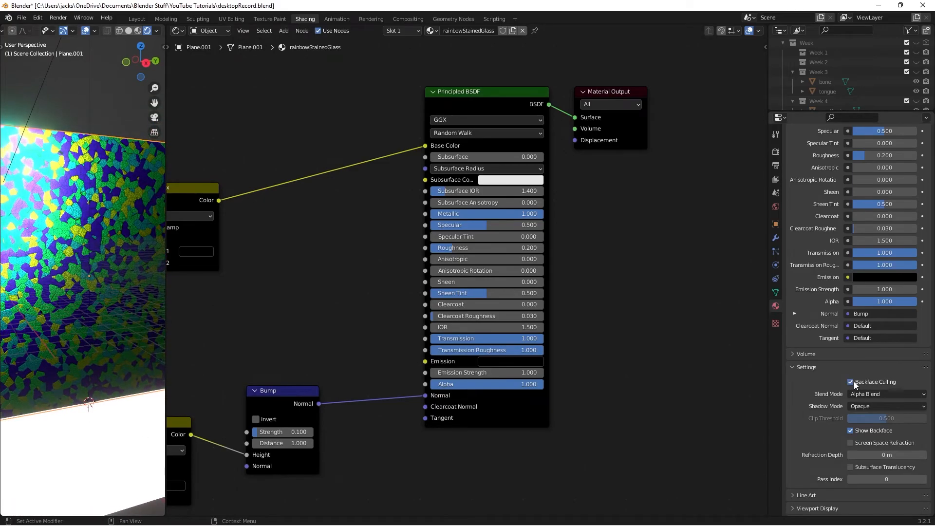
Turn off backface culling for the rainbowStainedGlass material and set its blend mode to Alpha Hashed.
mouse_move(125, 292)
middle_mouse_down()
mouse_move(89, 299)
mouse_move(115, 296)
middle_mouse_up()
left_click(850, 382)
left_click(877, 394)
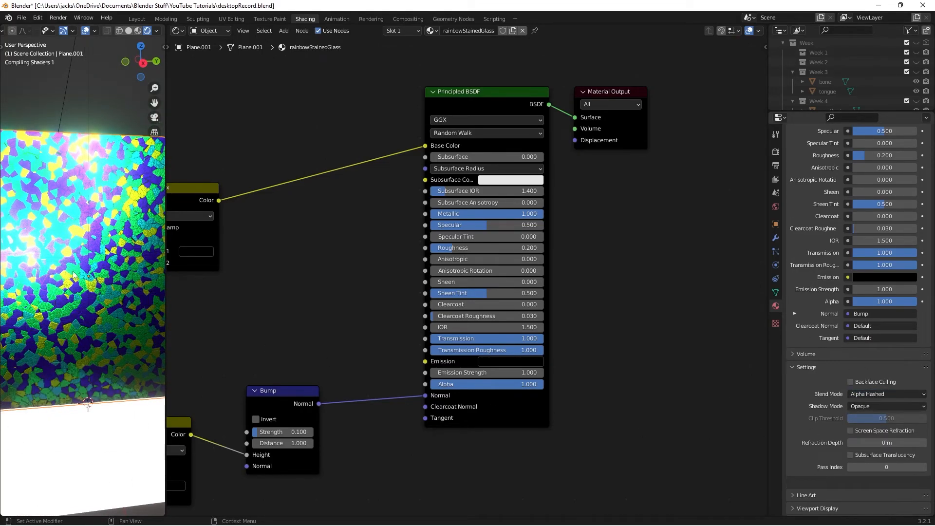
mouse_move(80, 295)
middle_mouse_down()
mouse_move(119, 294)
mouse_move(8, 291)
mouse_move(51, 314)
mouse_move(19, 314)
mouse_move(165, 314)
mouse_move(68, 302)
middle_mouse_up()
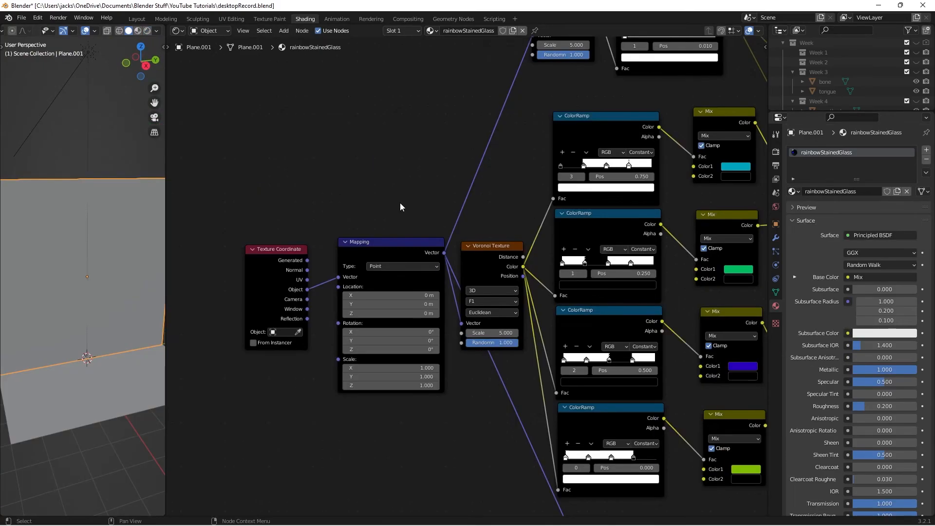
Save the file and select the four constant ColorRamp nodes together with their four colored Mix nodes.
key("ctrl+s")
scroll(400, 203, "down", 2)
middle_click_drag(483, 177, 302, 145)
scroll(322, 148, "up", 2)
scroll(612, 213, "down", 2)
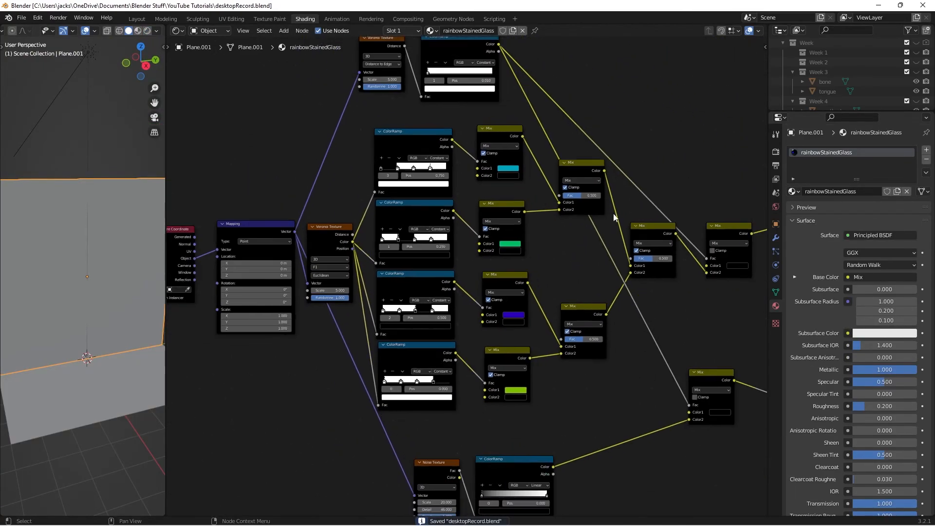
left_click_drag(399, 115, 538, 428)
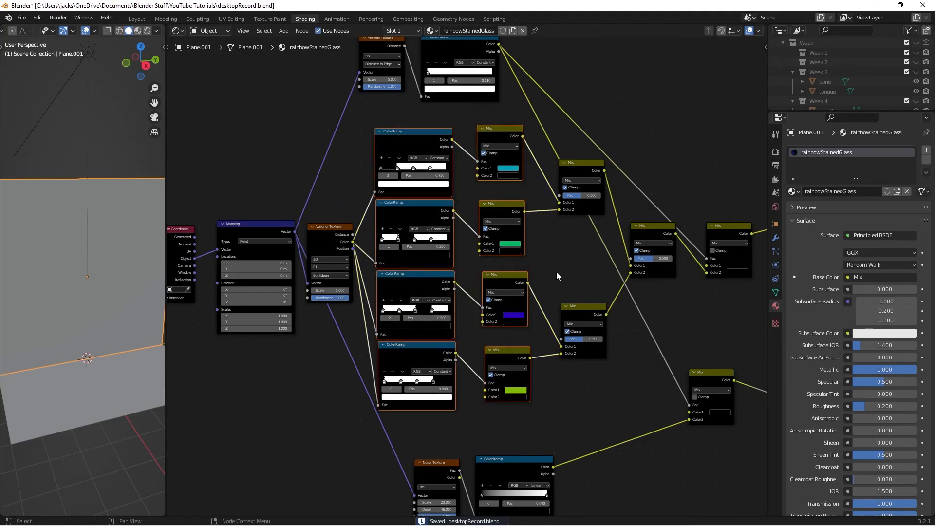
key("ctrl+s")
Review the node chain from the color Mix nodes and Bump through to the Principled BSDF and Material Output.
middle_click_drag(680, 265, 502, 252)
scroll(429, 258, "up", 1)
middle_click_drag(418, 259, 464, 276)
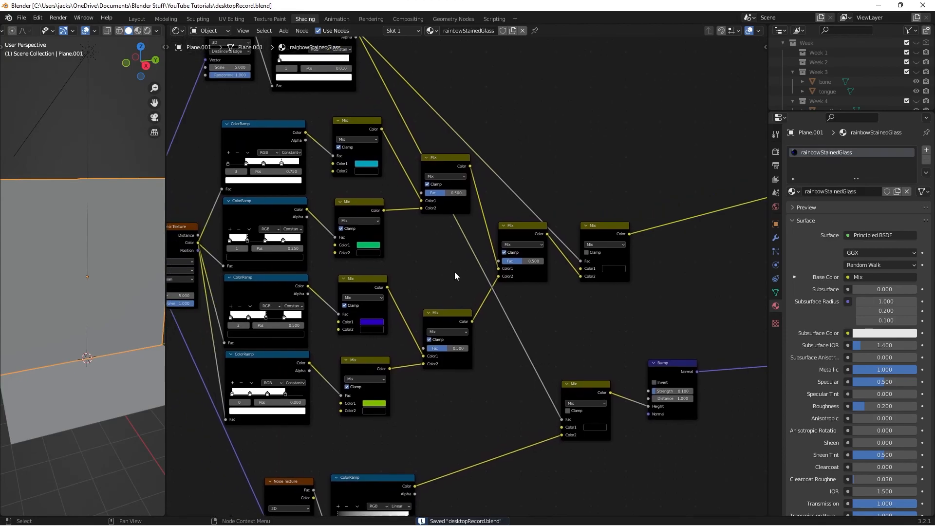
middle_click_drag(630, 307, 429, 238)
scroll(475, 234, "up", 1)
scroll(429, 238, "up", 1)
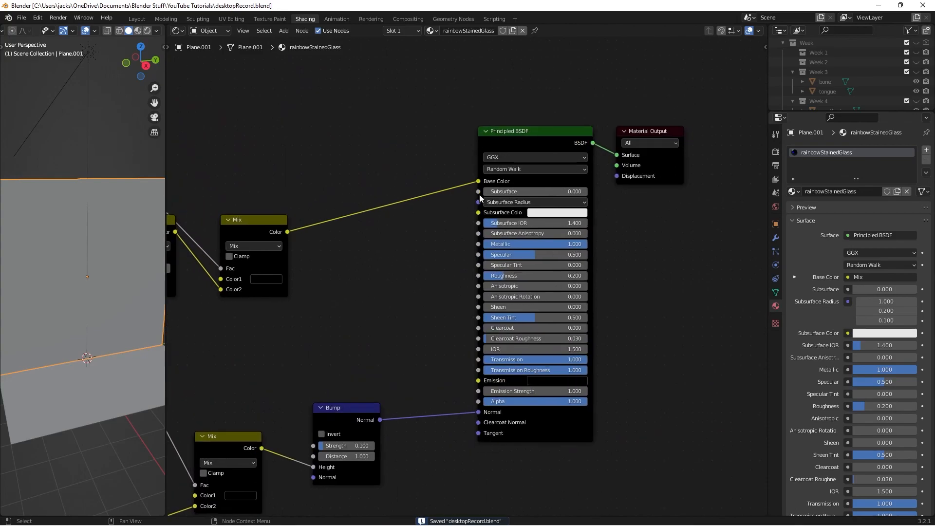